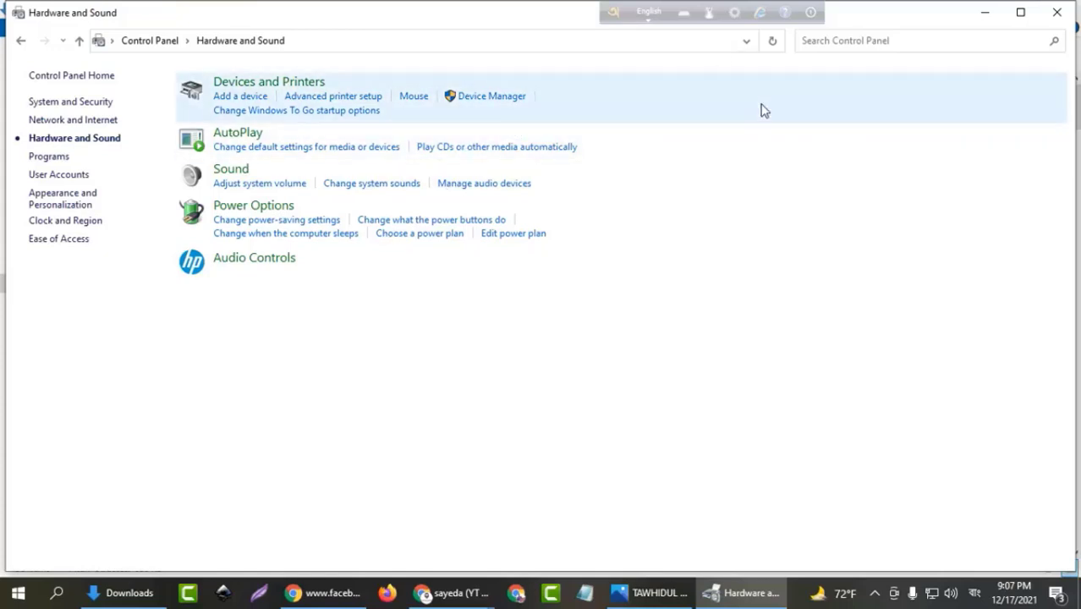
Step: Close Control Panel, switch to the incognito Chrome window, and replace the two Michigan tabs with one new blank tab
click(1056, 12)
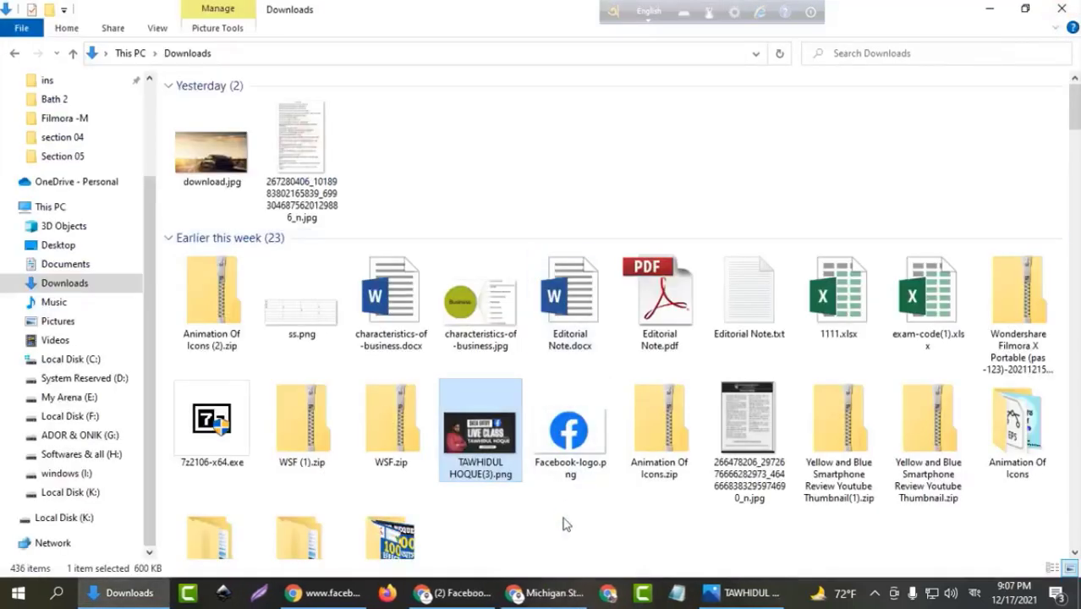
mouse_move(479, 586)
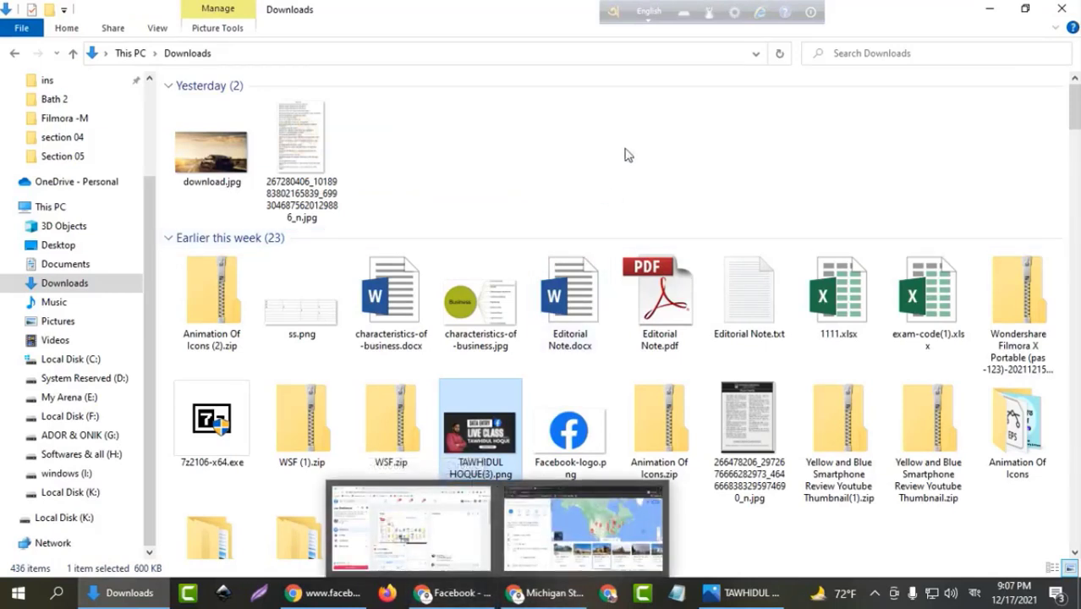
click(550, 596)
click(402, 14)
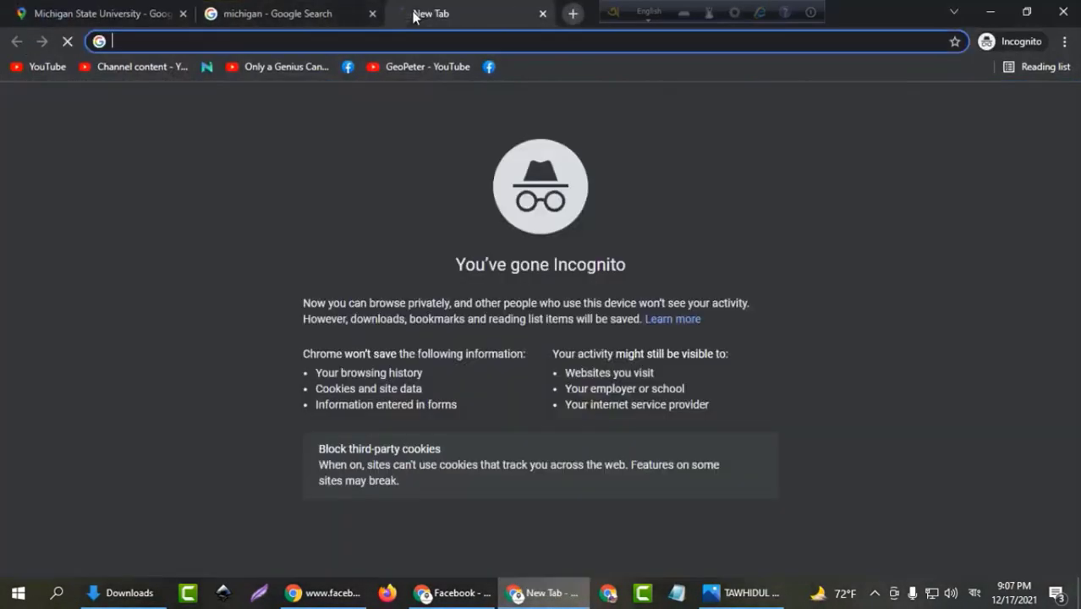
click(372, 13)
click(180, 14)
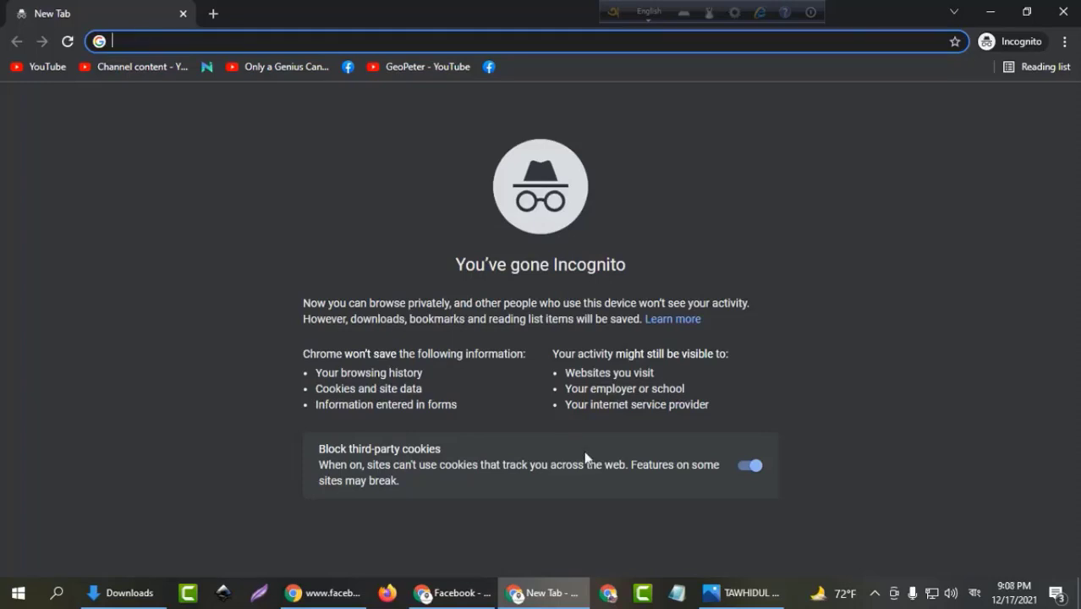
Step: Start Excel 2016 and create a blank workbook
click(18, 593)
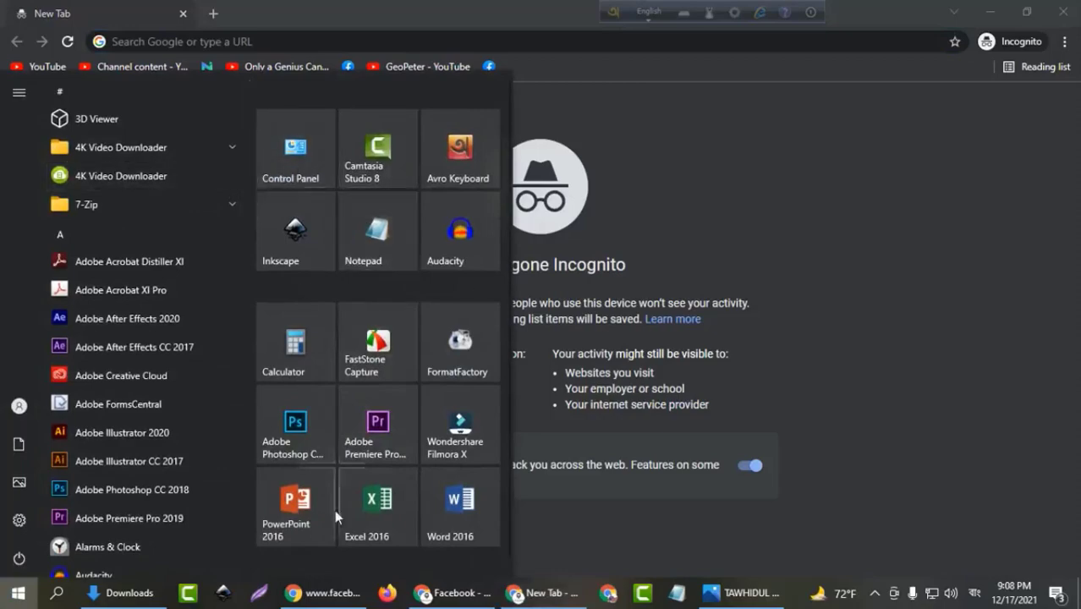
click(382, 514)
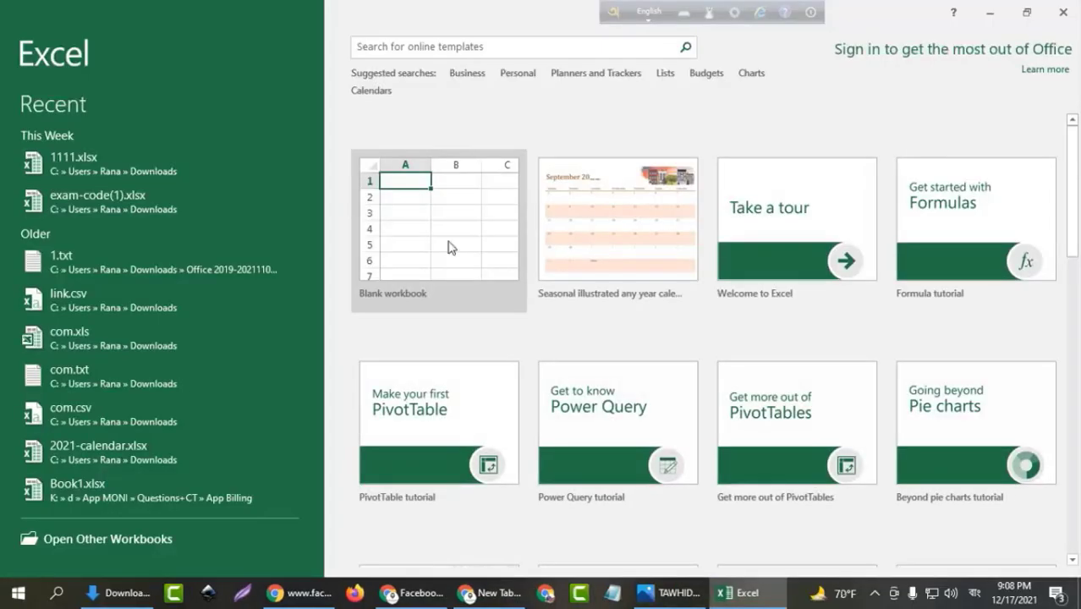
click(448, 243)
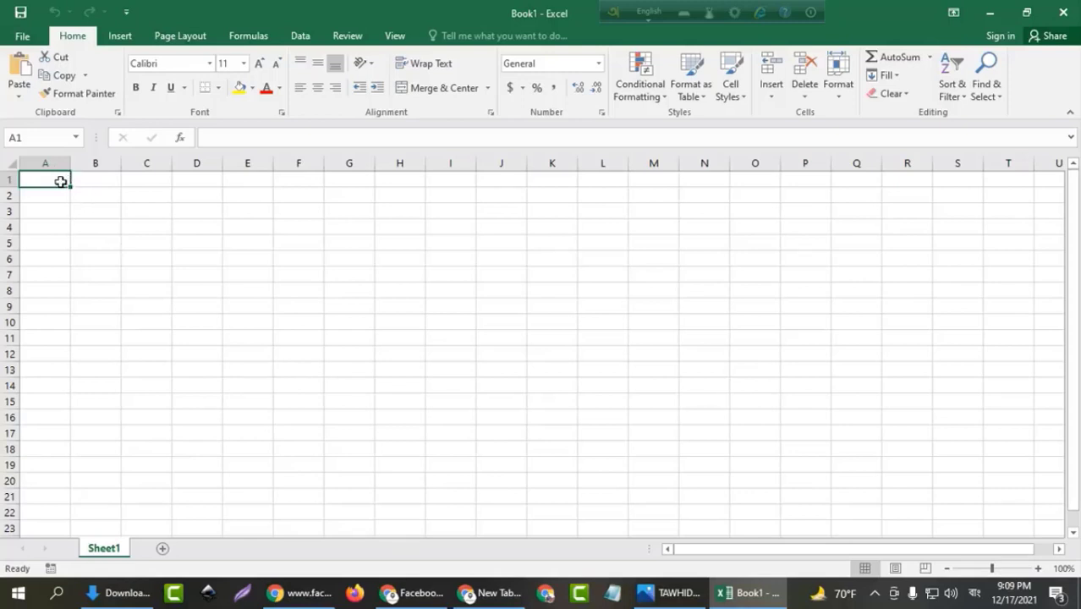
Step: Enter the header "Name" in cell A1
text(Name)
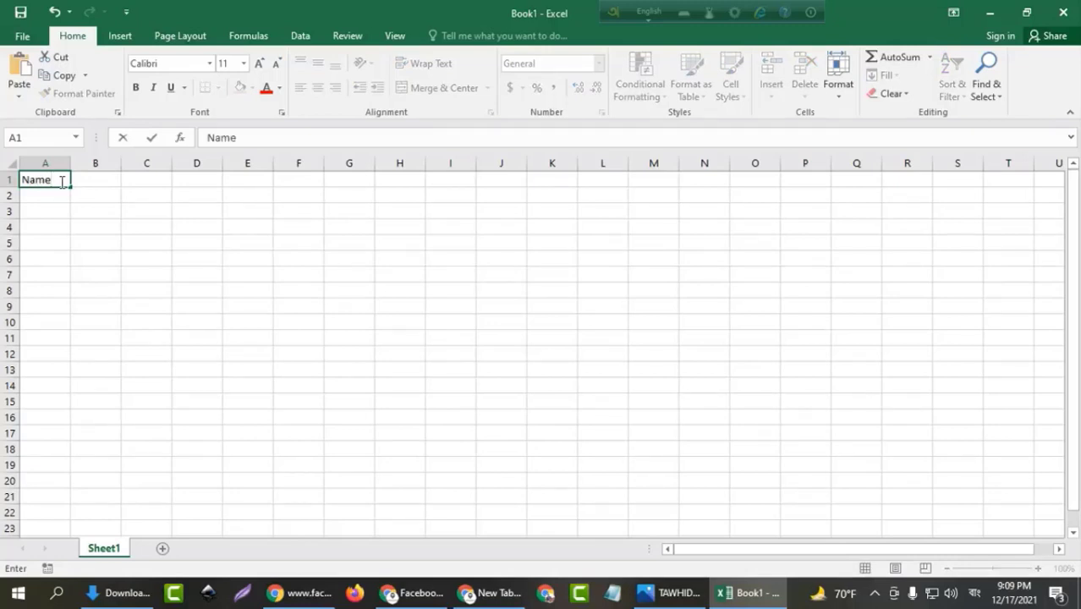
click(87, 183)
click(103, 208)
click(102, 195)
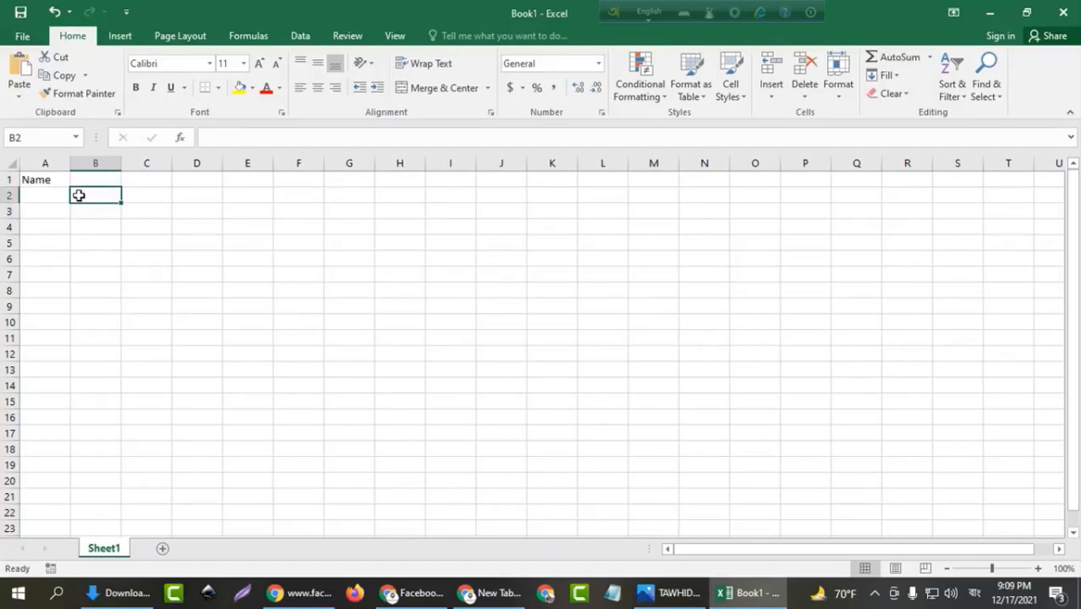
click(39, 179)
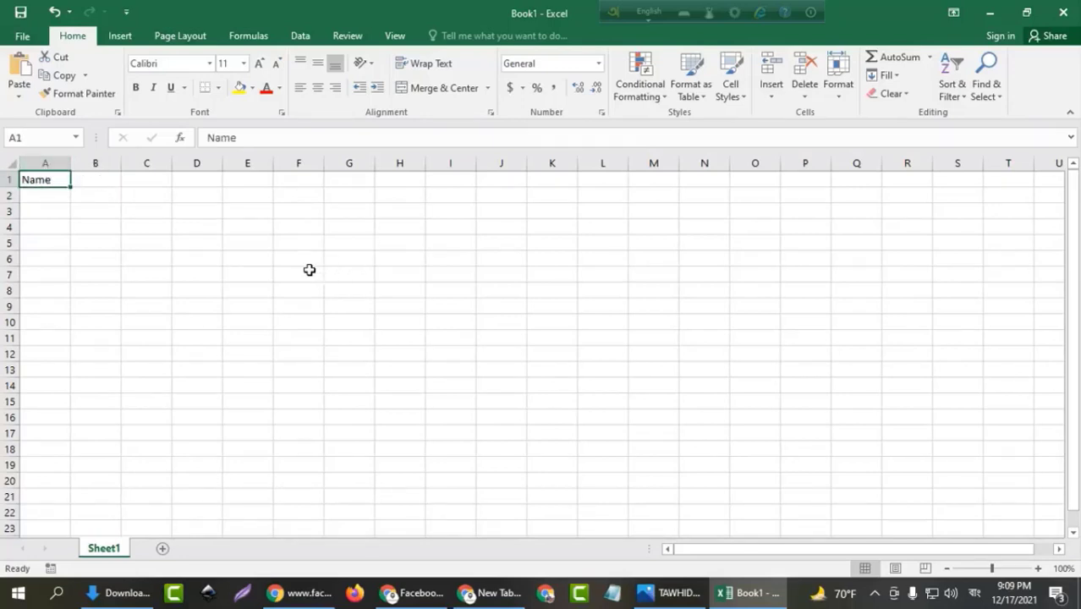
click(105, 182)
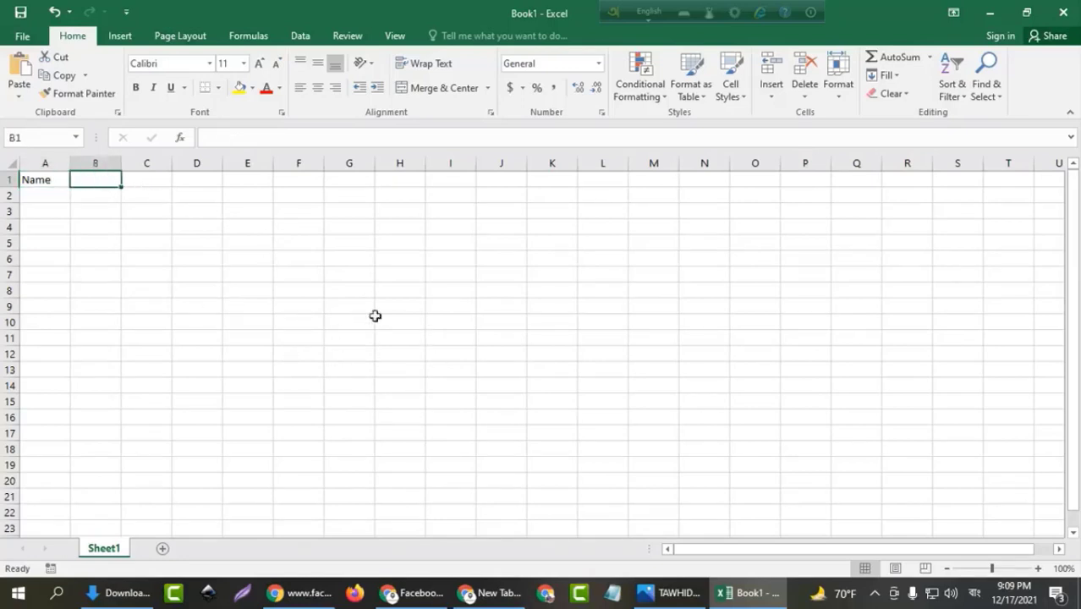
Step: Widen column A to about four times its default width
mouse_move(1074, 192)
mouse_down()
mouse_move(1078, 220)
mouse_move(1077, 201)
mouse_up()
click(43, 162)
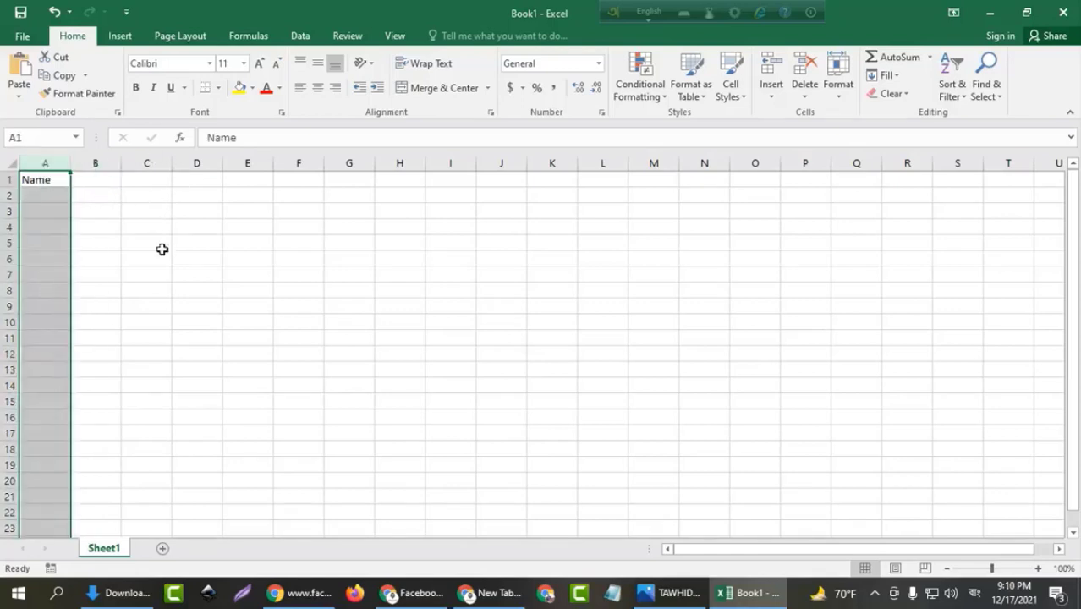
click(111, 181)
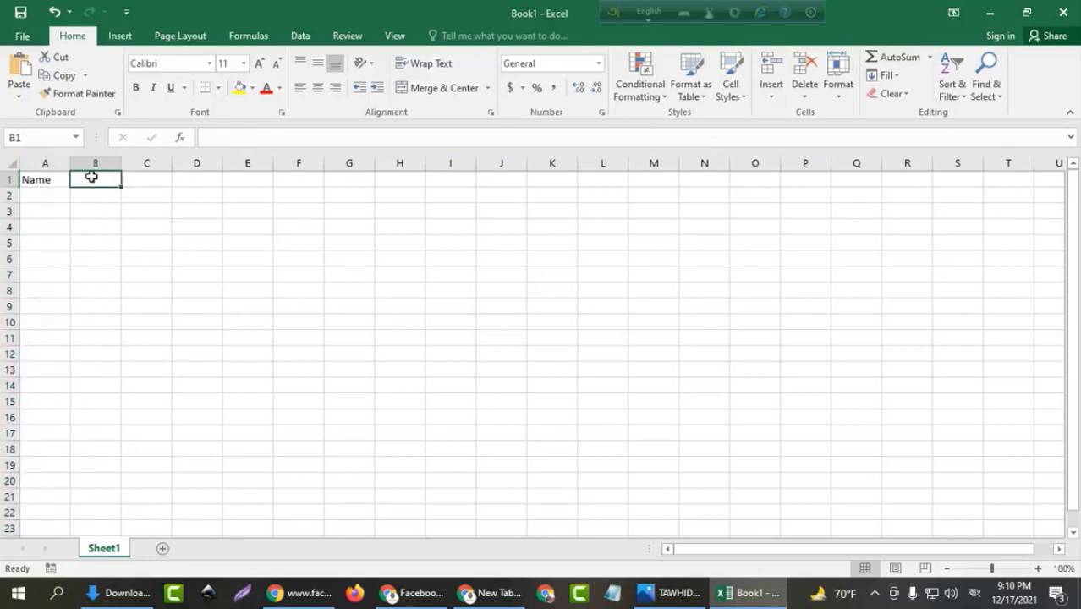
drag(71, 162, 219, 167)
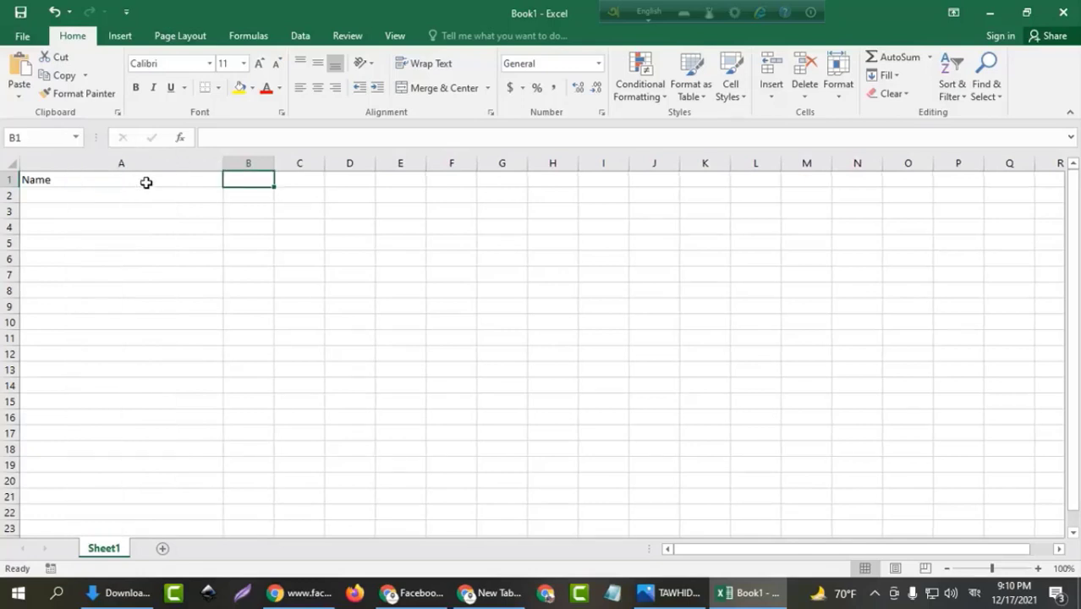
click(141, 183)
Step: Enter the headers "website" in cell B1 and "adress" in cell C1
click(271, 186)
text(website)
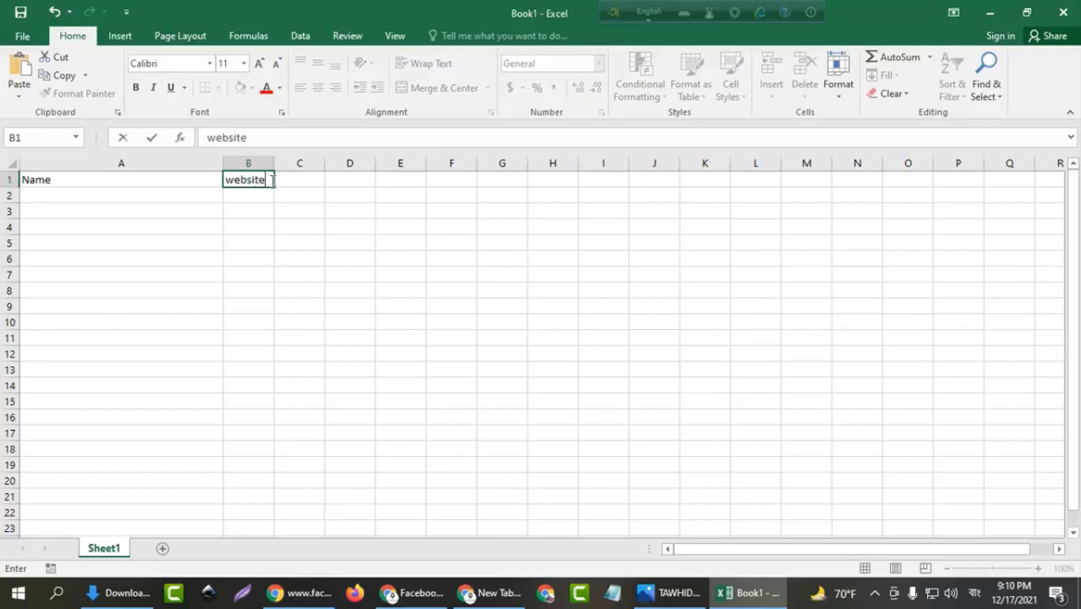
key(Tab)
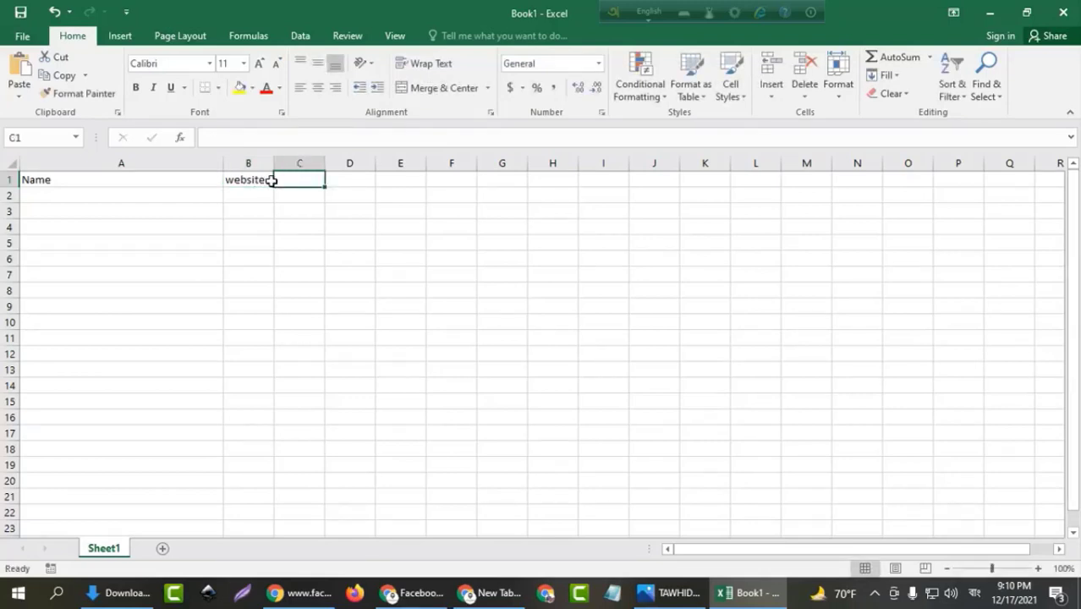
text(ad)
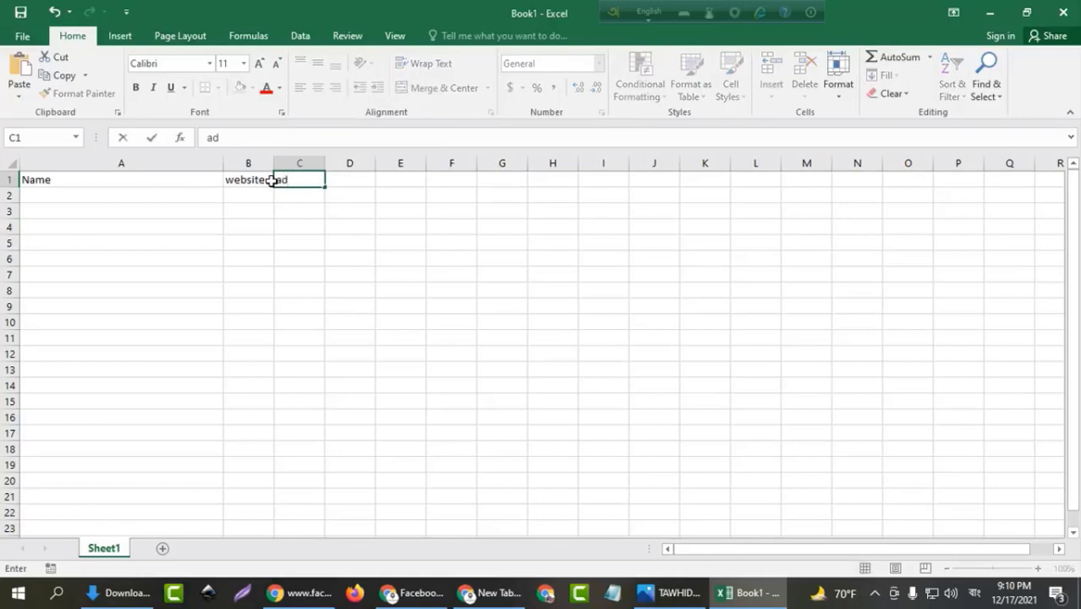
text(ress)
key(Tab)
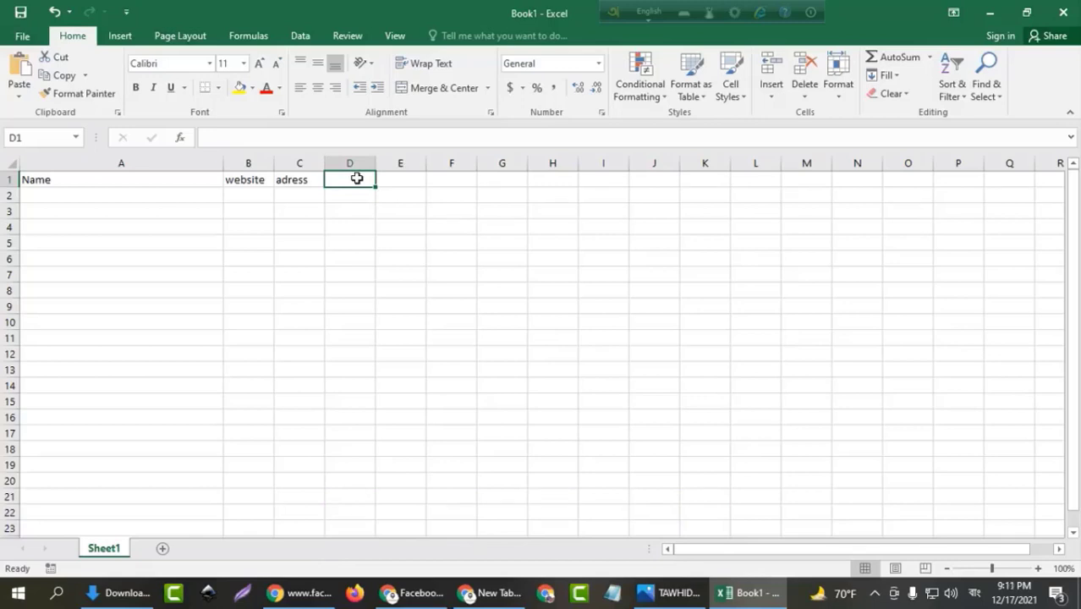
Step: Enter the headers "rating" in cell D1 and "state" in cell E1
text(rating)
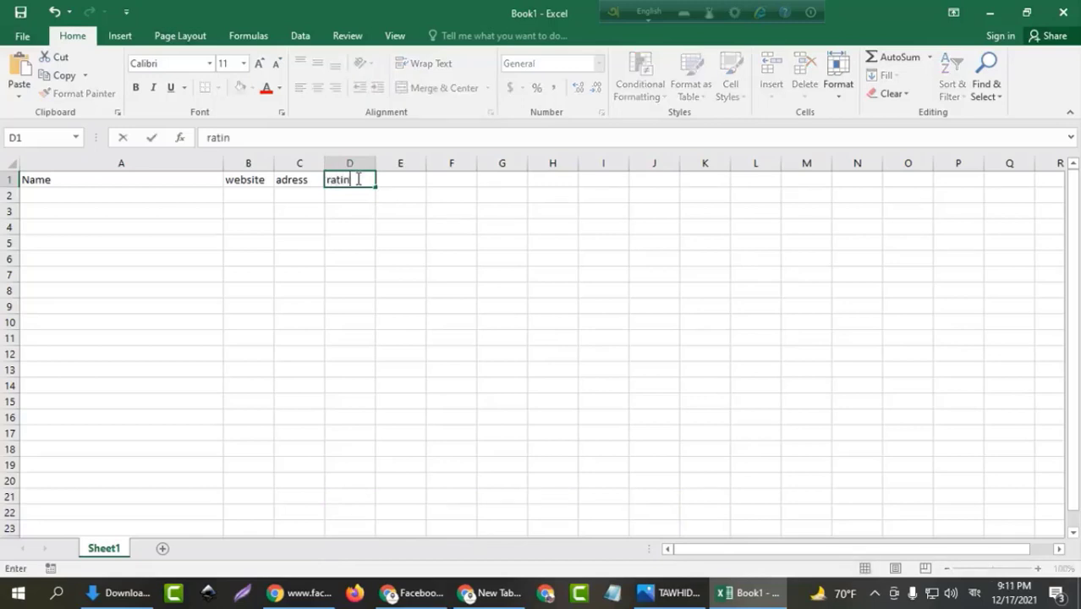
click(418, 206)
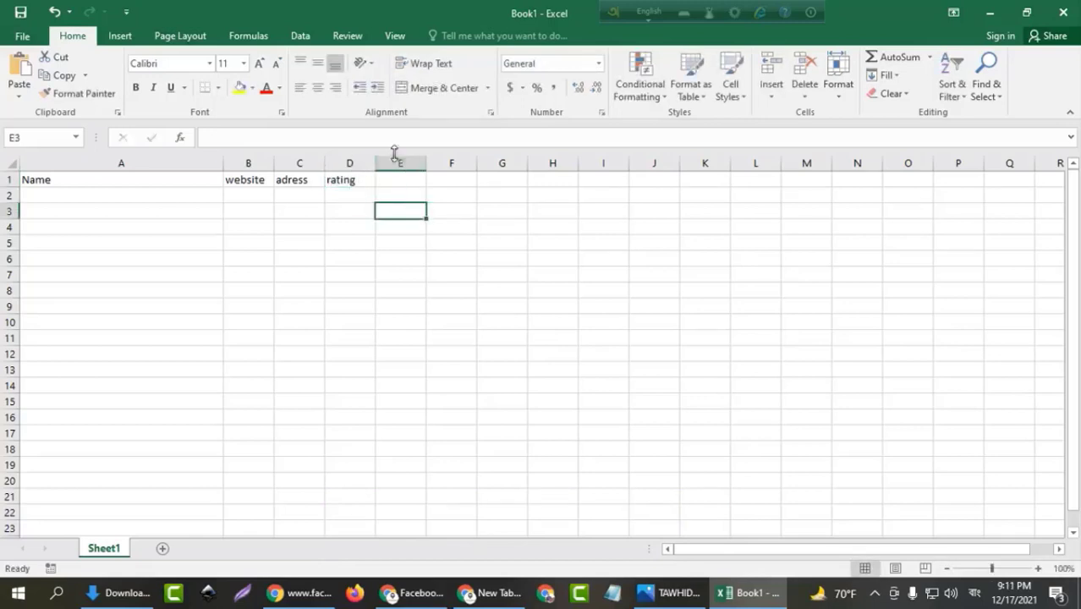
click(387, 180)
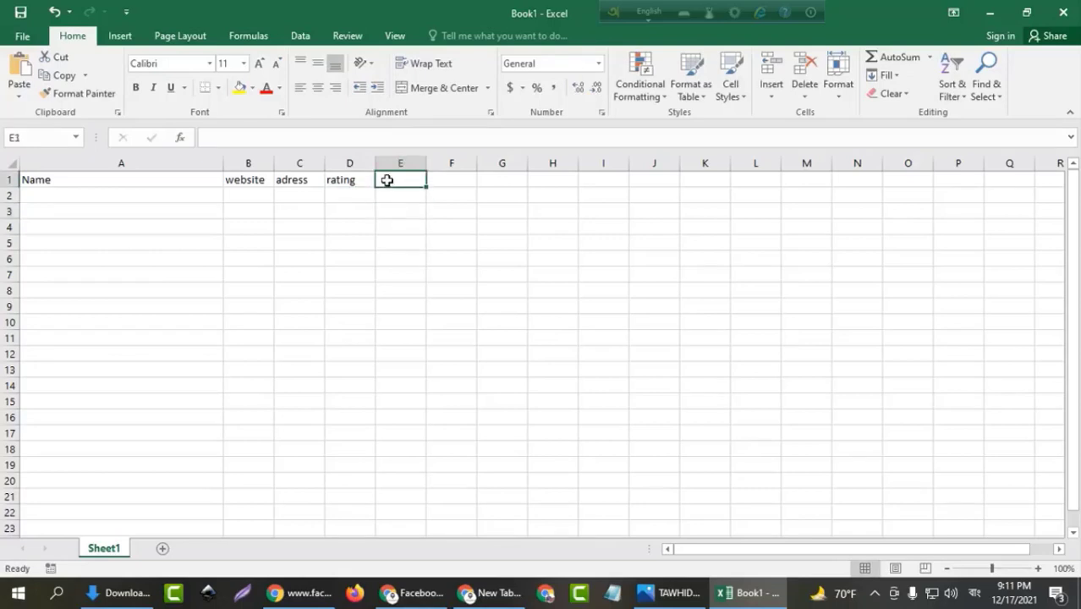
text(state)
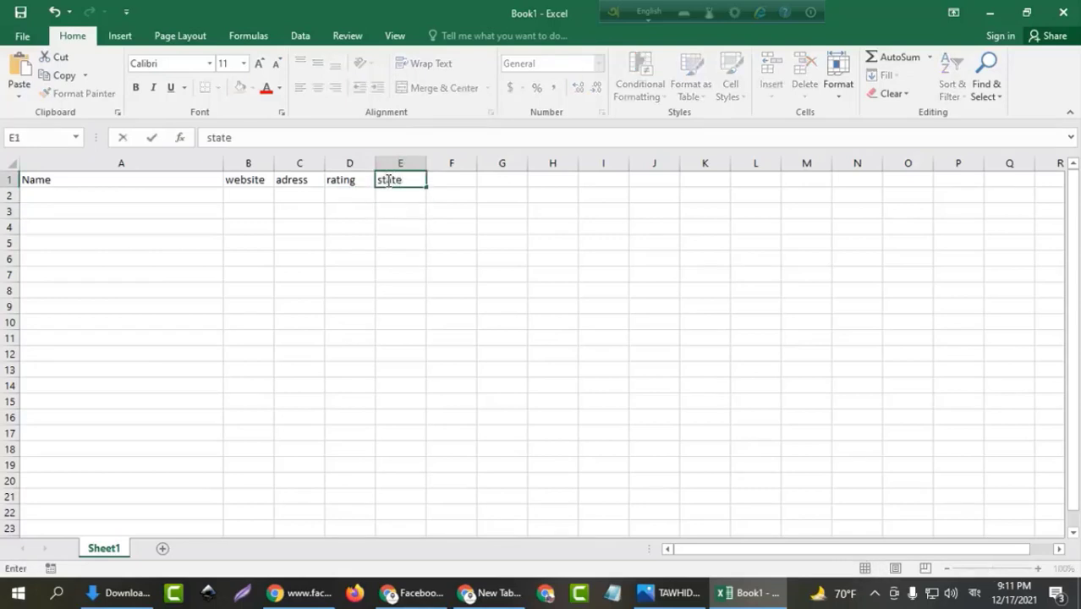
click(404, 190)
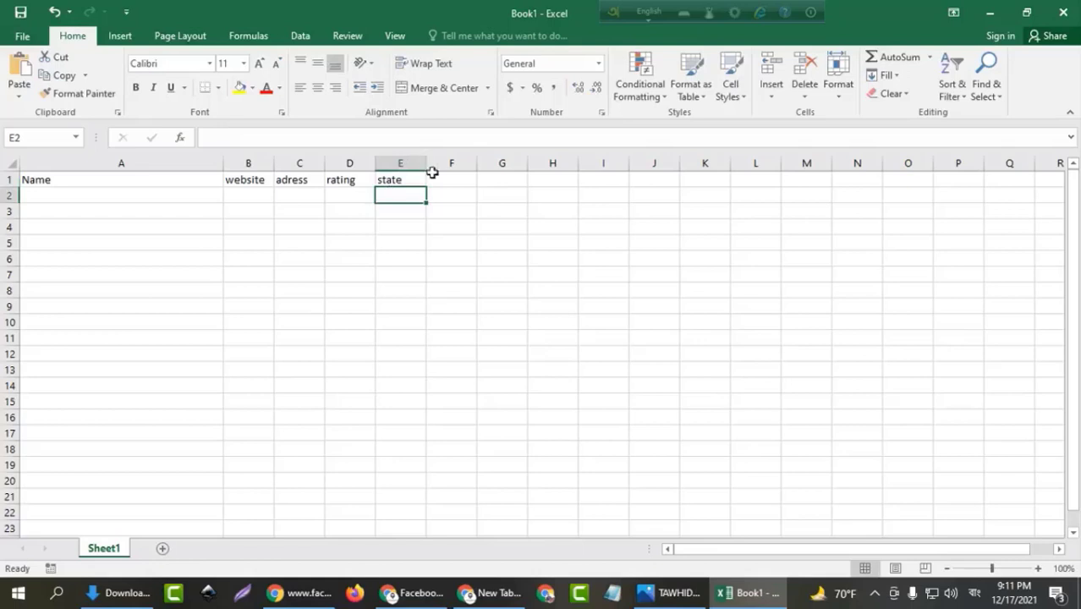
click(492, 232)
drag(90, 179, 392, 181)
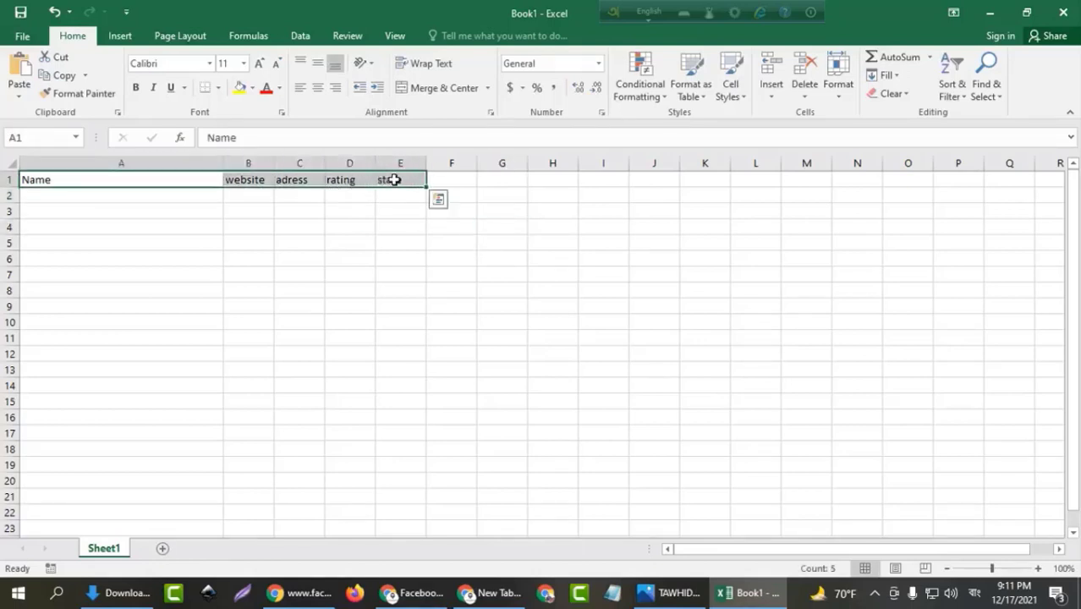
click(214, 222)
click(171, 163)
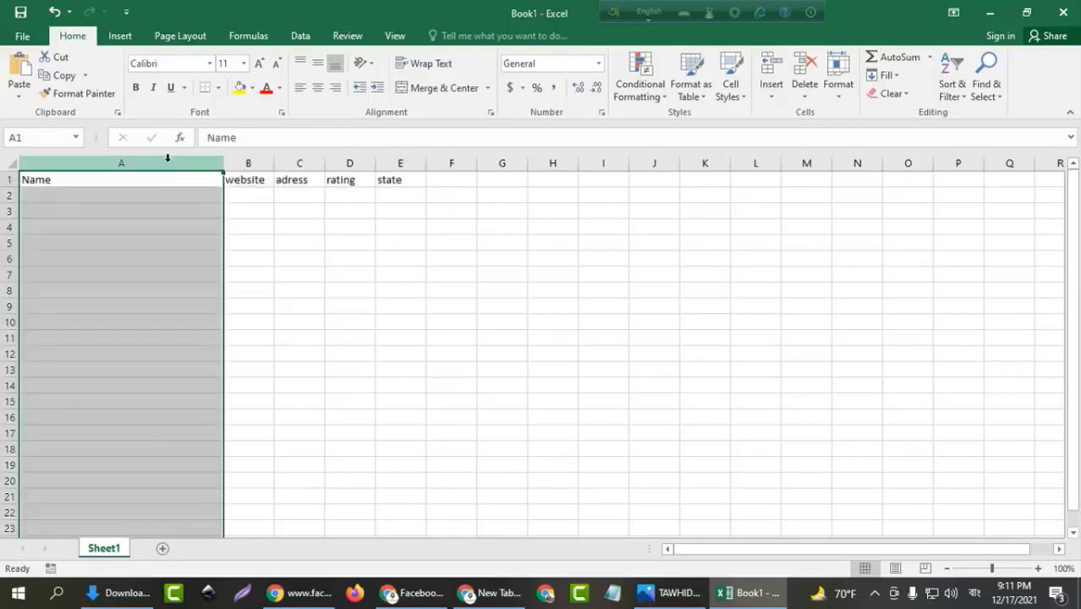
drag(180, 163, 233, 161)
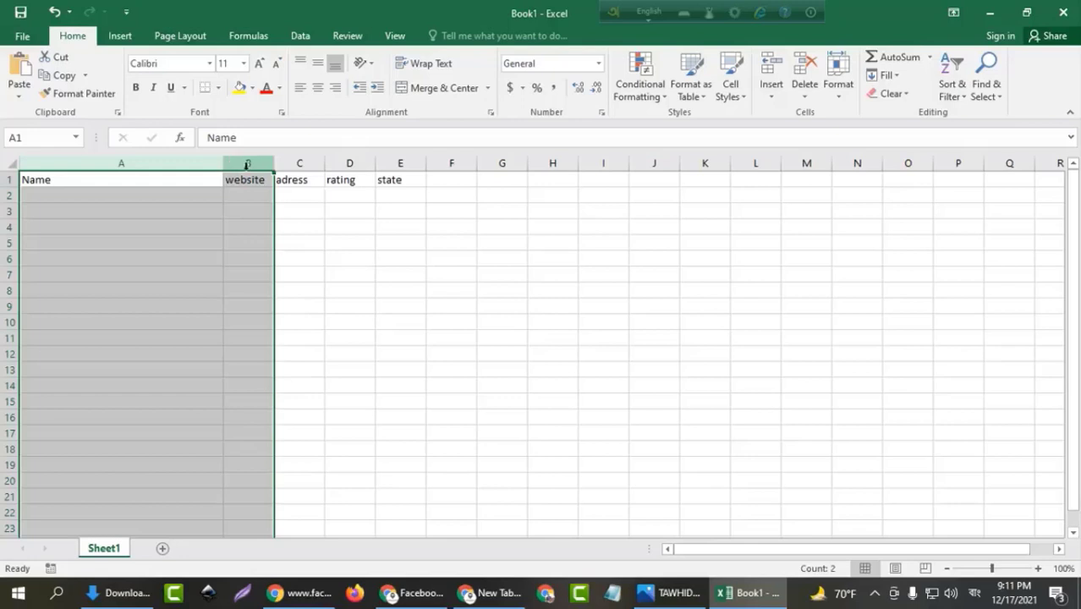
click(391, 179)
drag(405, 161, 406, 159)
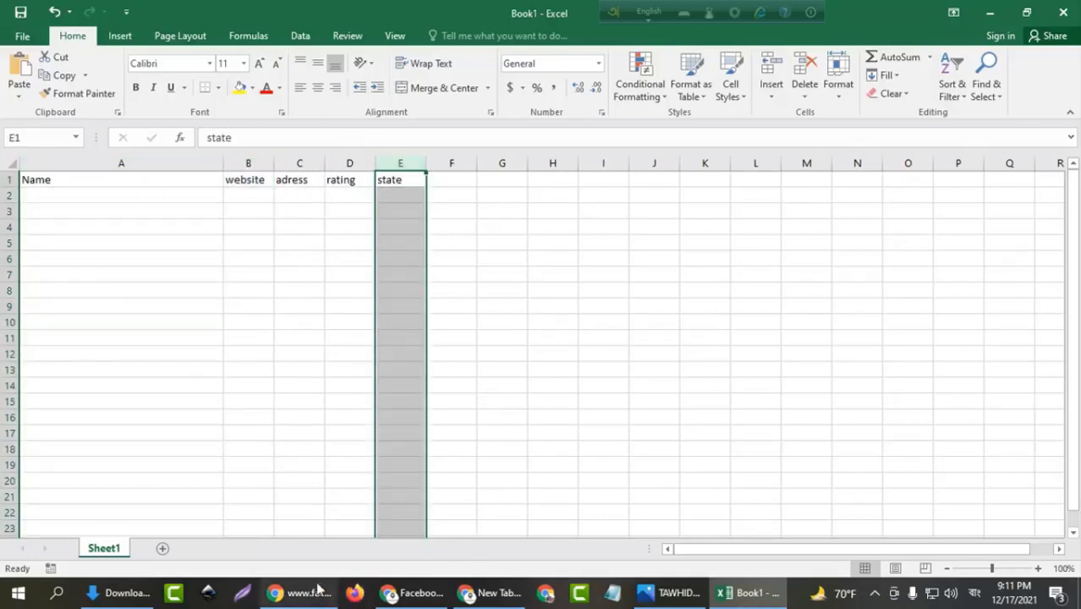
click(491, 534)
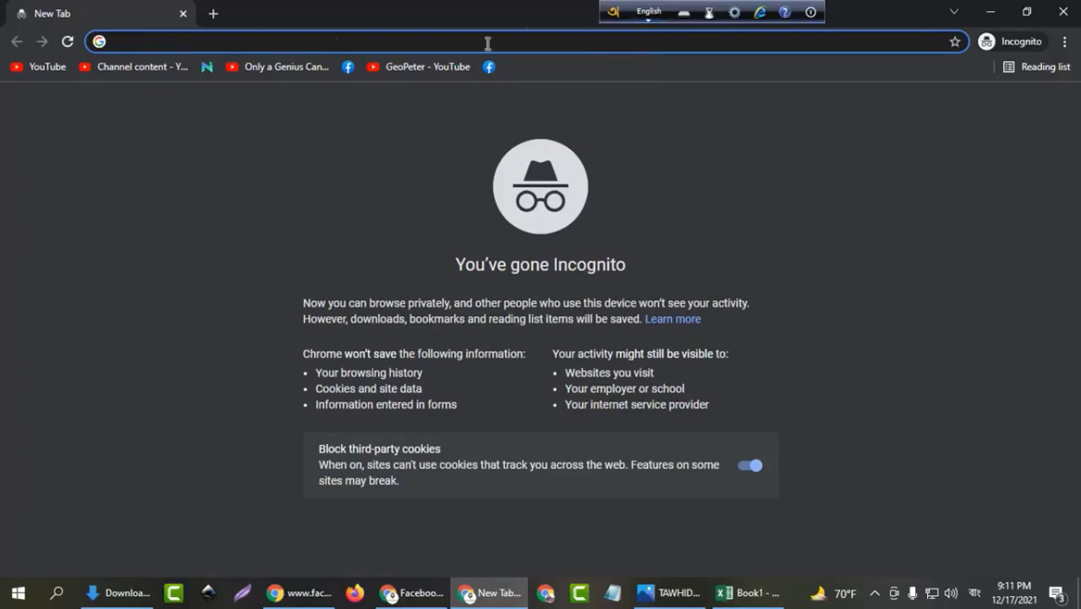
key(alt+Tab)
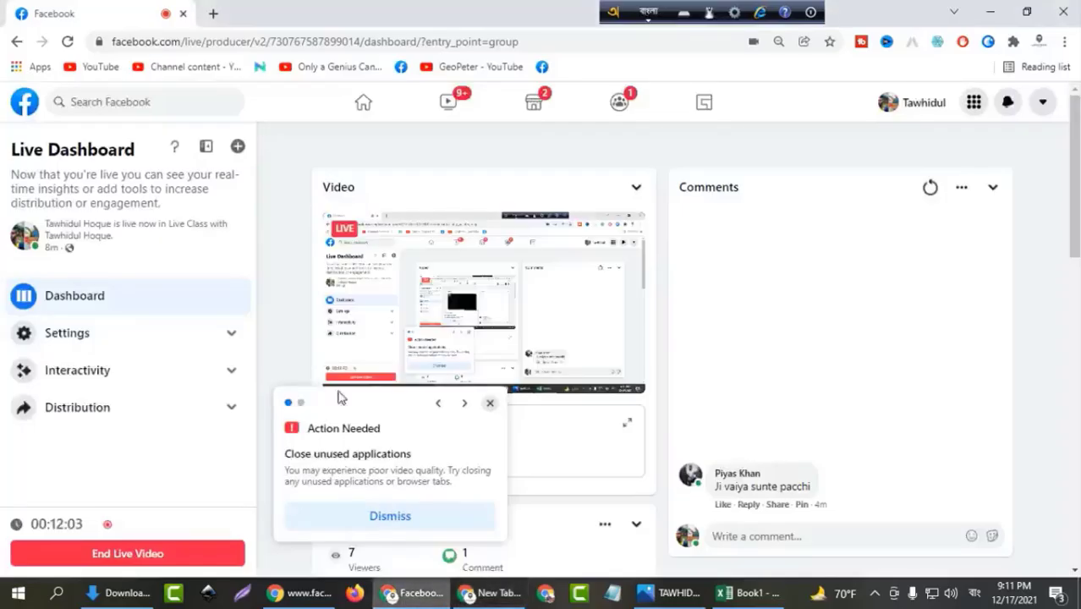
click(216, 15)
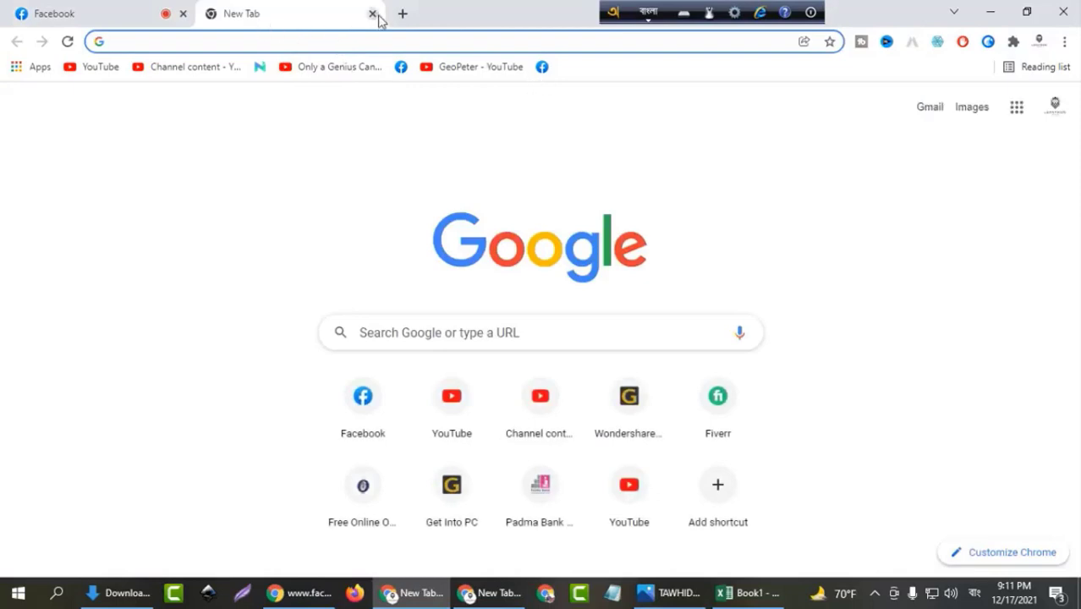
click(372, 14)
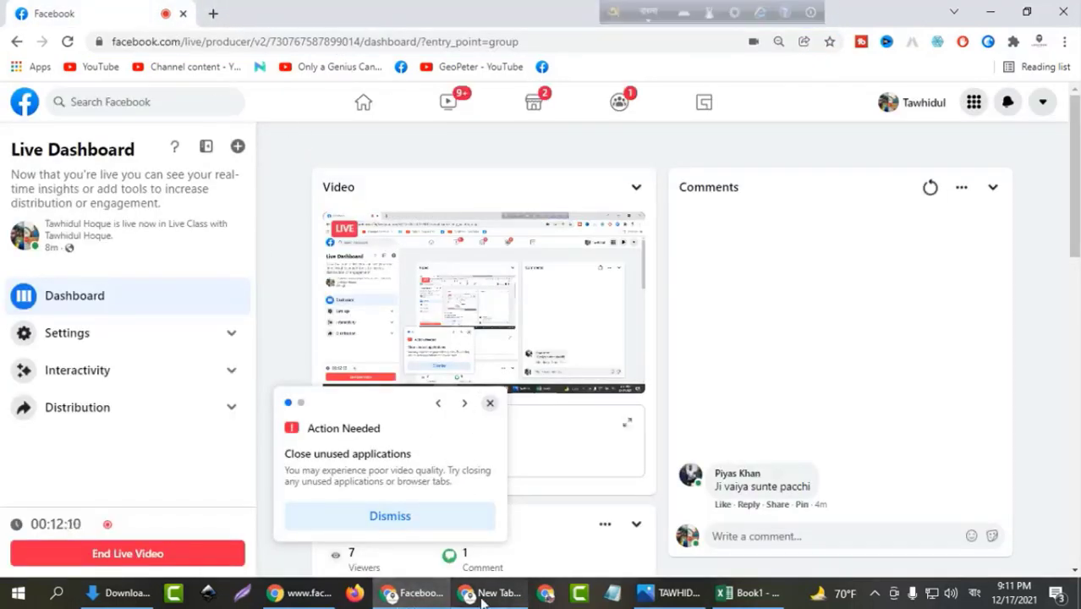
Step: Switch to the incognito Chrome window and search Google for "universities in usa"
mouse_move(483, 600)
click(503, 533)
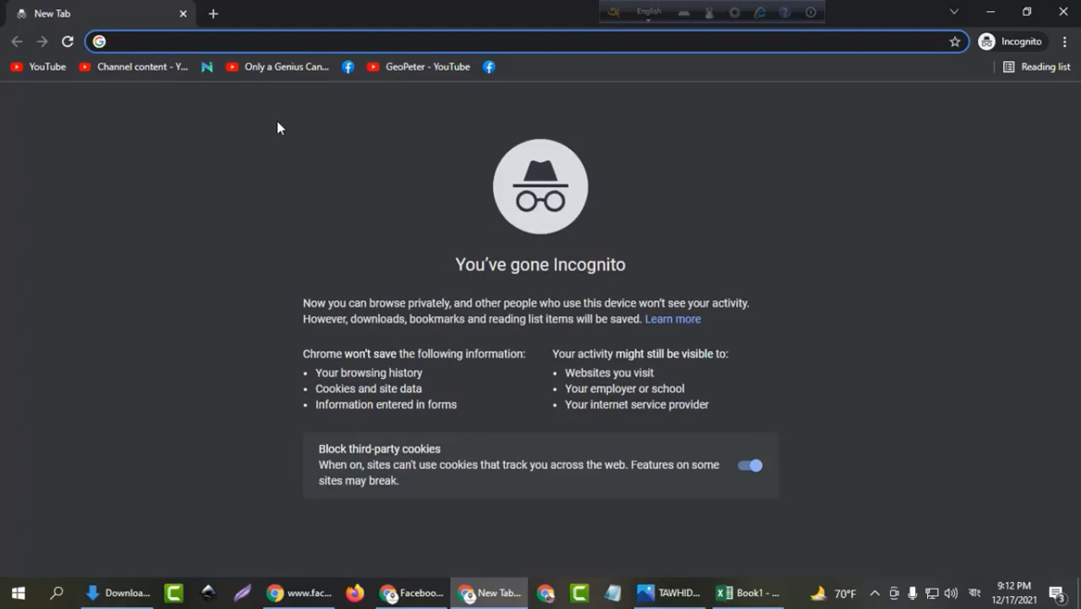
text(uni)
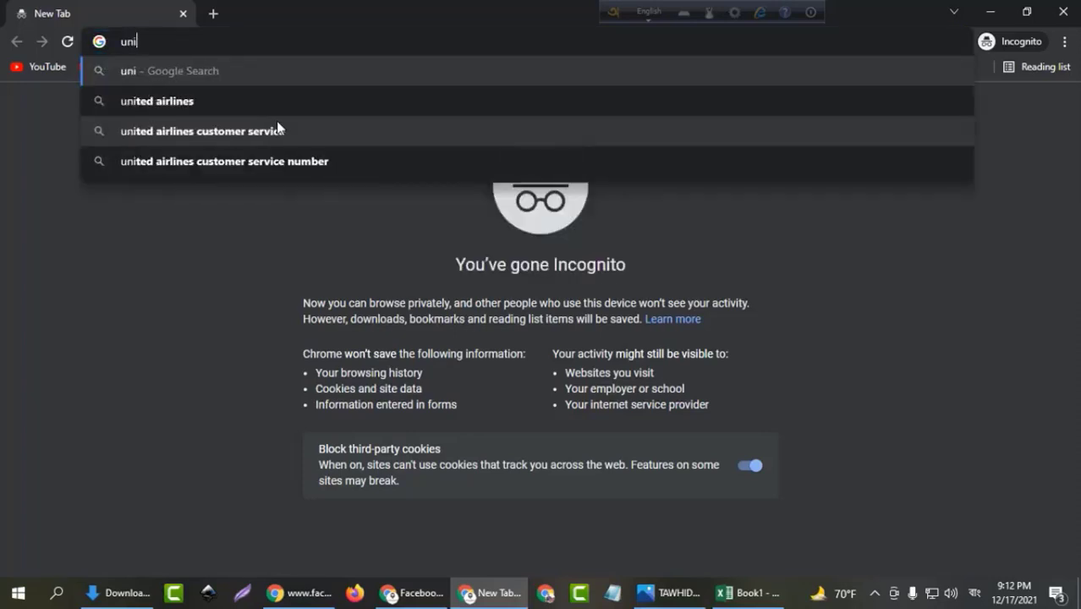
text(ve)
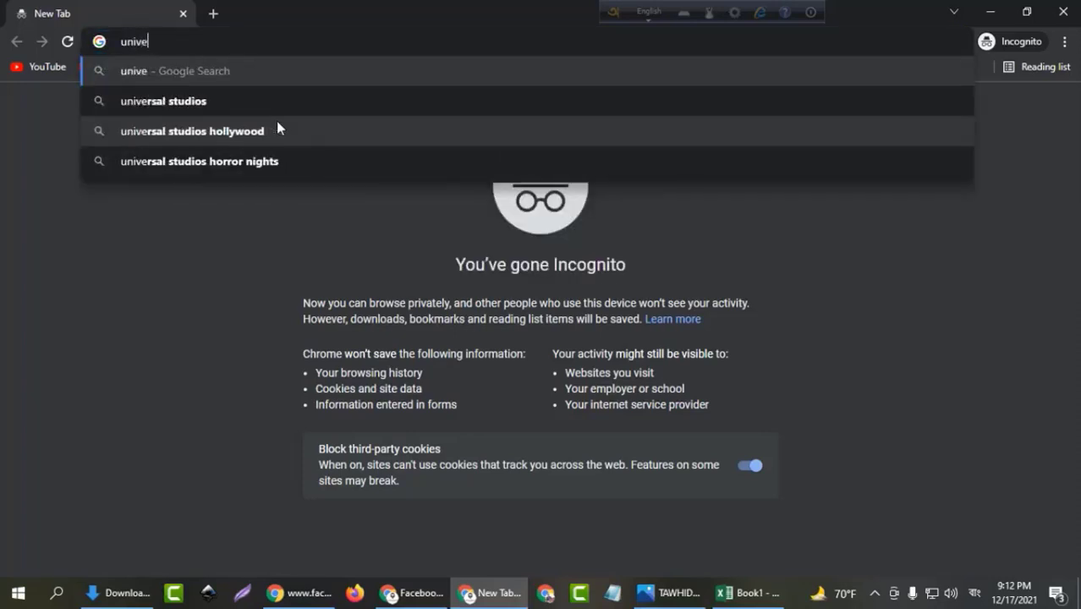
text(rsities of)
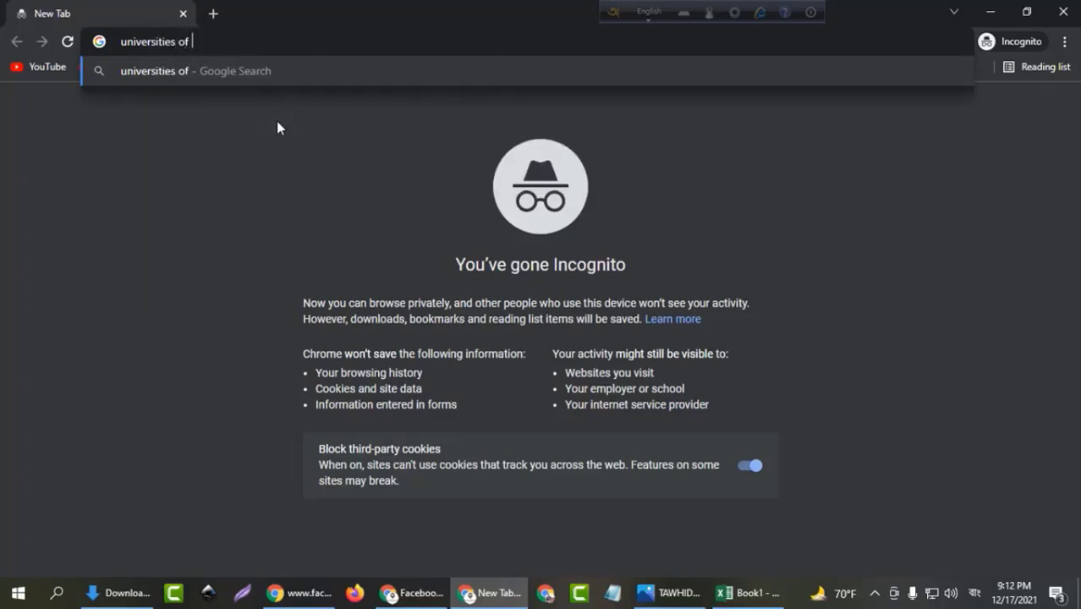
text( us)
key(BackSpace)
key(BackSpace)
key(BackSpace)
key(BackSpace)
key(BackSpace)
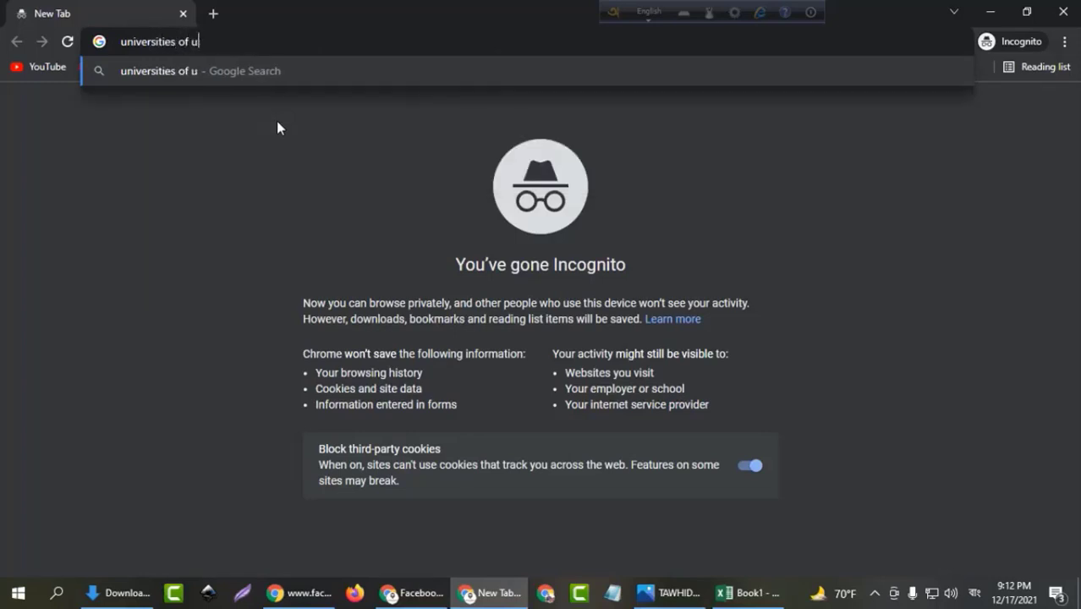
text(in usa)
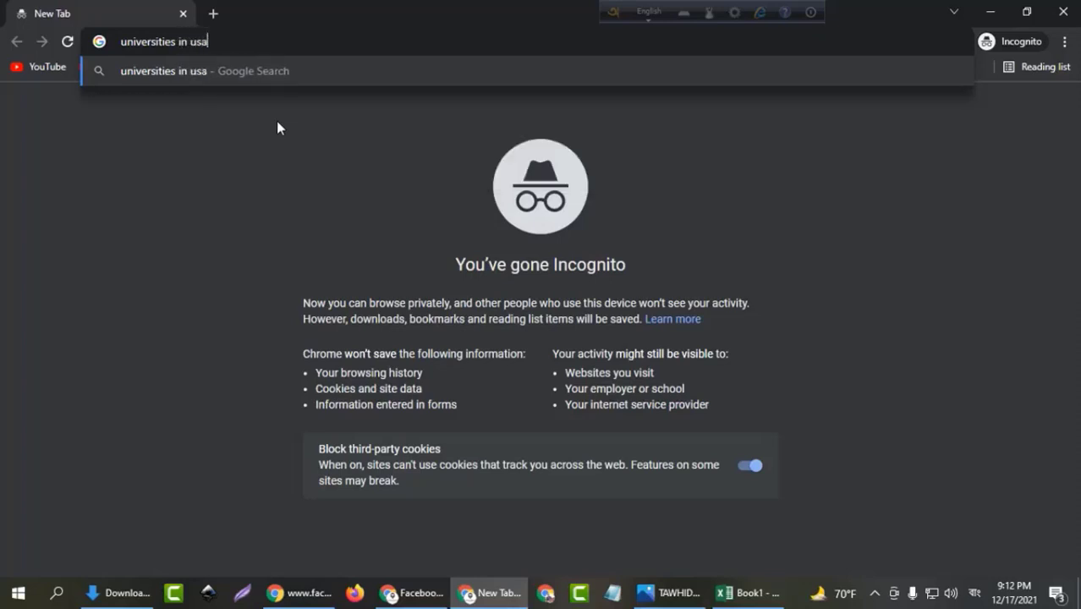
key(Return)
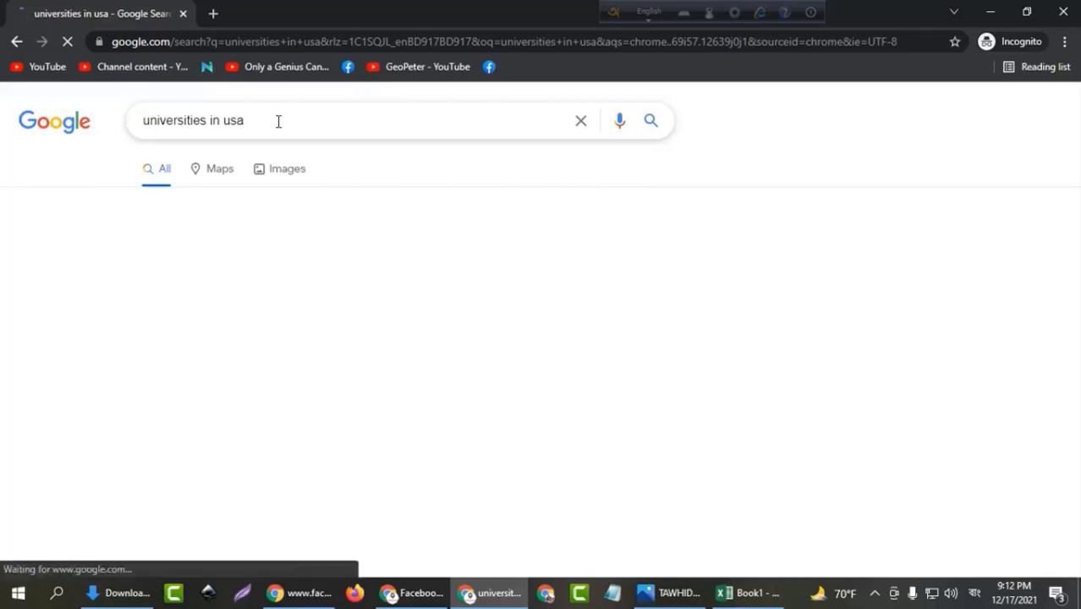
Step: Load the Masters Portal result "265 Top-Ranked Universities in United States" in a separate background tab
drag(1074, 142, 1076, 230)
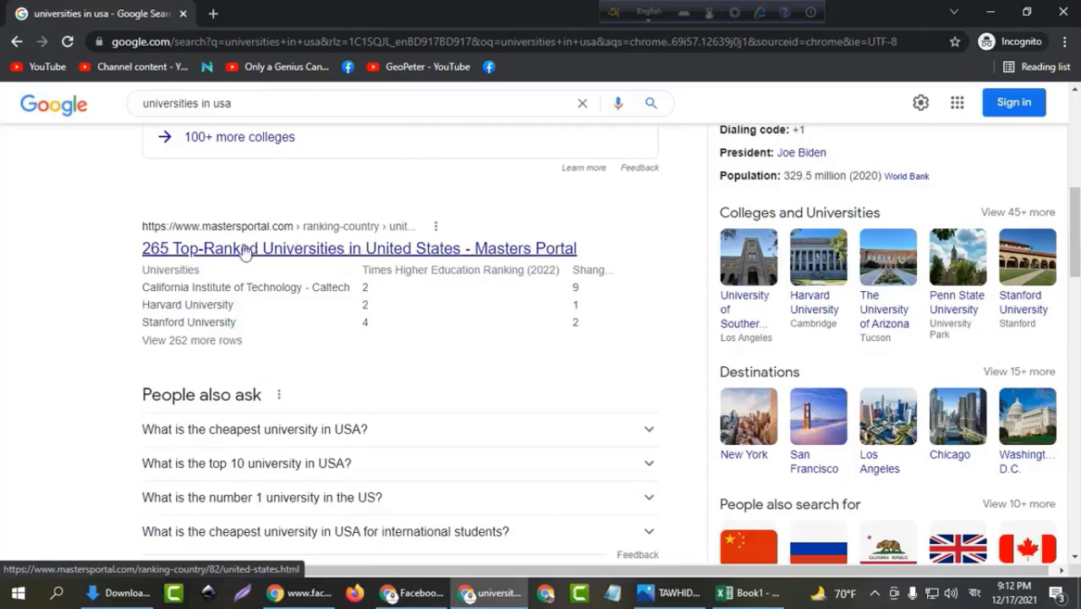
middle_click(283, 254)
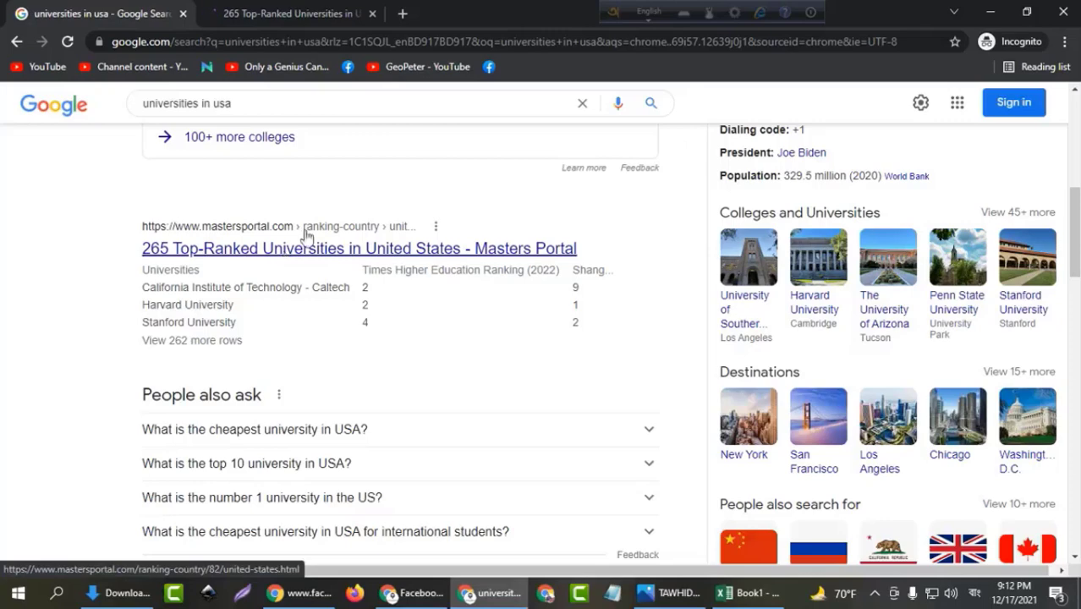
drag(1075, 227, 1076, 250)
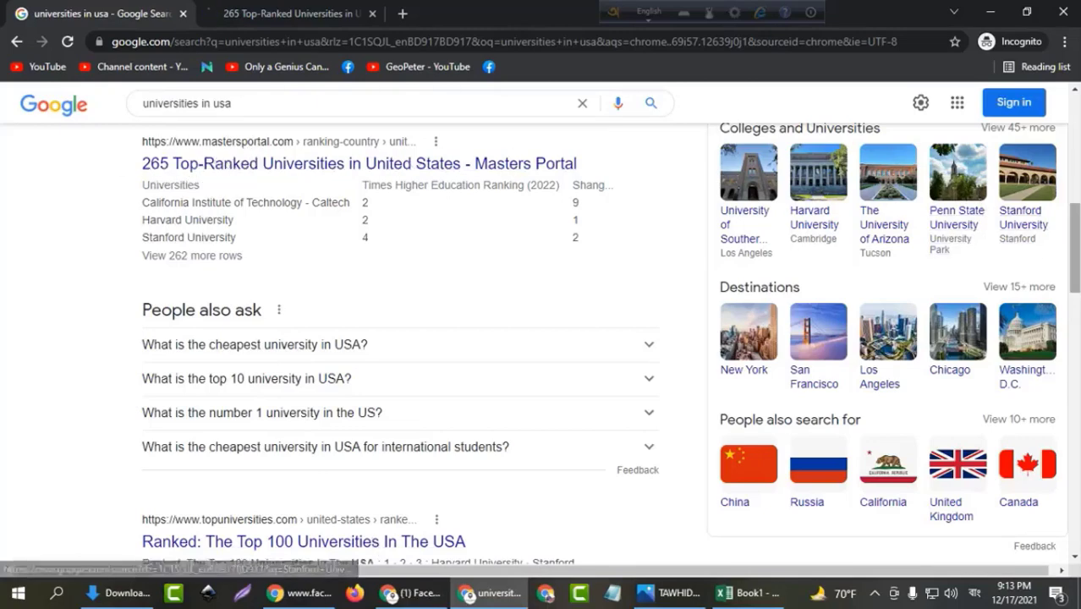
scroll(1024, 220, down, 5)
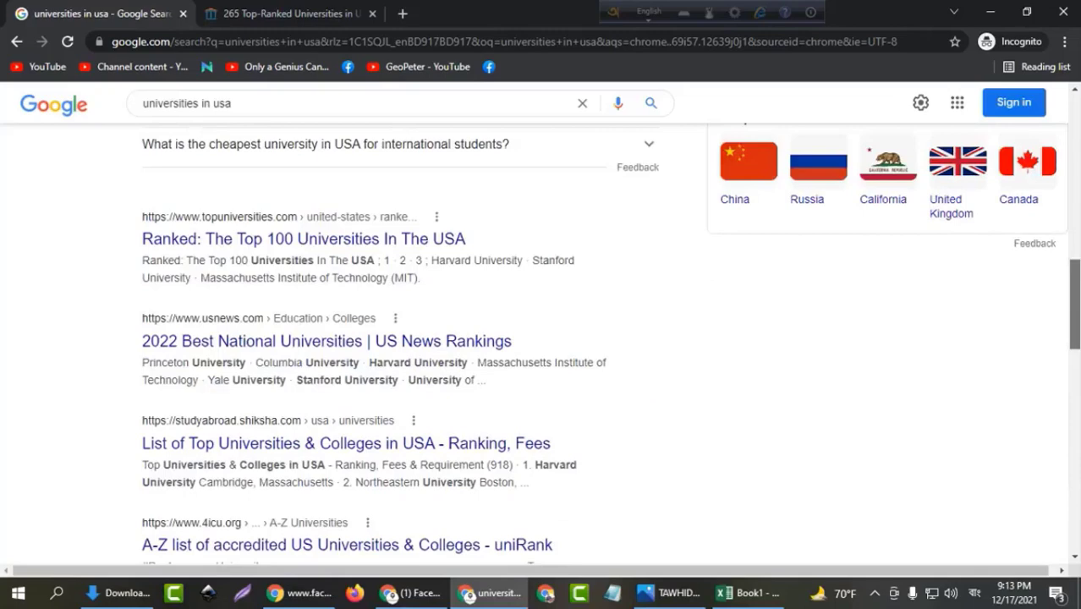
Step: Go to the Masters Portal ranking and open the Harvard University page from its universities table
click(302, 10)
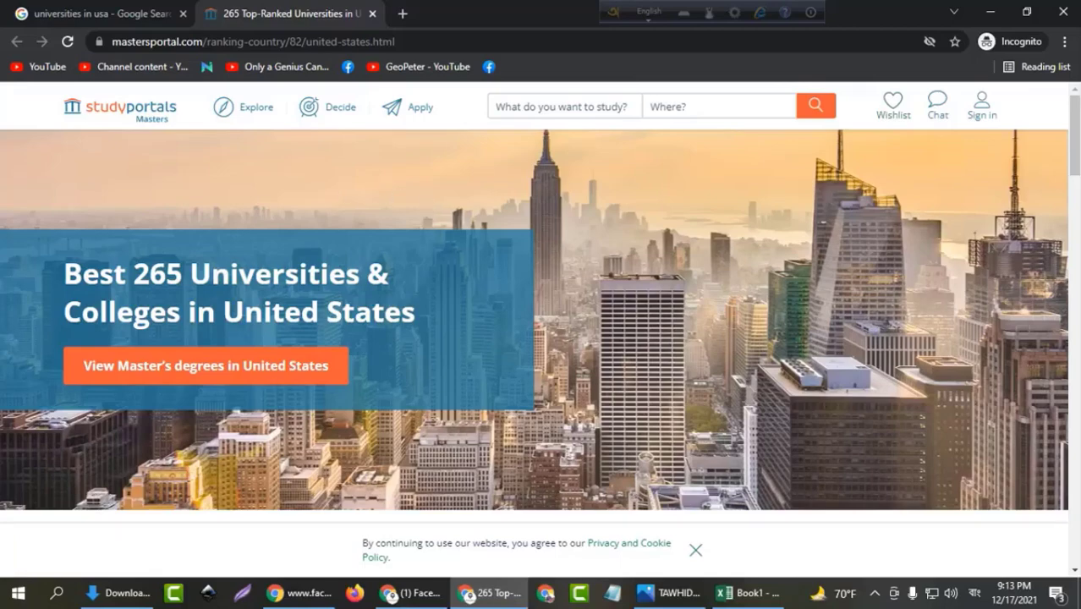
drag(1078, 142, 1078, 301)
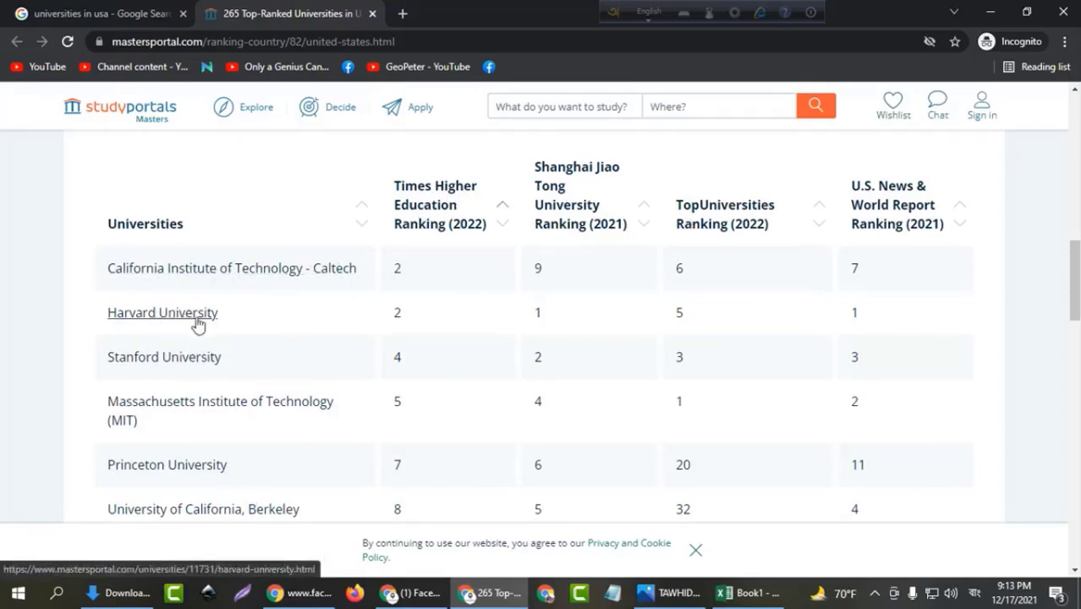
click(181, 318)
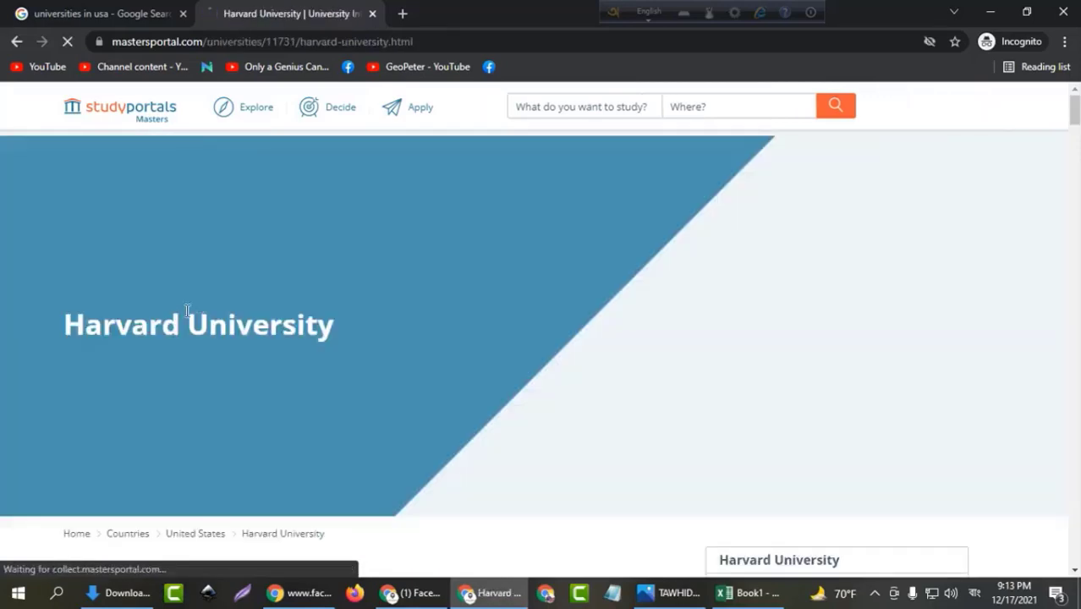
Step: Switch to the Book1 workbook in Excel to review the Name, website and adress headers, and return to the Harvard page
click(748, 593)
click(112, 182)
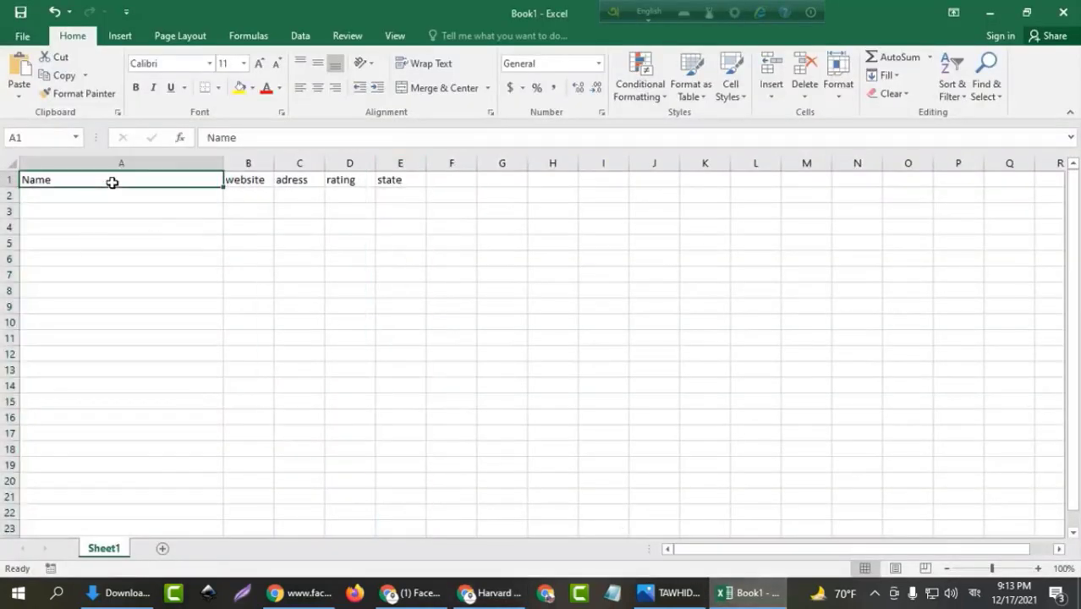
click(241, 180)
click(287, 179)
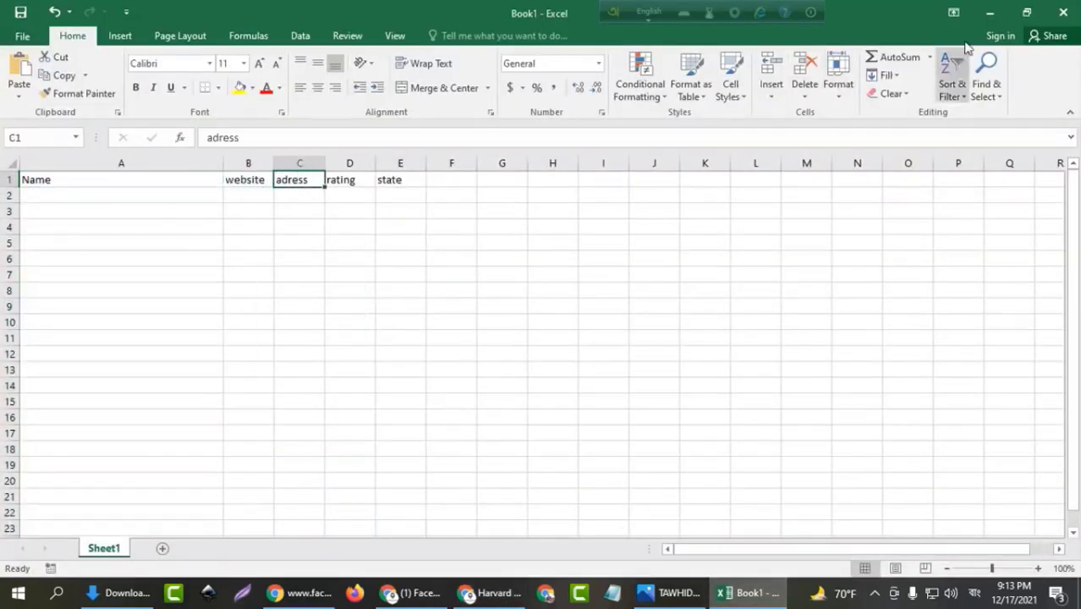
click(990, 12)
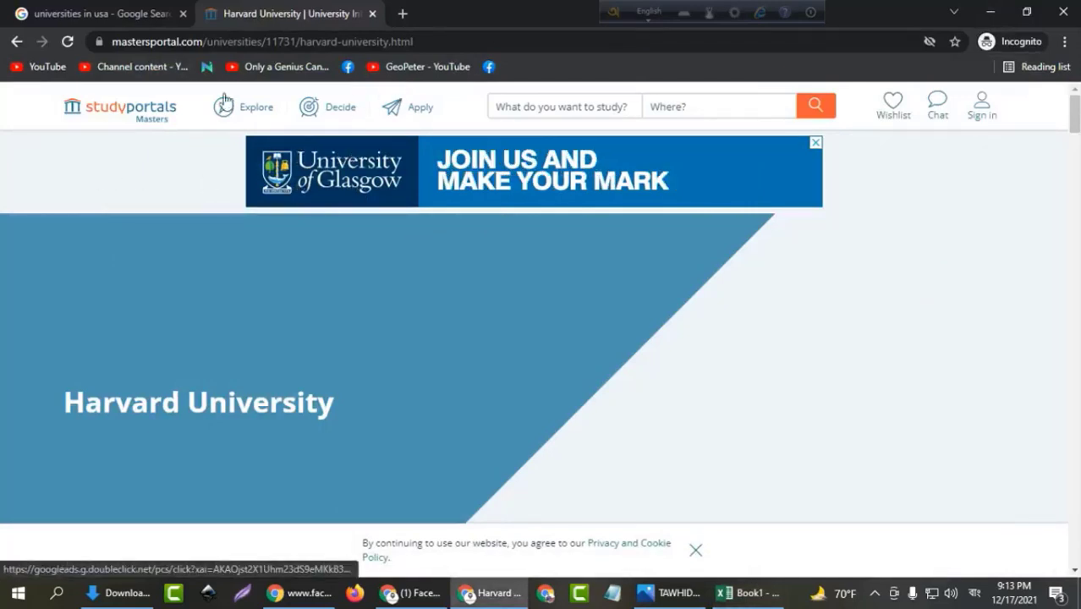
Step: Examine the rating and location details on the Harvard University page
mouse_move(1073, 122)
mouse_down()
mouse_move(1074, 150)
mouse_move(1077, 119)
mouse_up()
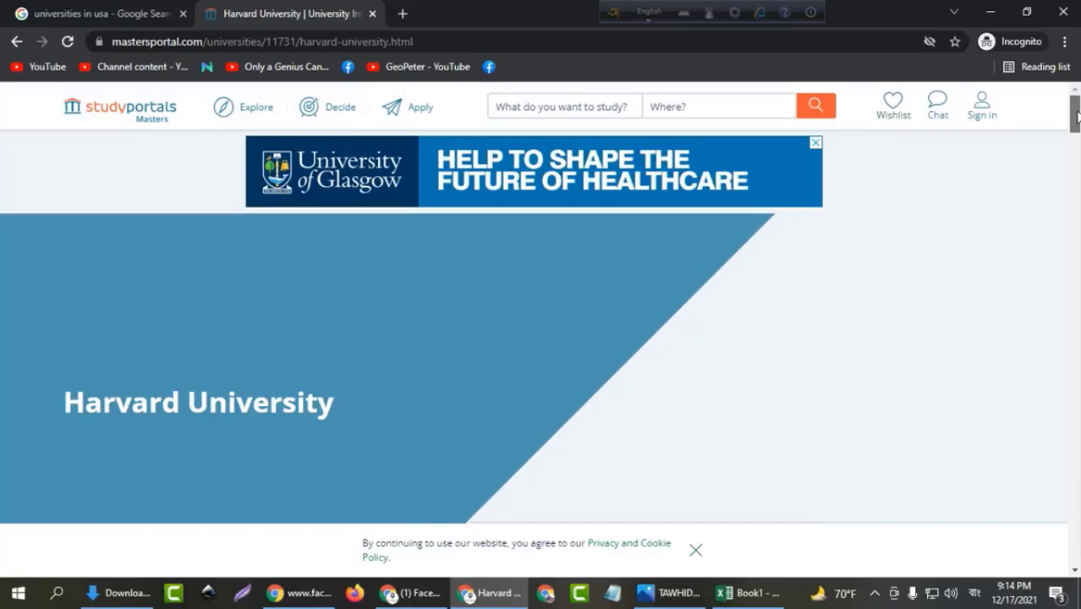
drag(1078, 118, 1078, 151)
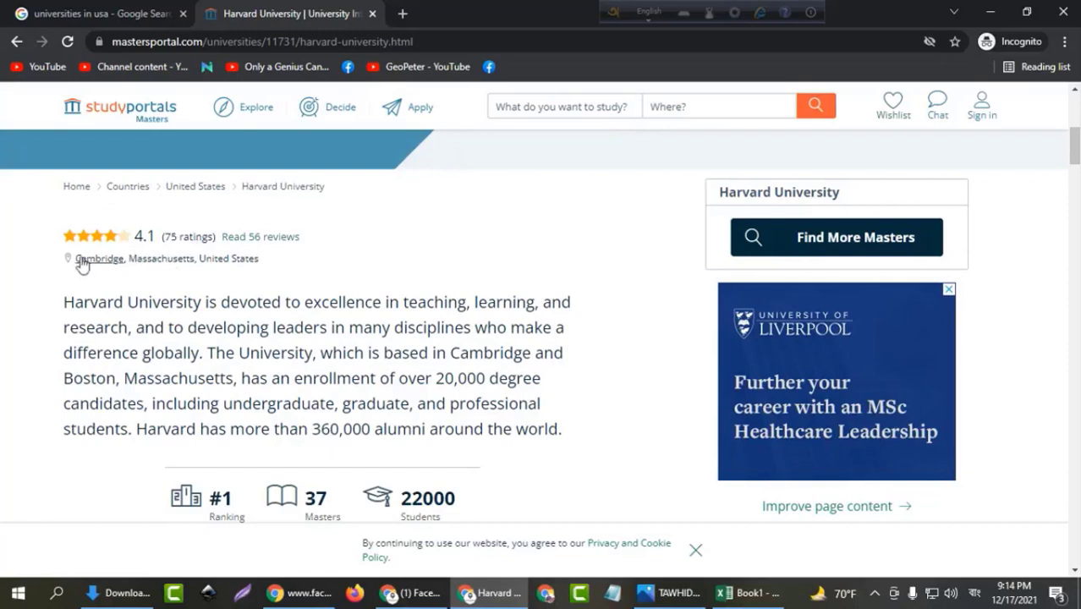
drag(60, 266, 266, 258)
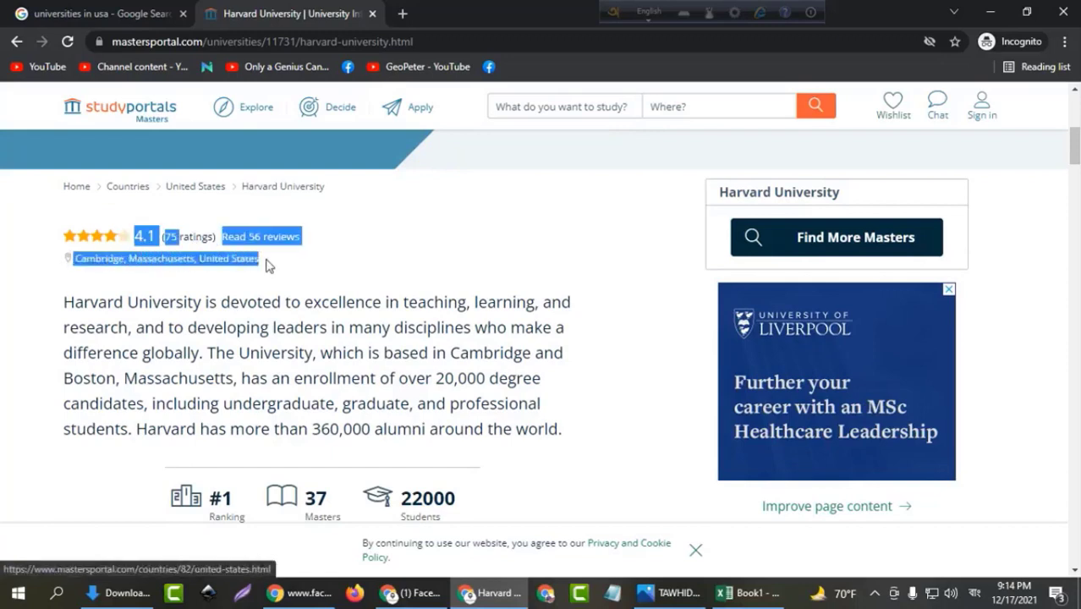
click(342, 273)
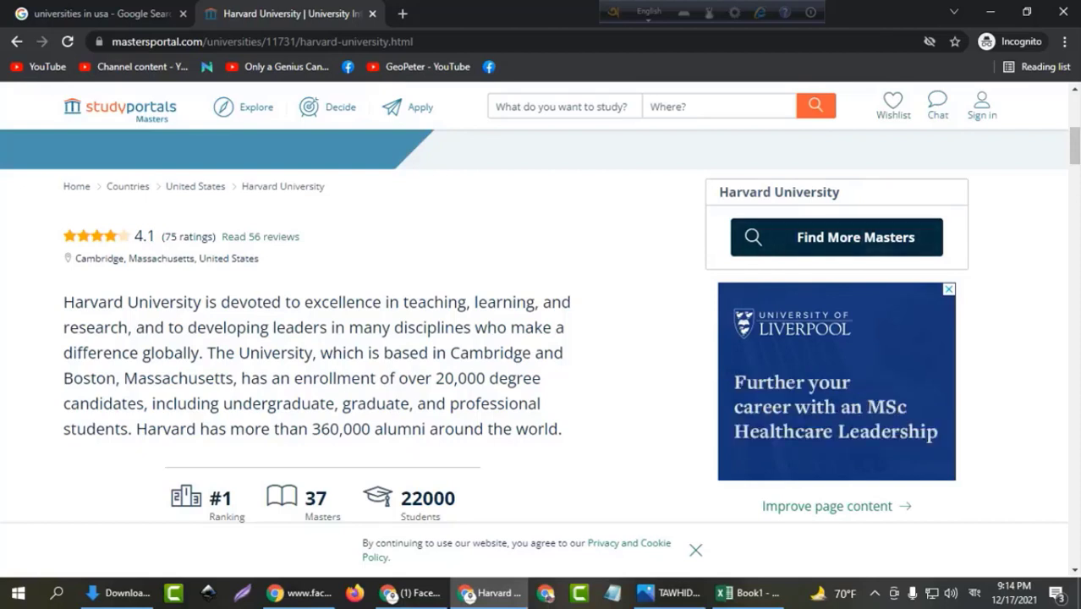
mouse_move(1075, 150)
mouse_down()
mouse_move(1076, 183)
mouse_move(1076, 137)
mouse_move(1076, 149)
mouse_up()
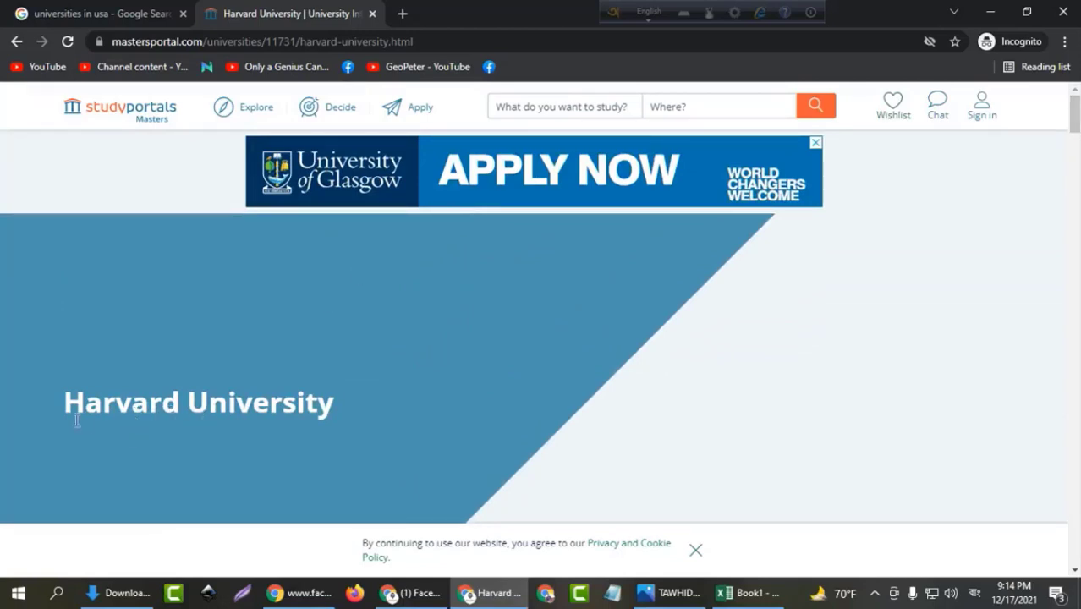
Step: Return to the "universities in usa" Google results and examine the college list and the ranking and directory sites for usable sources
click(113, 13)
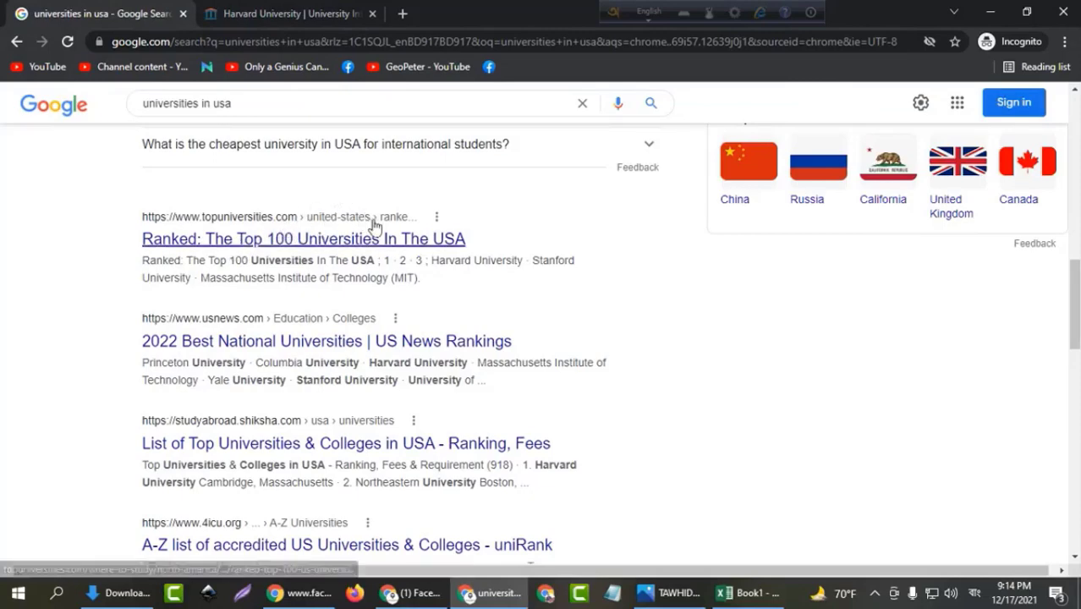
drag(1077, 300, 1068, 206)
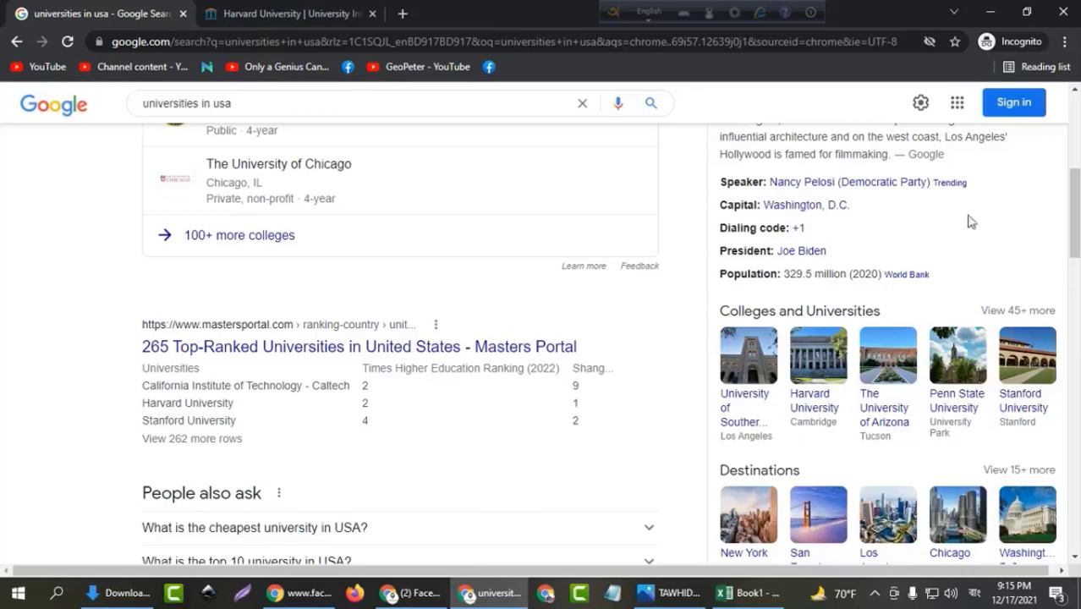
drag(1076, 211, 1076, 140)
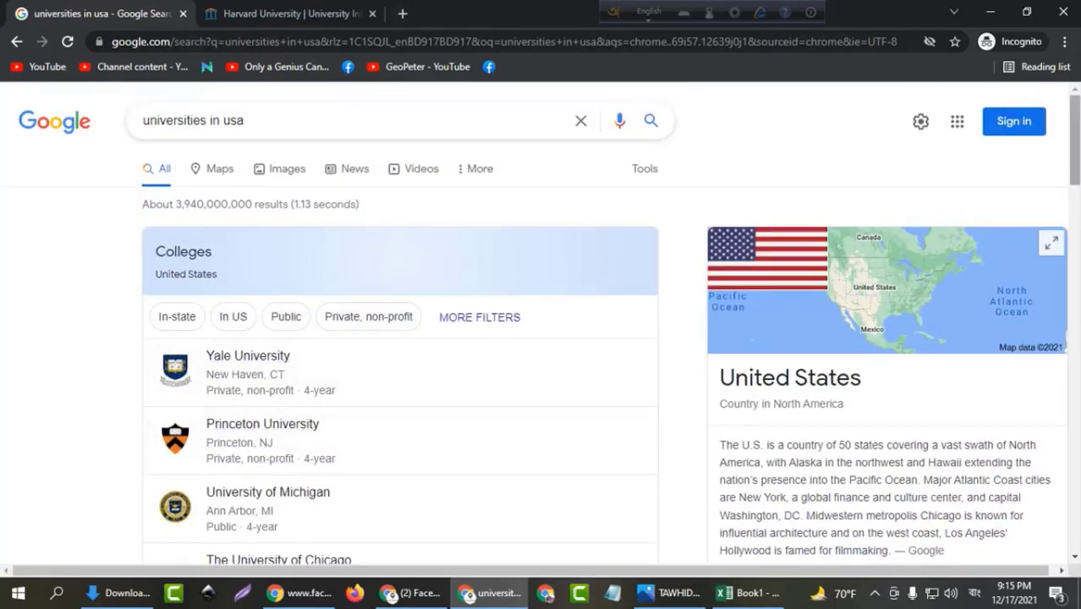
scroll(232, 291, down, 5)
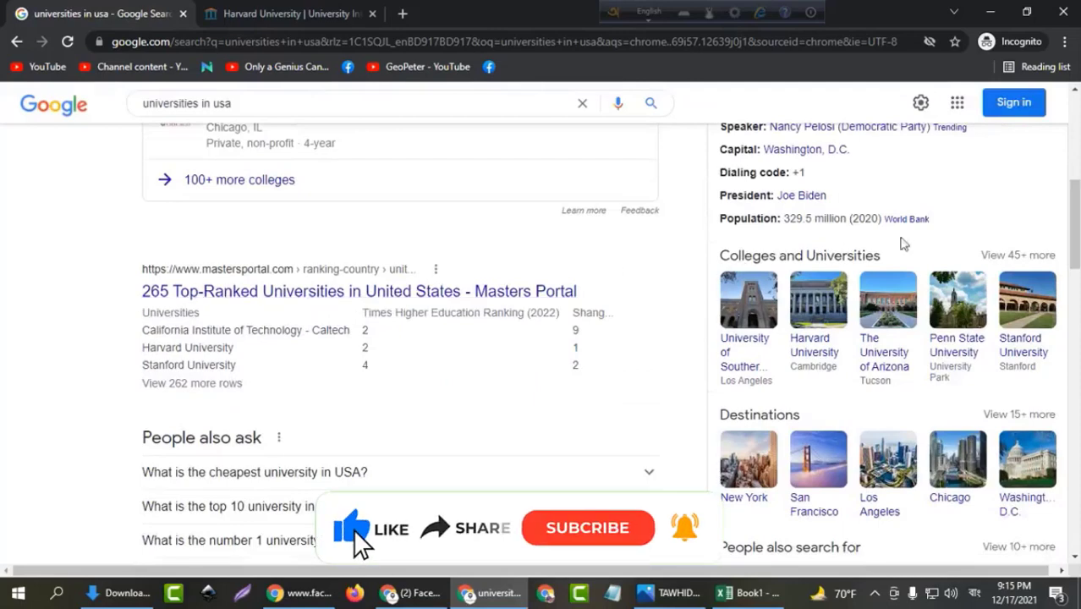
mouse_move(1076, 210)
mouse_down()
mouse_move(1078, 129)
mouse_move(1078, 222)
mouse_up()
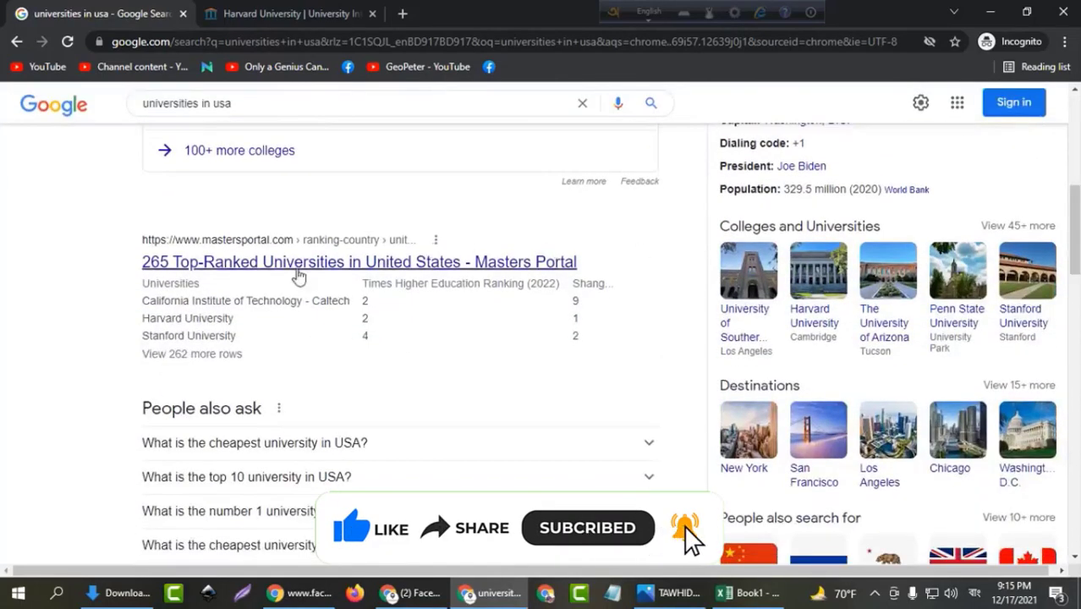
scroll(182, 279, down, 5)
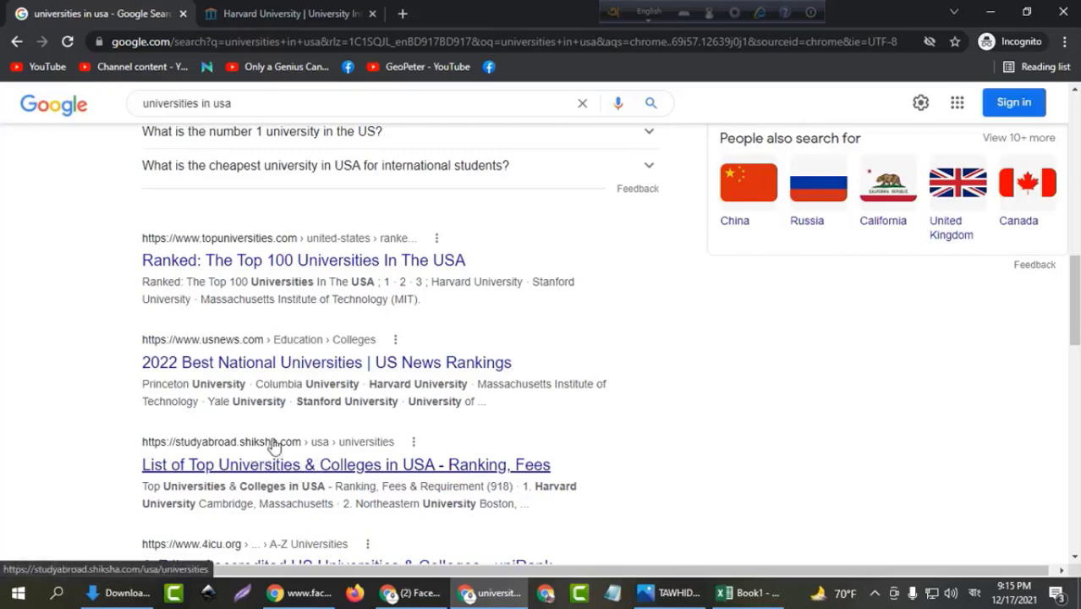
scroll(1075, 279, up, 2)
scroll(1058, 254, up, 5)
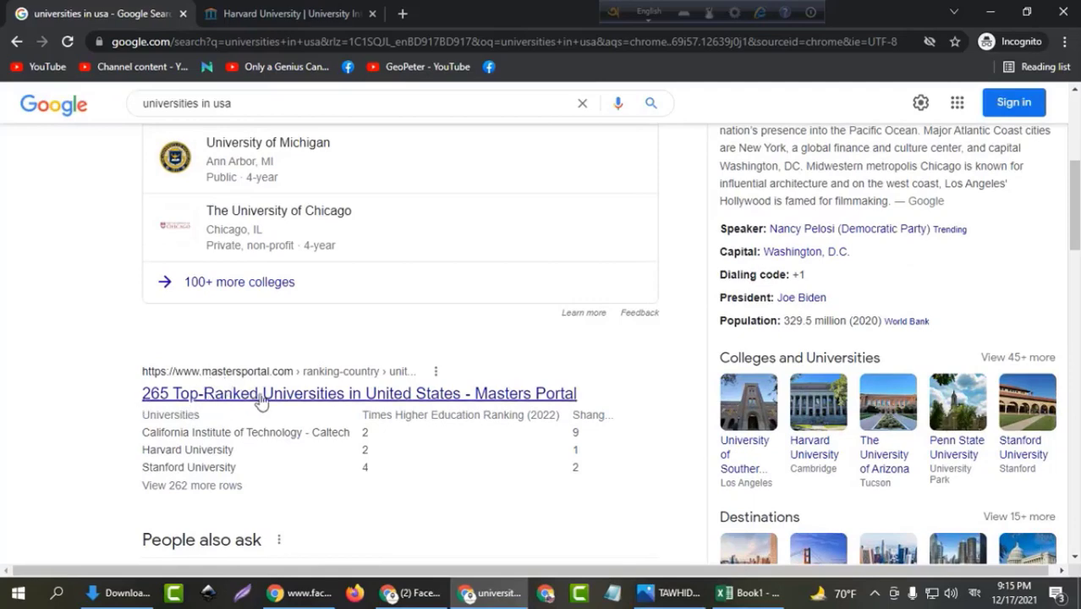
scroll(1075, 203, up, 3)
scroll(1075, 203, up, 2)
scroll(614, 288, down, 6)
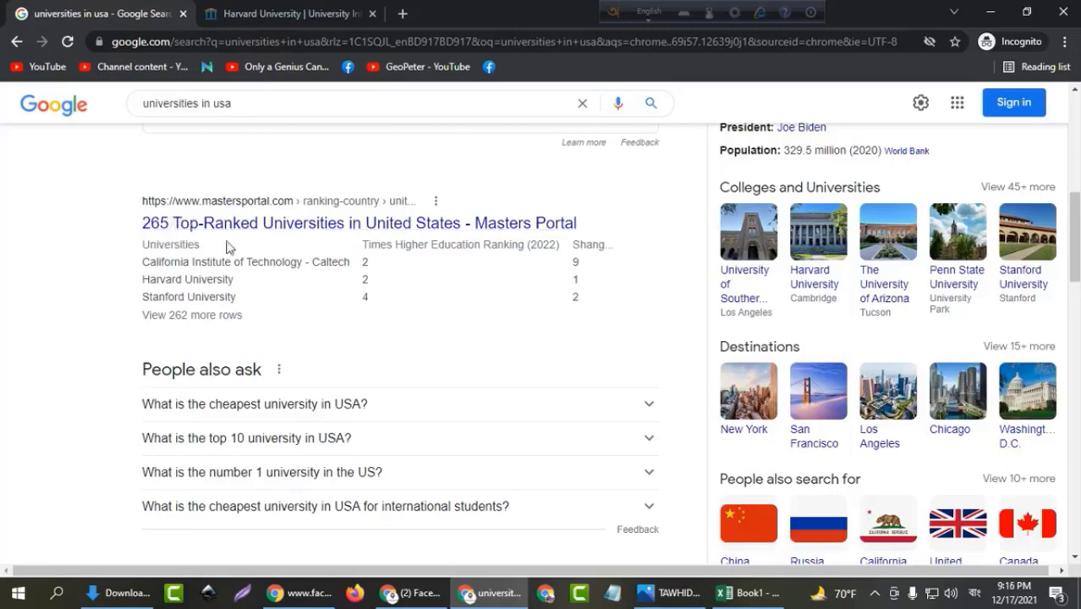
scroll(1047, 367, down, 8)
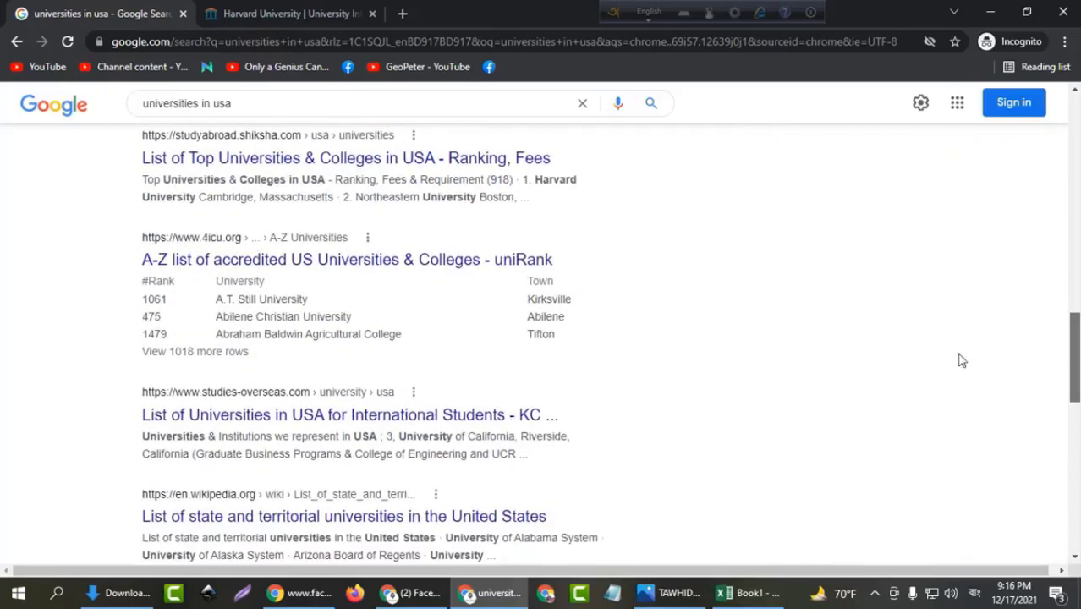
scroll(934, 347, down, 1)
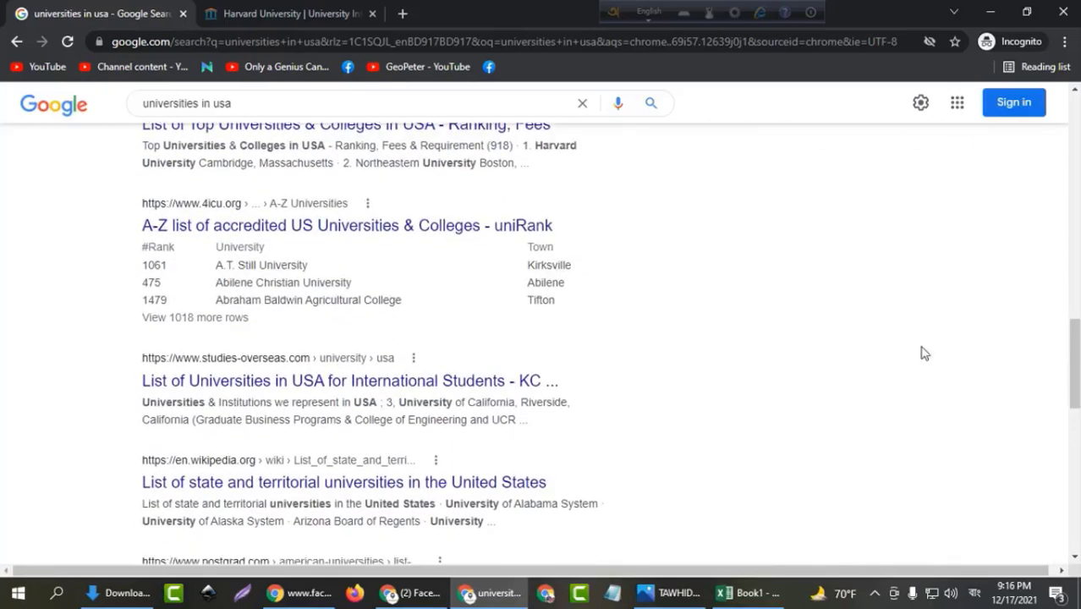
drag(1076, 369, 1076, 153)
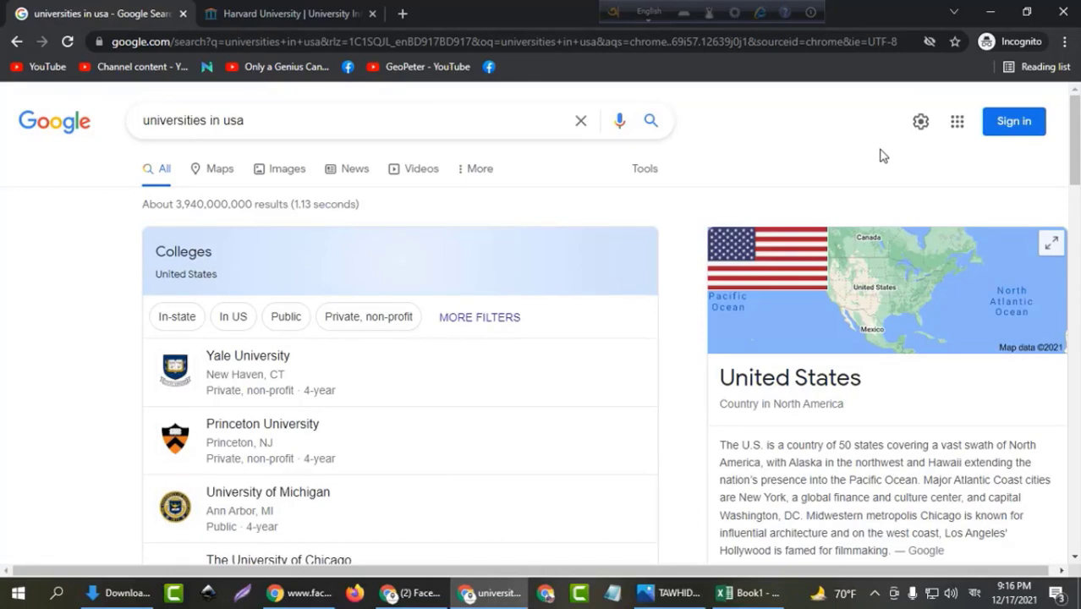
drag(1075, 150, 1077, 125)
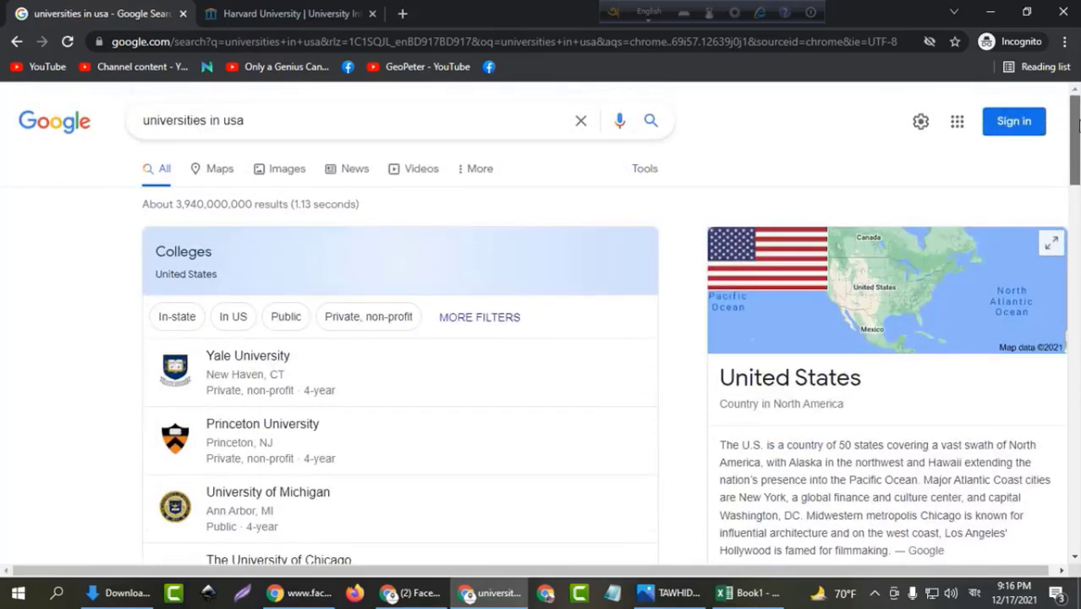
Step: Switch to the Book1 workbook in Excel and review the header row from the Name cell
click(747, 592)
click(243, 212)
drag(99, 180, 132, 190)
click(174, 594)
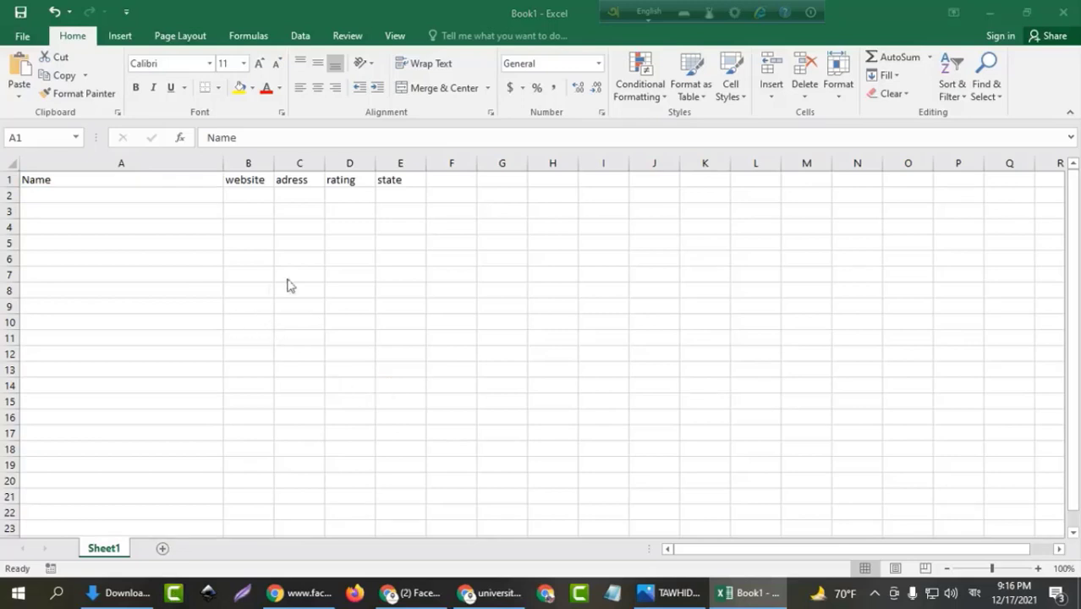
Step: Review the Name, website, adress, rating and state headers one by one in row 1 of the sheet
click(83, 179)
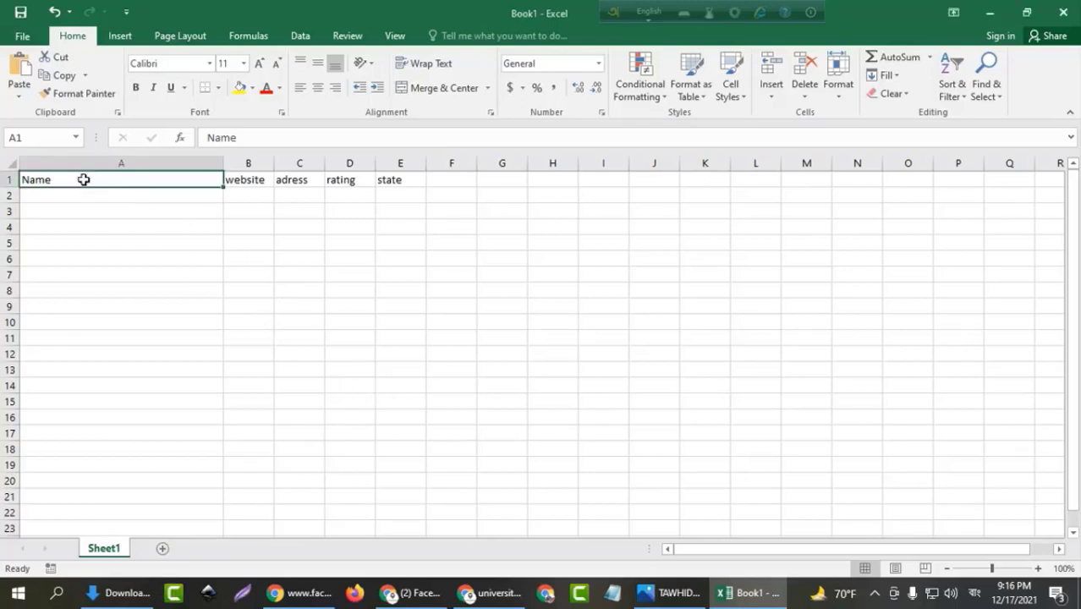
click(258, 180)
click(305, 179)
click(336, 179)
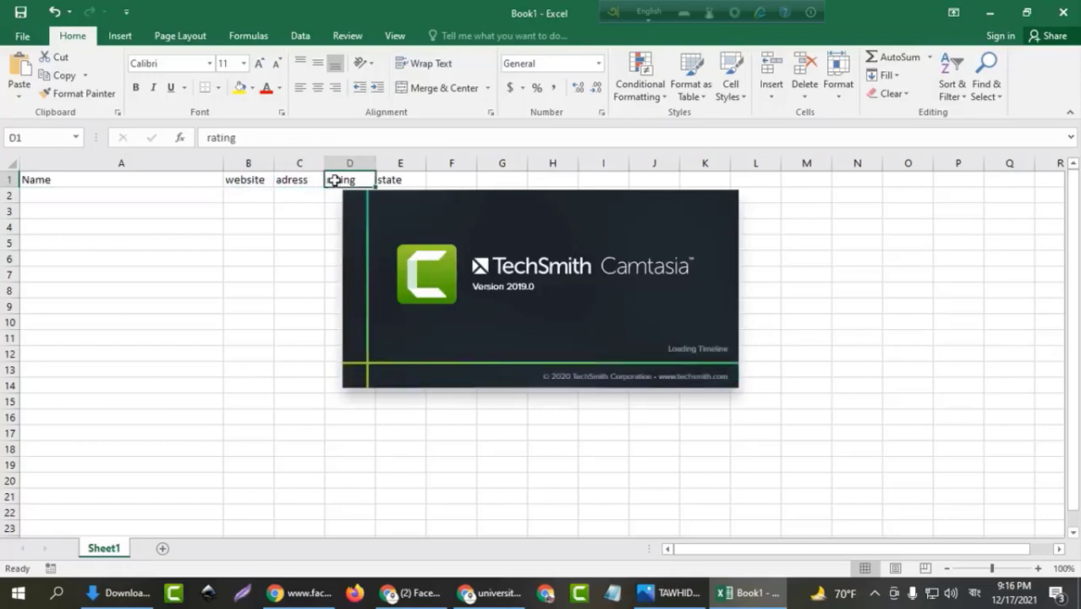
click(398, 178)
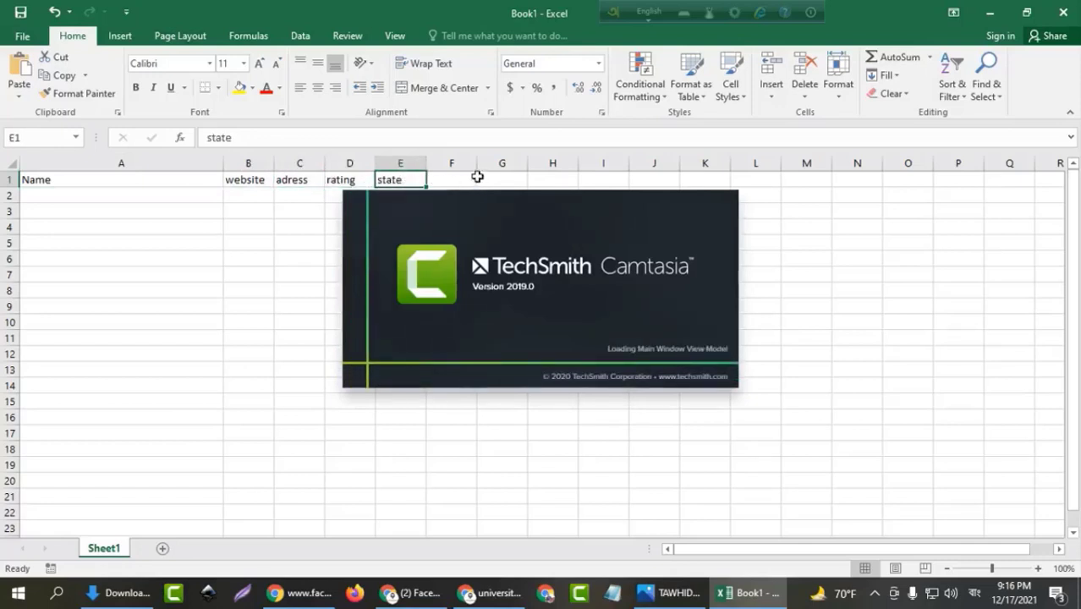
click(348, 179)
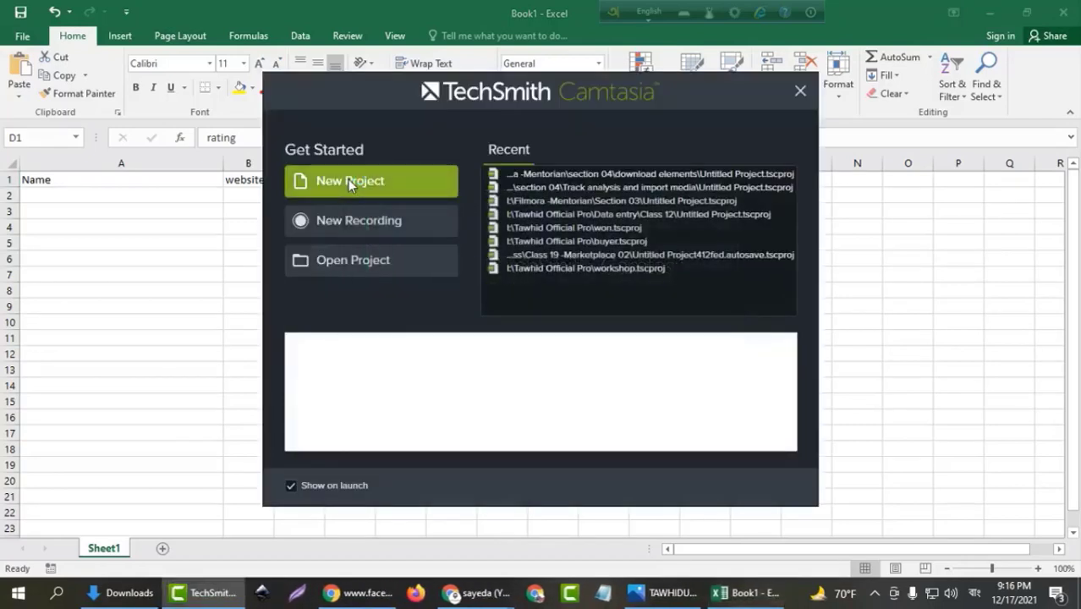
Step: Start a screen recording from a new Camtasia project, discarding the unfinished recording of the previous session
click(348, 180)
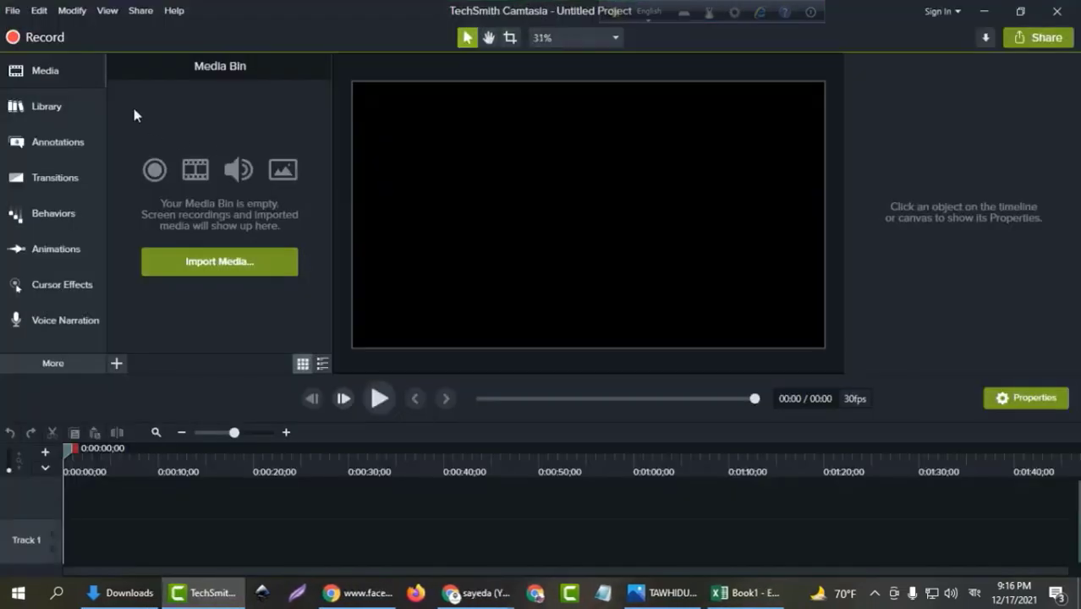
click(30, 37)
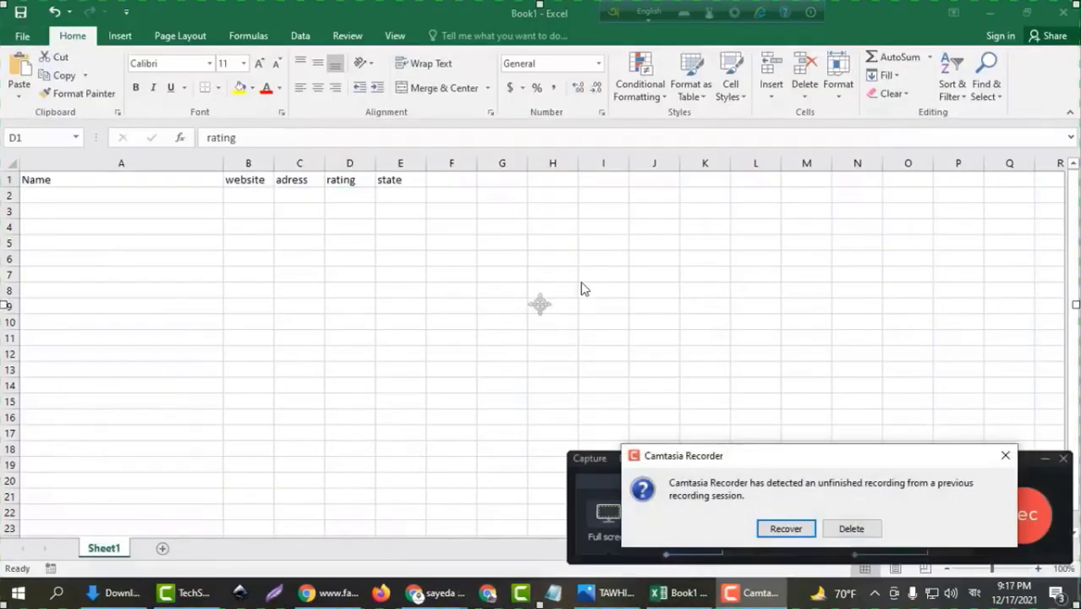
click(850, 528)
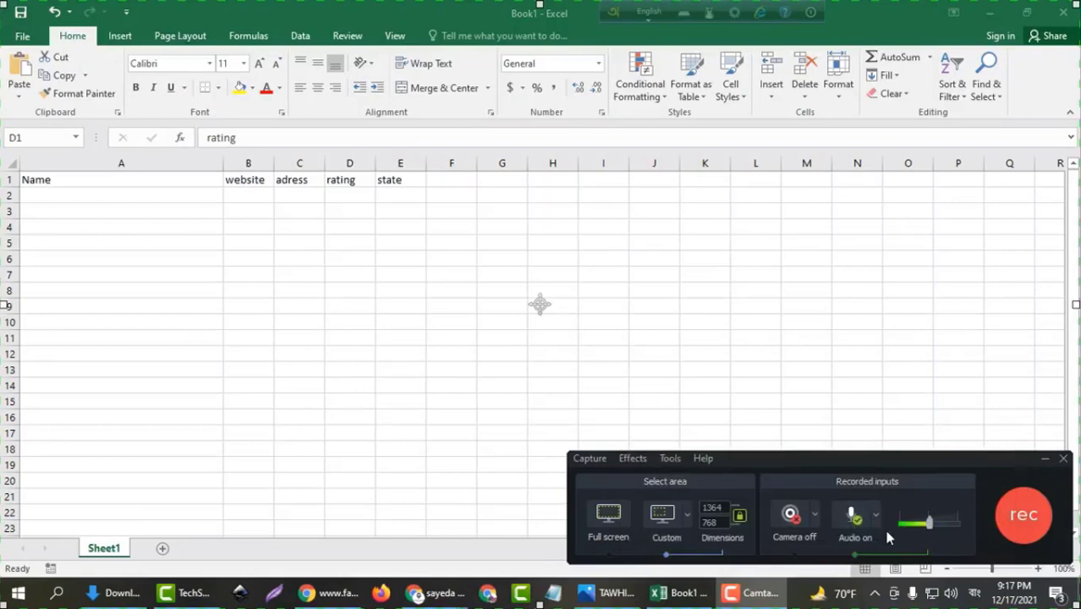
click(1020, 517)
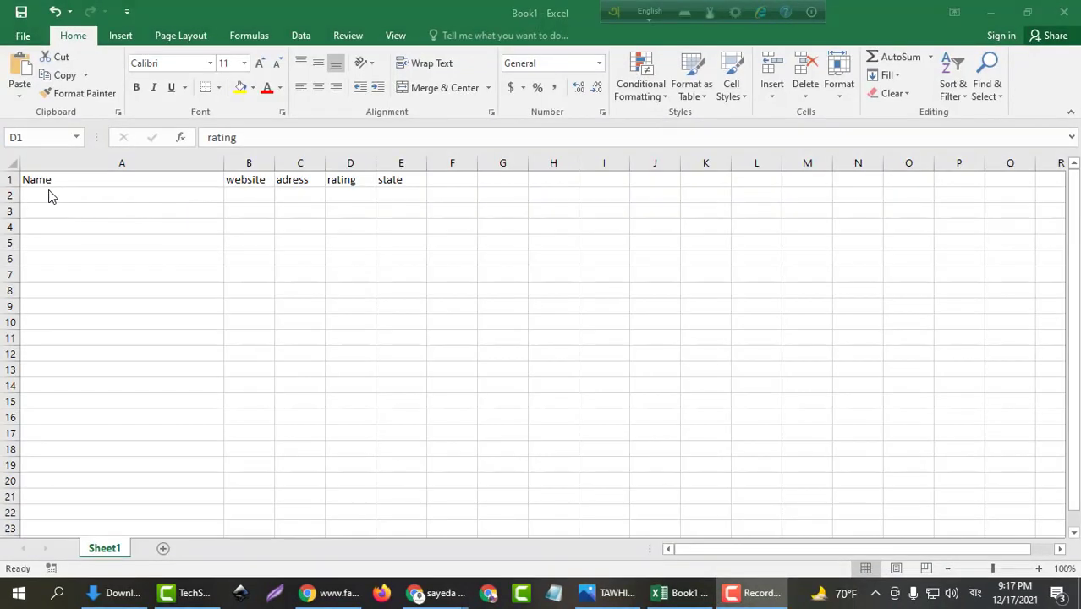
Step: Examine the header row of the Book1 sheet in Excel, ending with the range from Name to state selected
drag(43, 176, 255, 178)
click(268, 182)
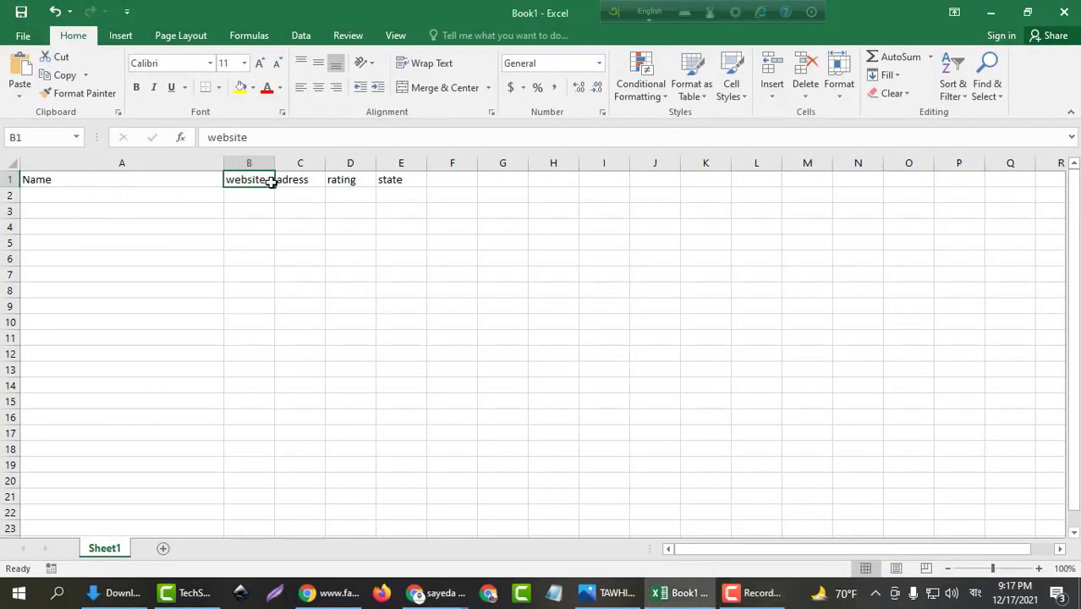
click(296, 182)
click(341, 181)
click(155, 183)
drag(156, 183, 415, 180)
click(453, 181)
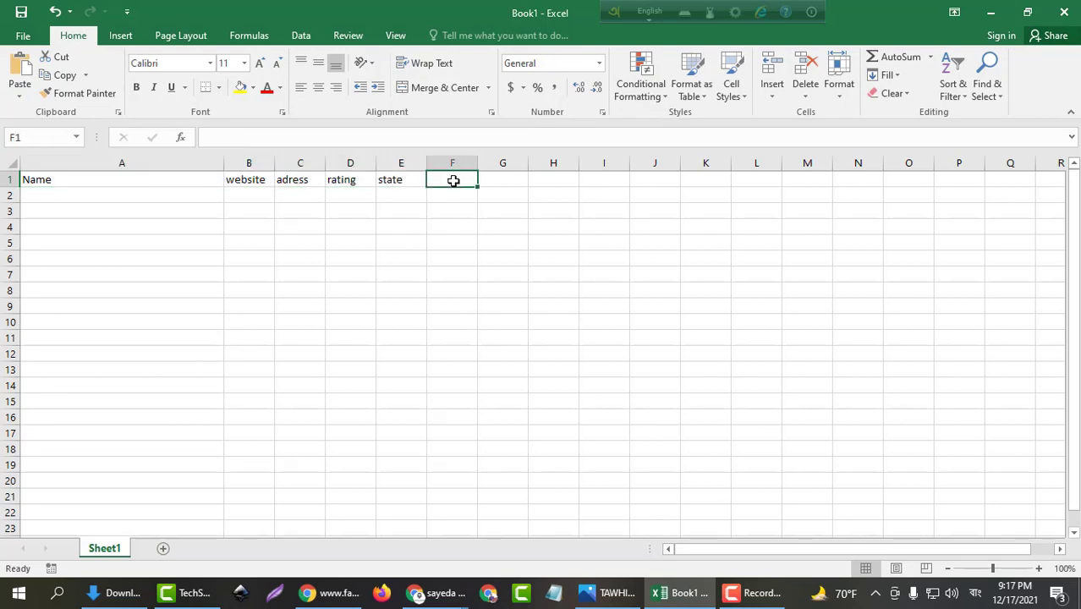
click(522, 181)
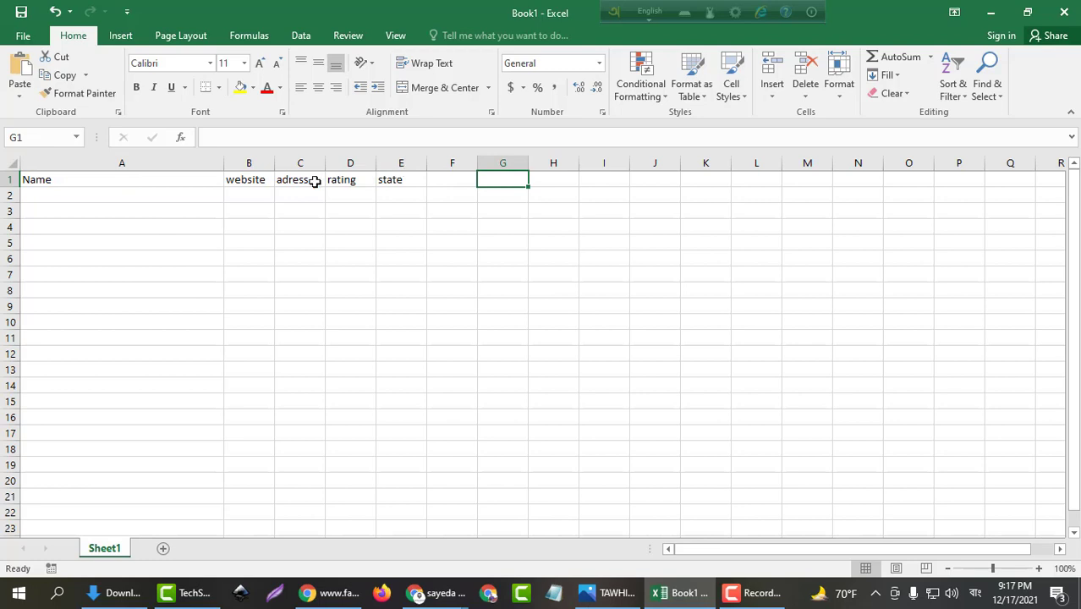
click(157, 184)
click(266, 178)
click(298, 178)
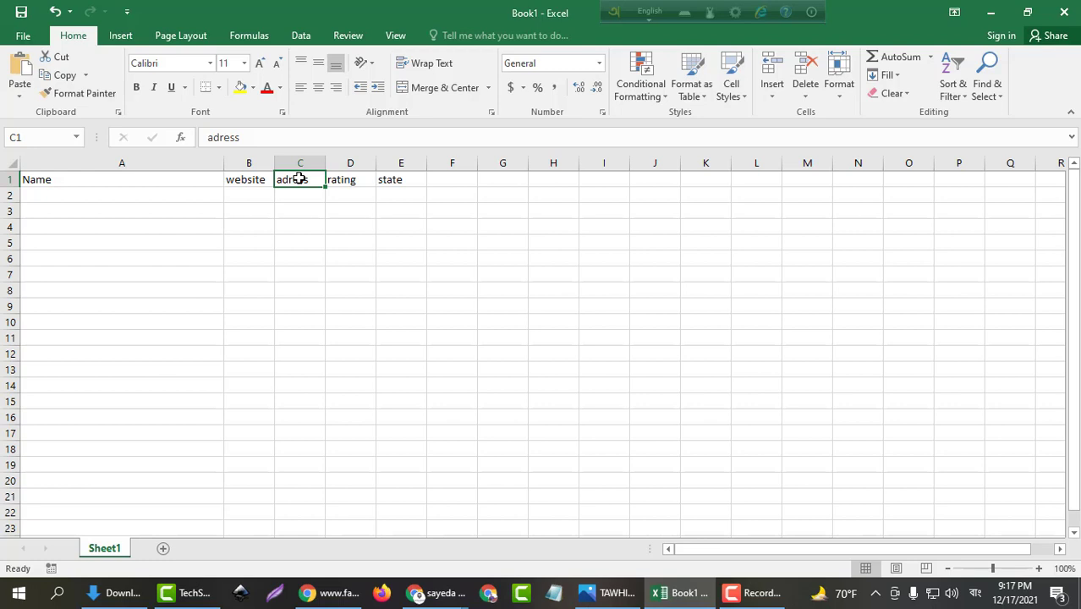
drag(196, 179, 390, 178)
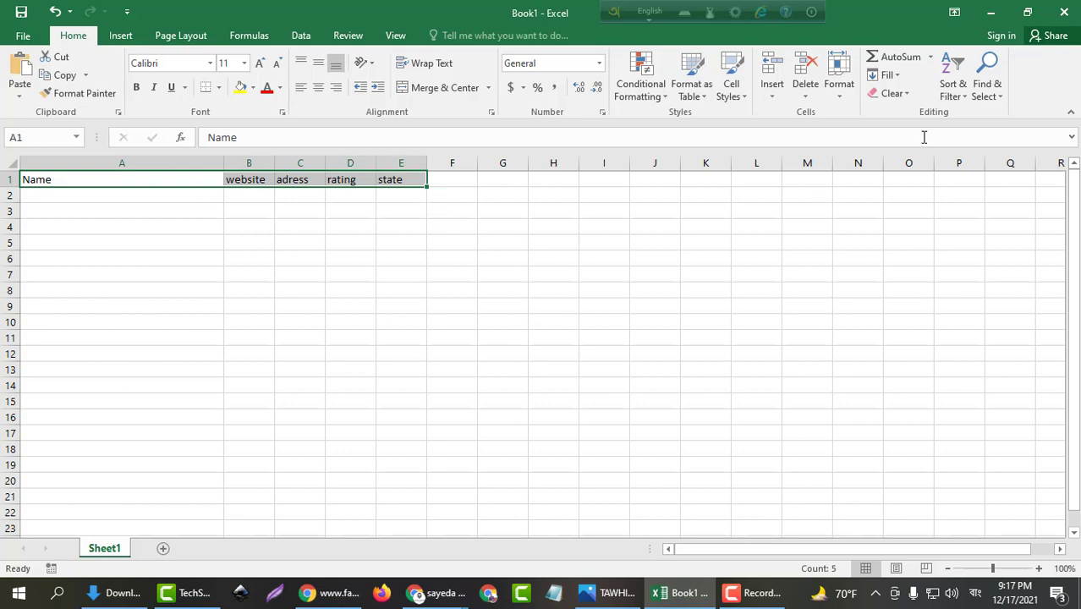
Step: Switch to Chrome, show the "universities in usa" search in Google Maps and close the Harvard University page
click(997, 13)
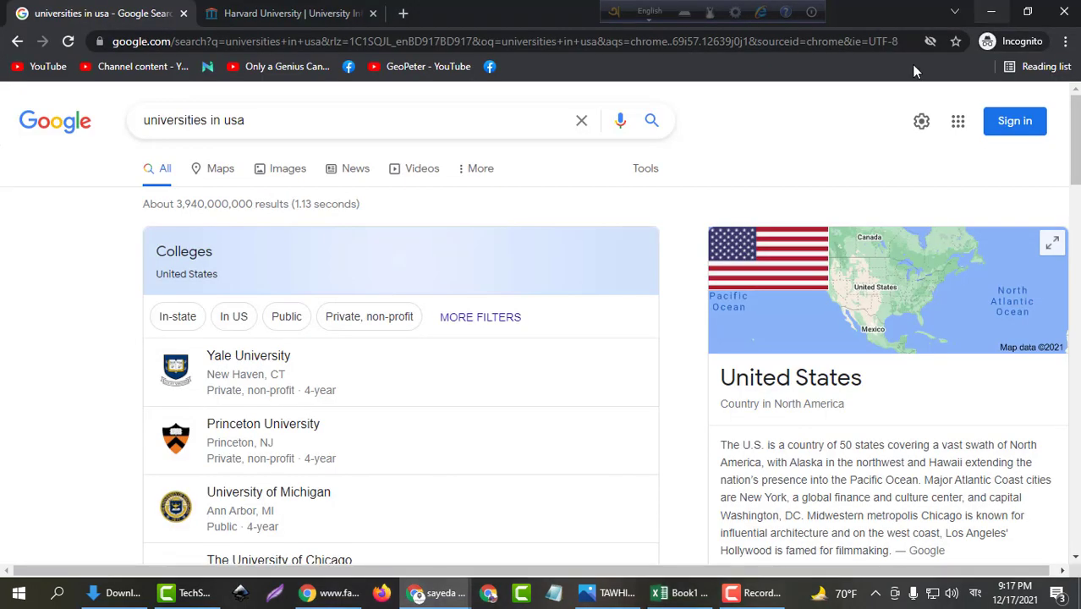
click(313, 127)
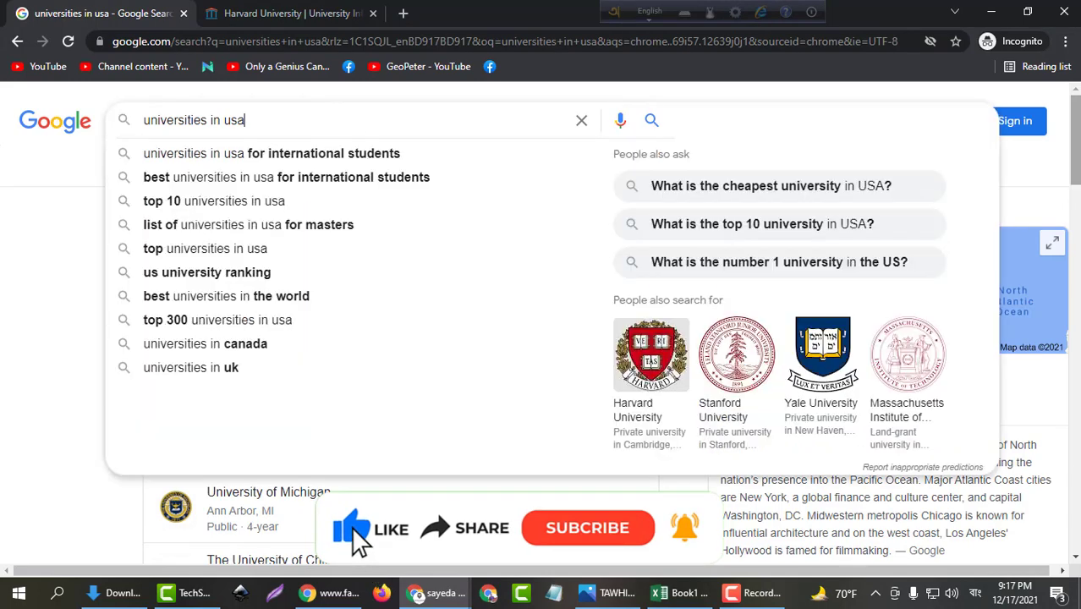
click(65, 229)
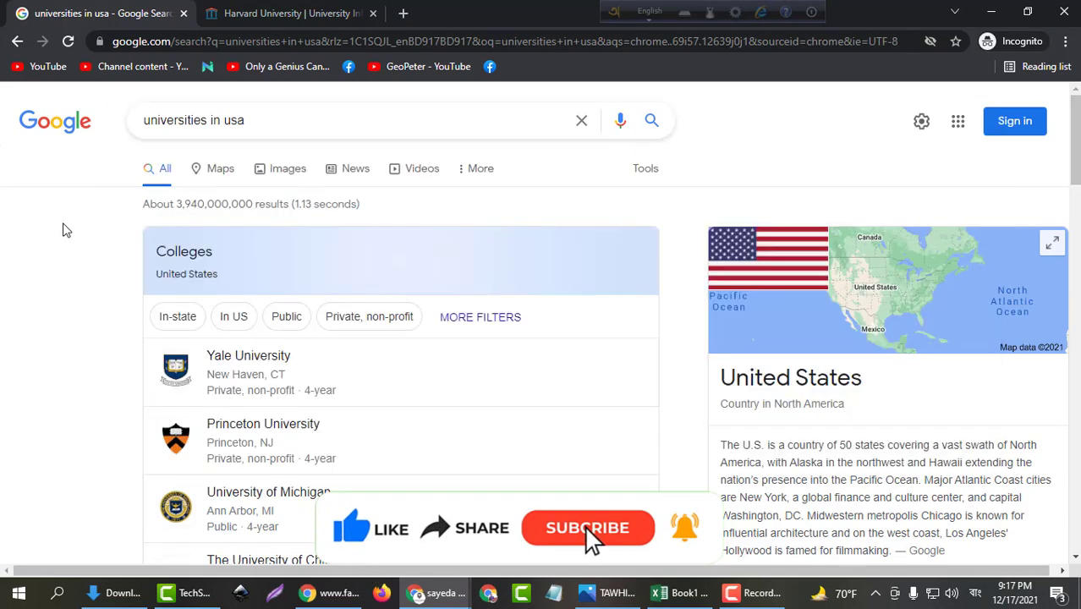
mouse_move(1079, 117)
mouse_down()
mouse_move(1078, 129)
mouse_move(1080, 116)
mouse_up()
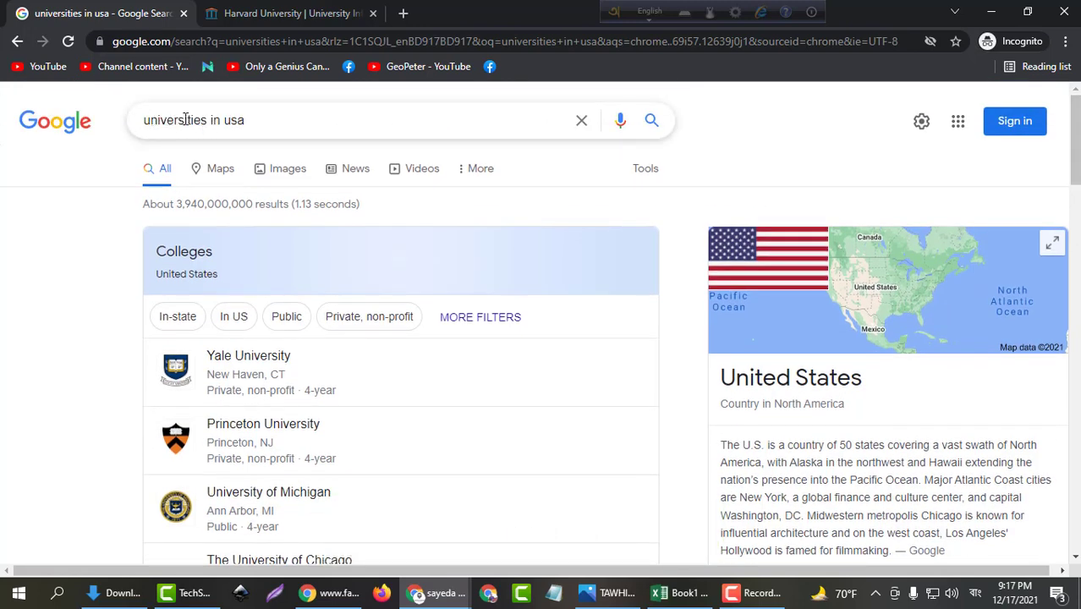
drag(1076, 135, 1041, 119)
click(221, 174)
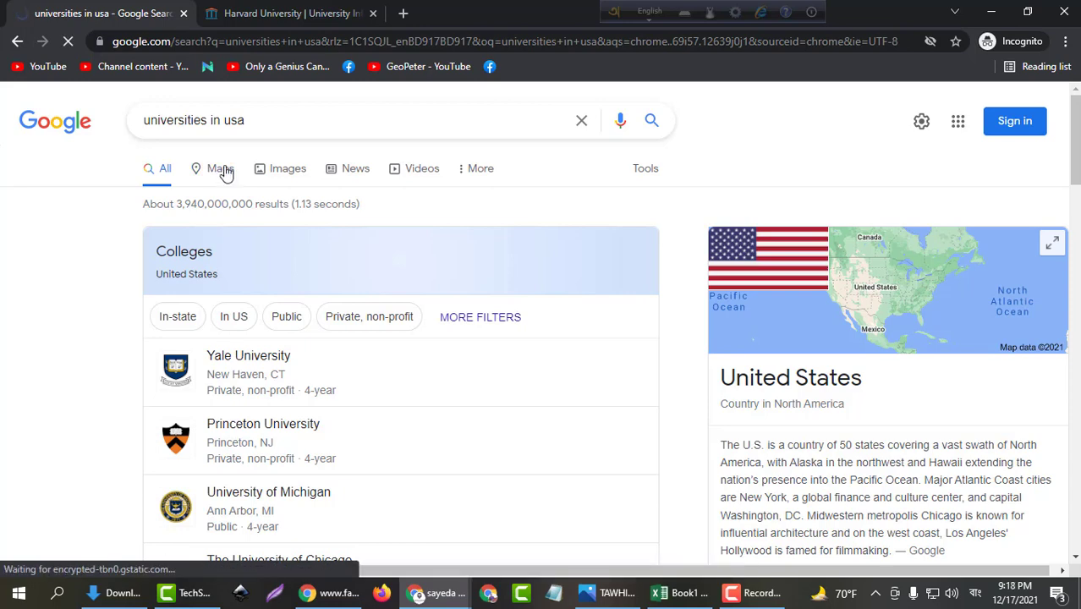
click(373, 13)
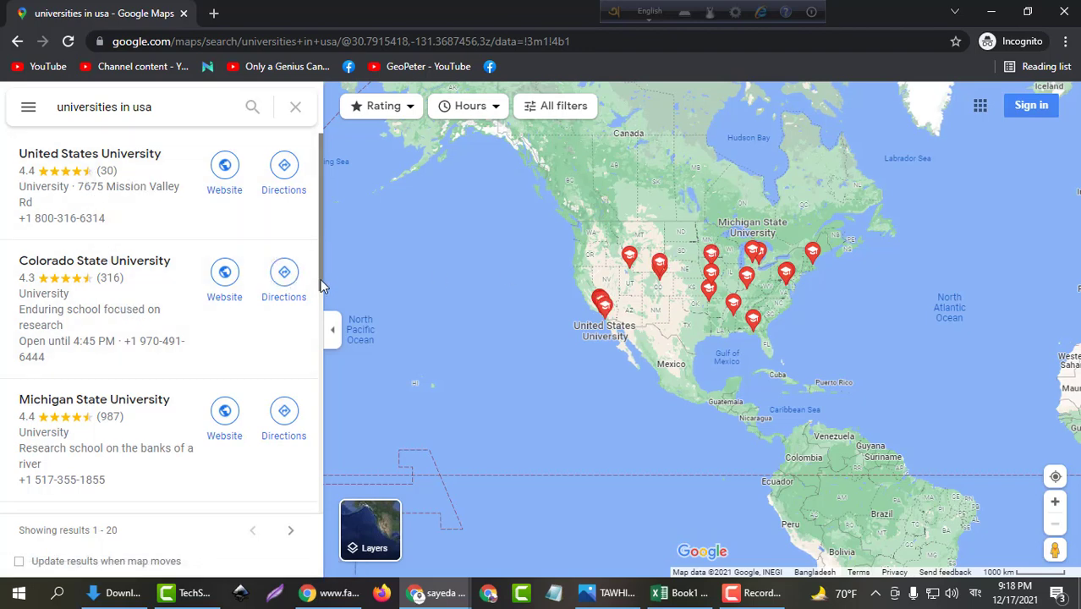
Step: Browse the list of universities in Google Maps and open the details of United States University
scroll(109, 265, down, 2)
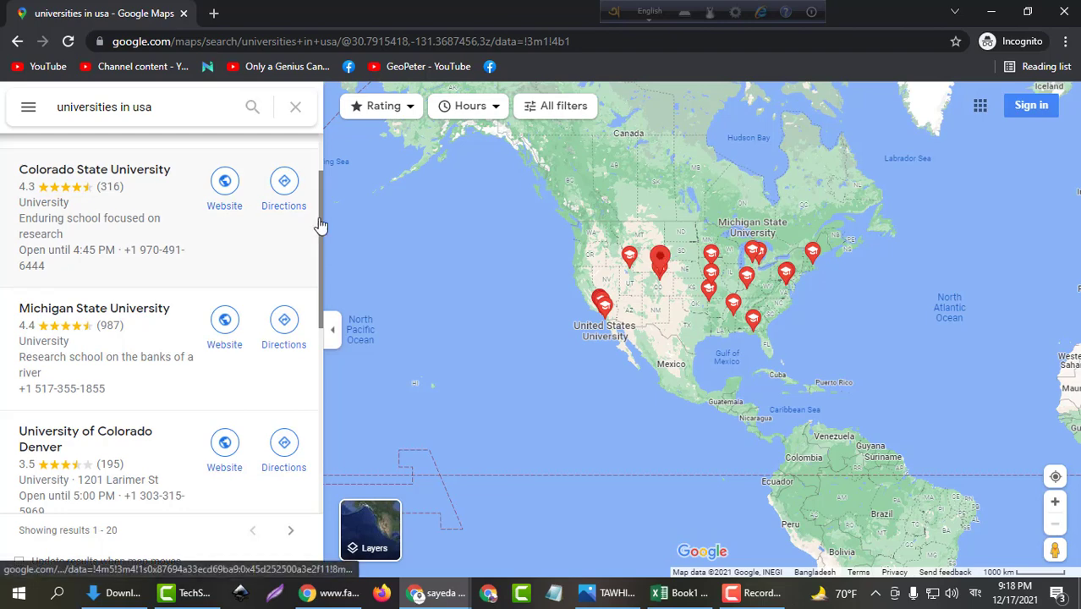
drag(321, 204, 321, 165)
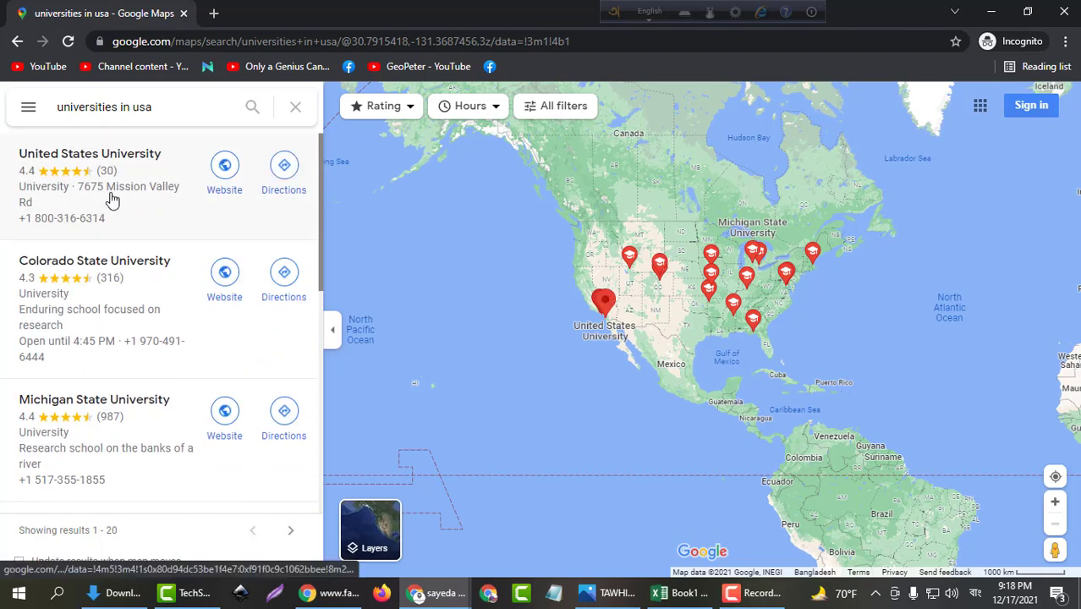
click(82, 216)
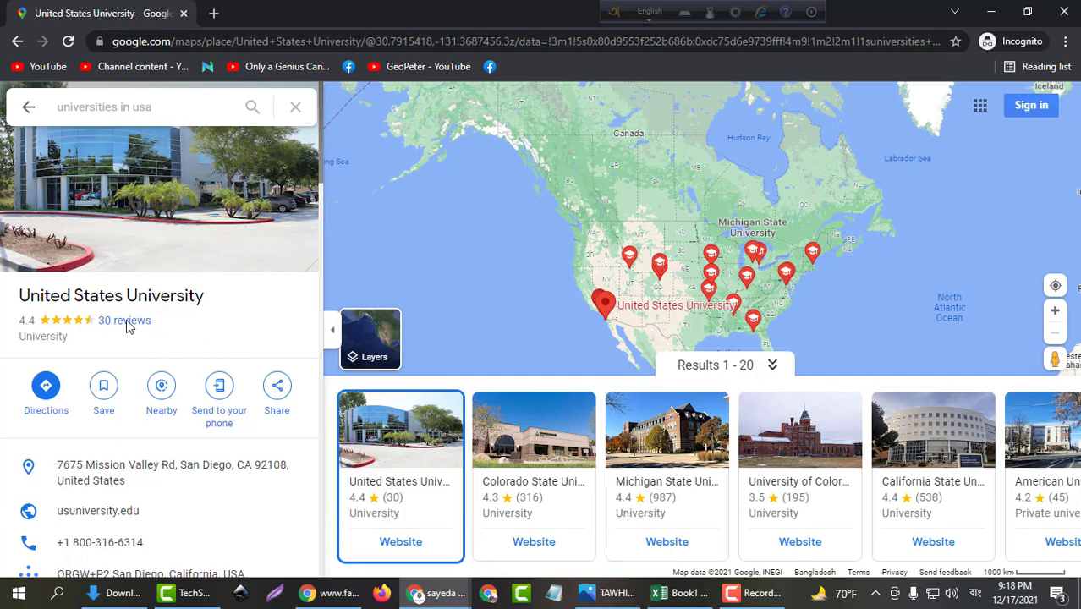
Step: Switch to the Book1 workbook in Excel to check the required columns, and return to the United States University listing
click(707, 596)
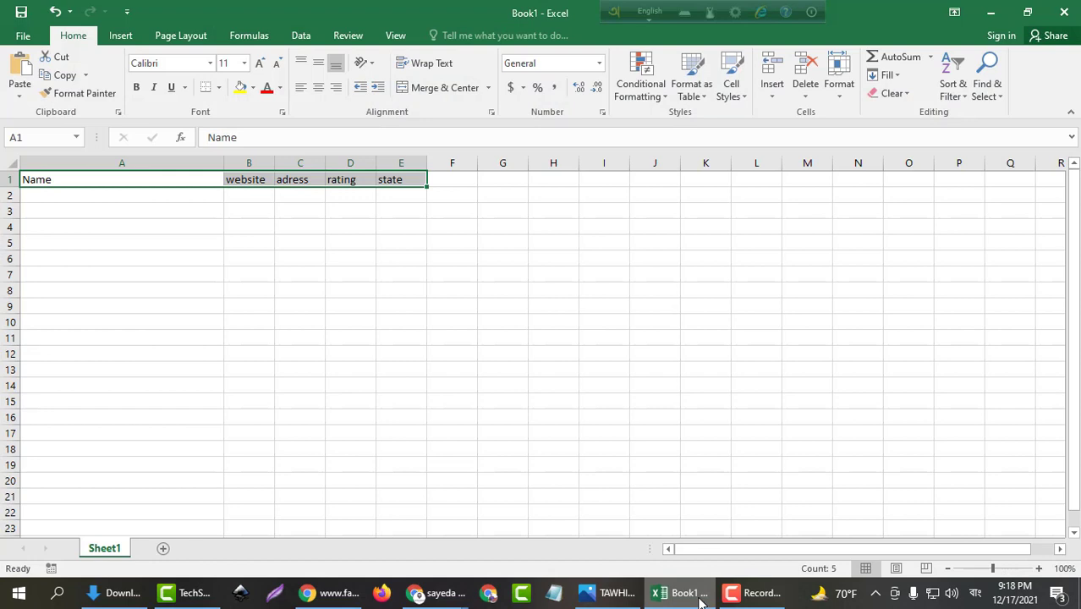
click(560, 384)
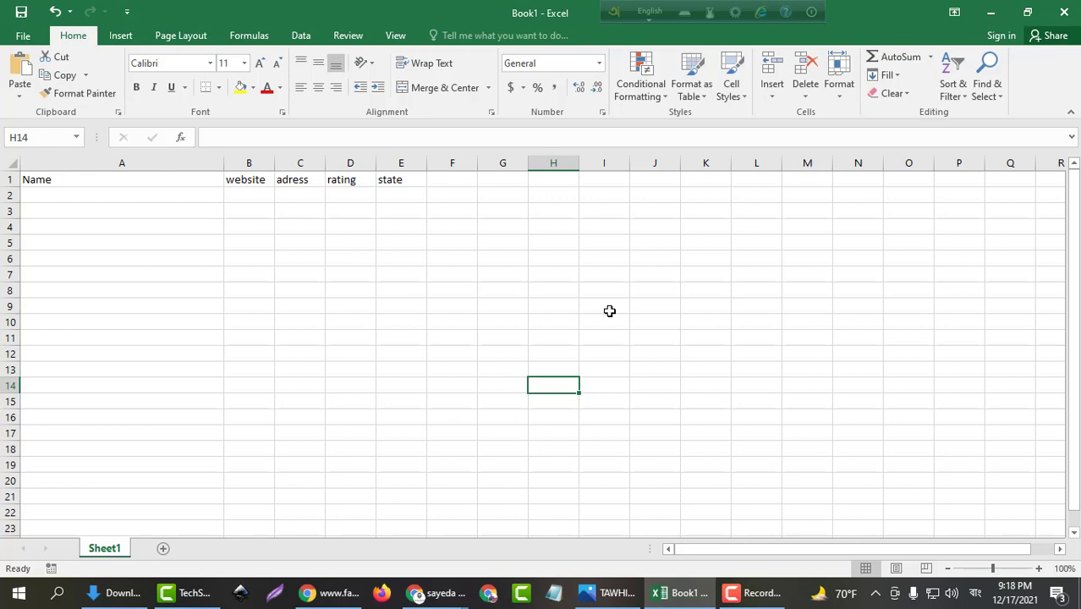
click(990, 12)
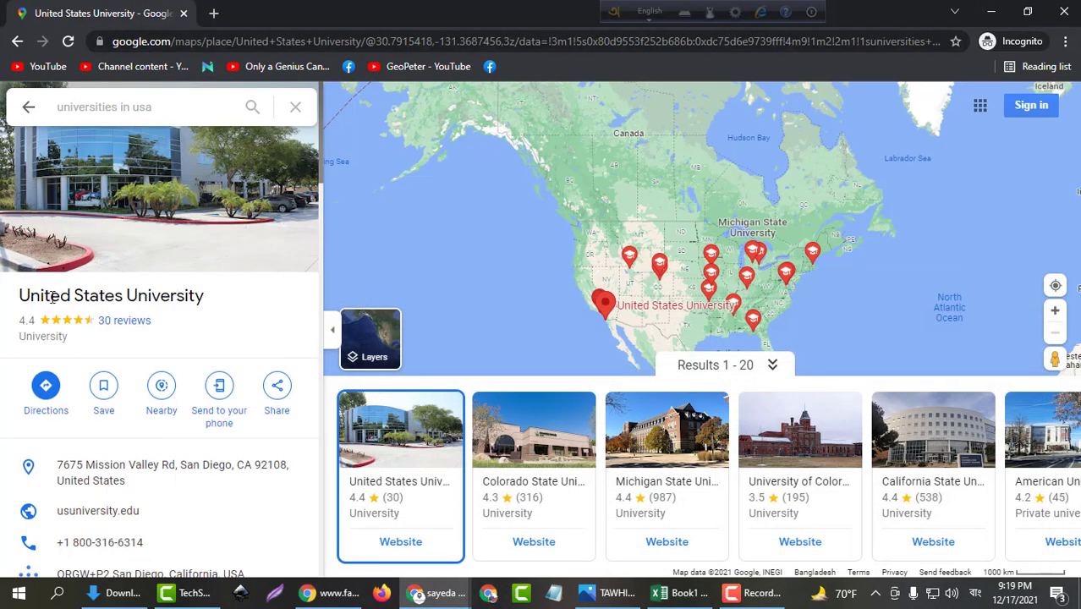
Step: Copy the name "United States University" from its Maps listing and paste it into cell A2 of the Excel sheet
drag(25, 293, 203, 297)
right_click(196, 297)
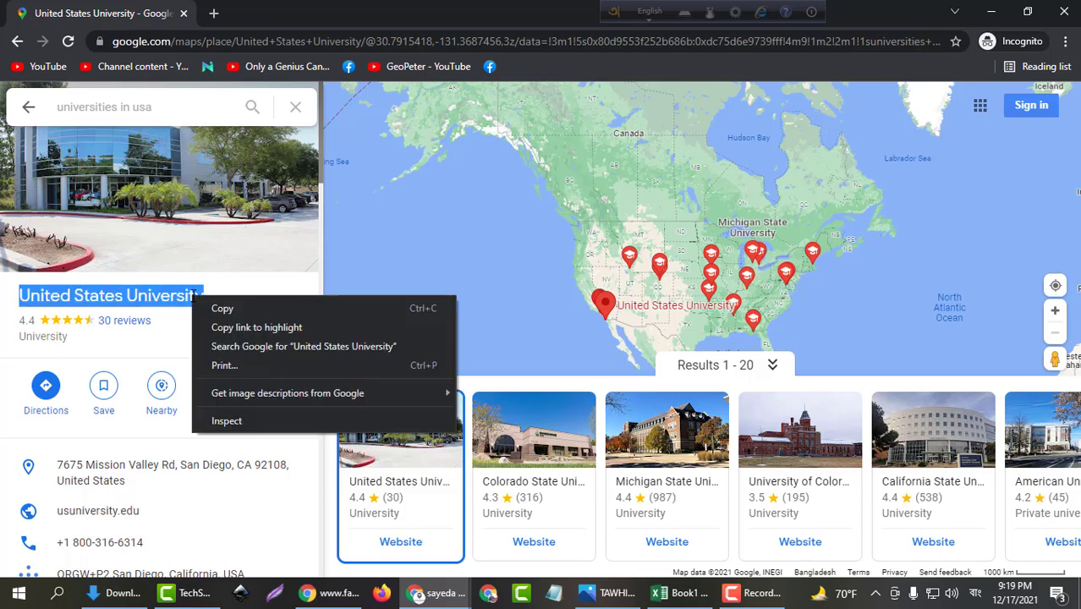
click(222, 309)
click(681, 592)
click(93, 191)
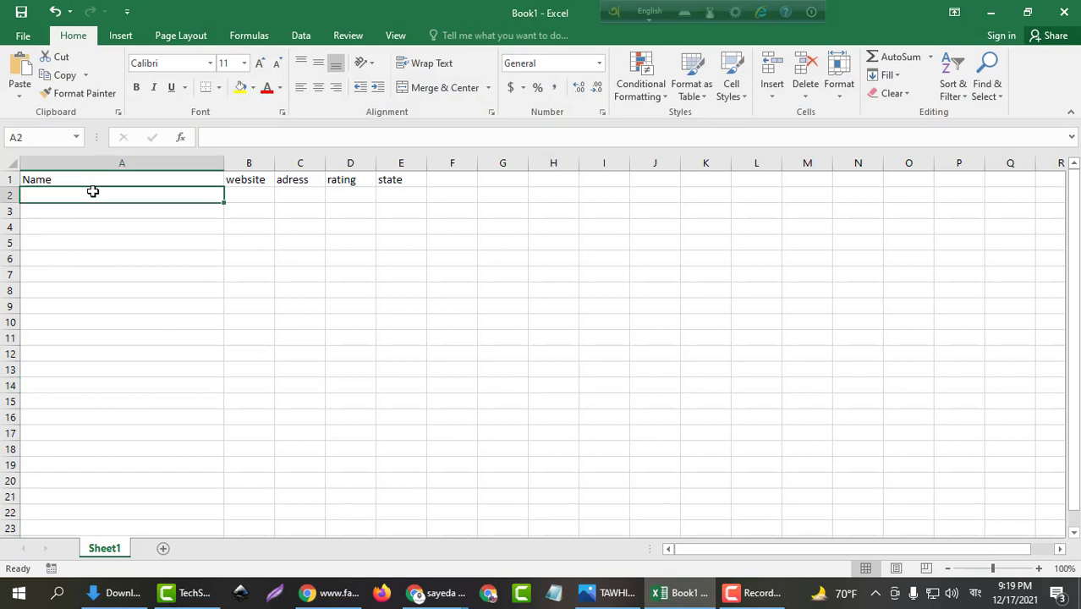
key(ctrl+v)
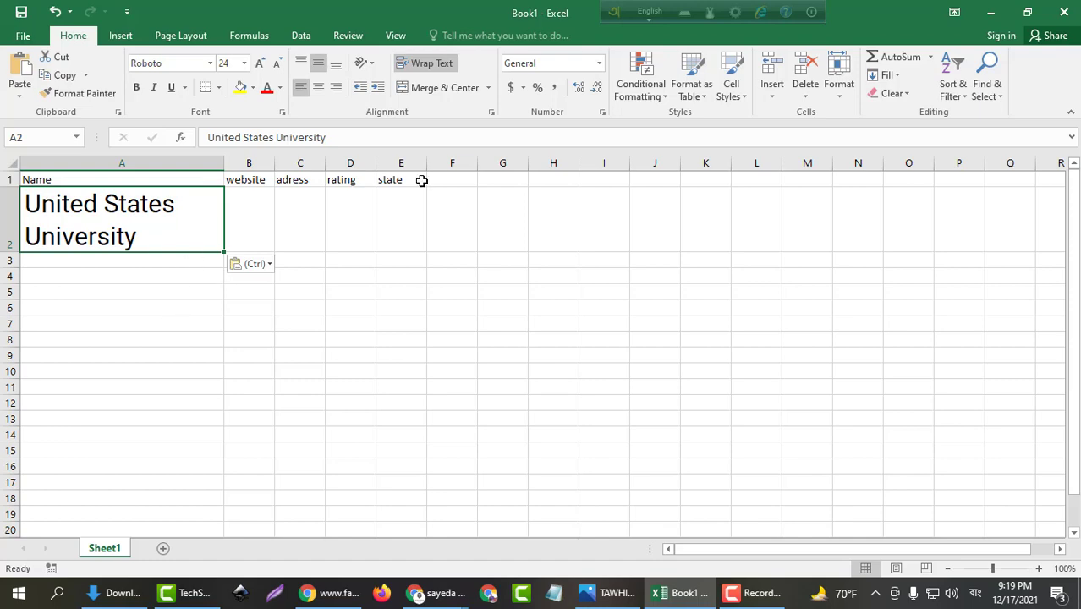
click(991, 12)
click(992, 13)
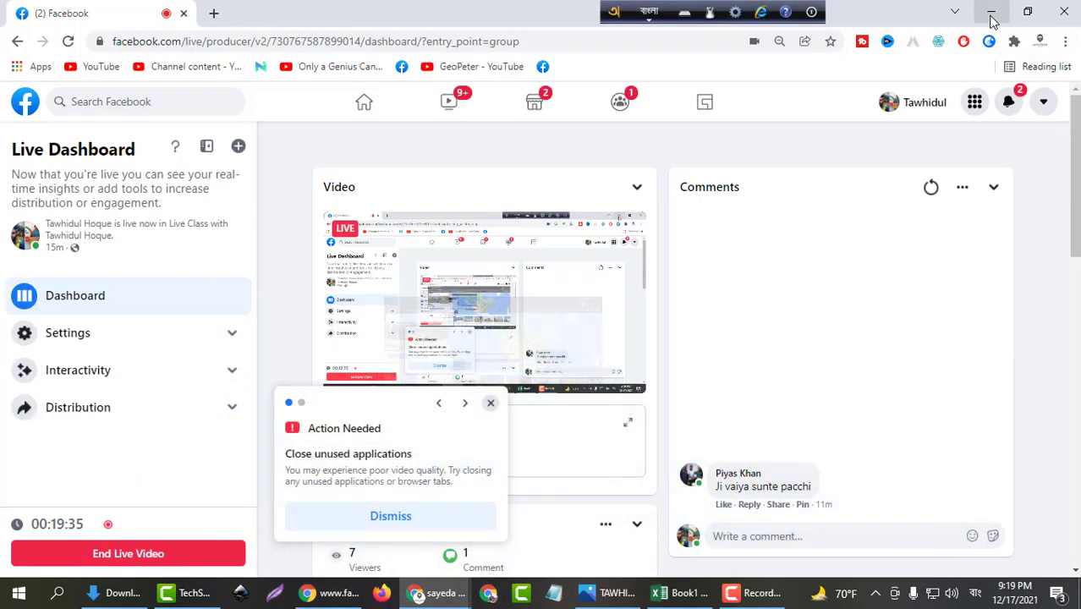
click(439, 591)
click(520, 529)
key(ctrl+c)
key(alt+Tab)
key(ctrl+v)
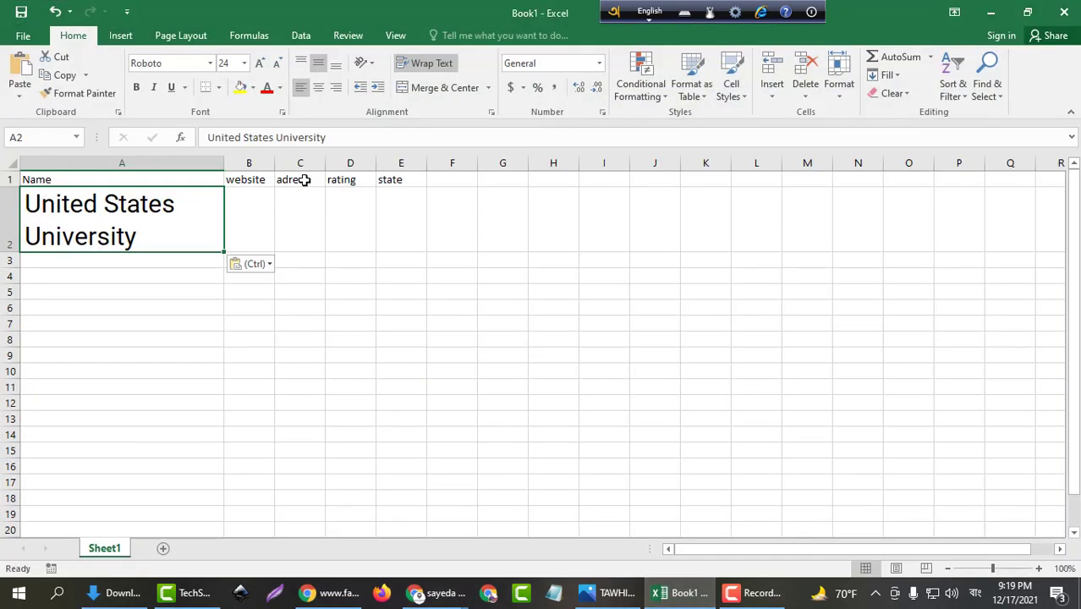
Step: Copy the 4.4 rating with "30 reviews" from the United States University Maps listing into cell D2 of the Excel sheet
click(350, 163)
click(990, 12)
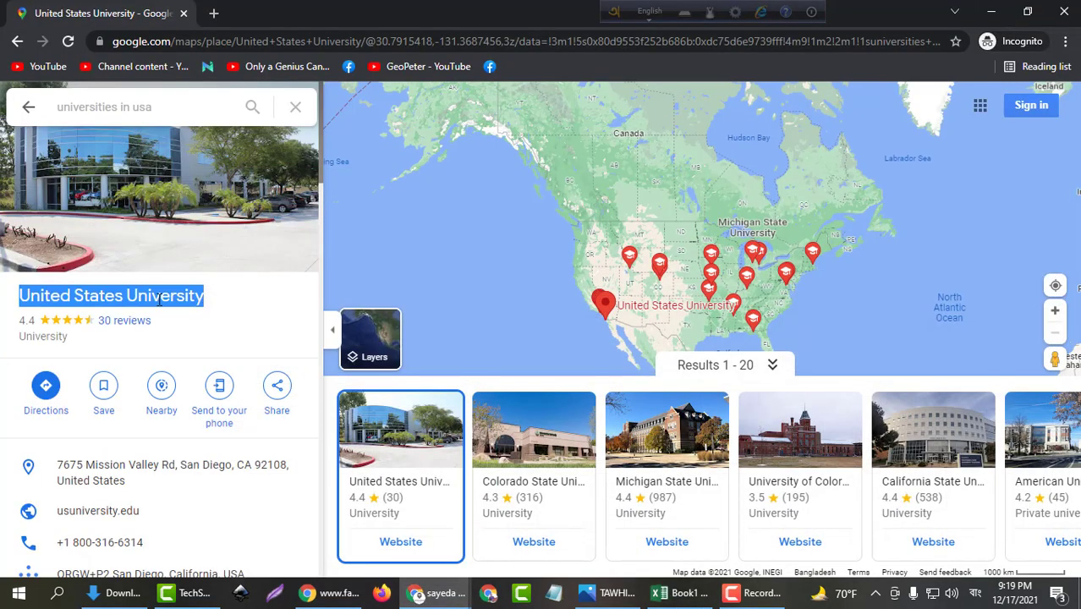
drag(15, 327, 163, 326)
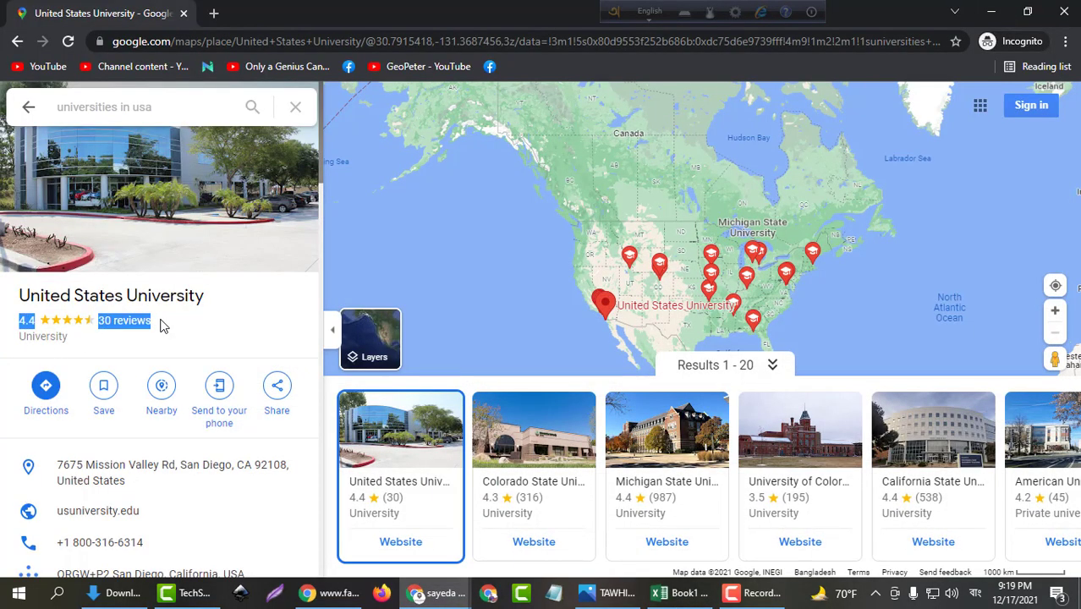
click(698, 597)
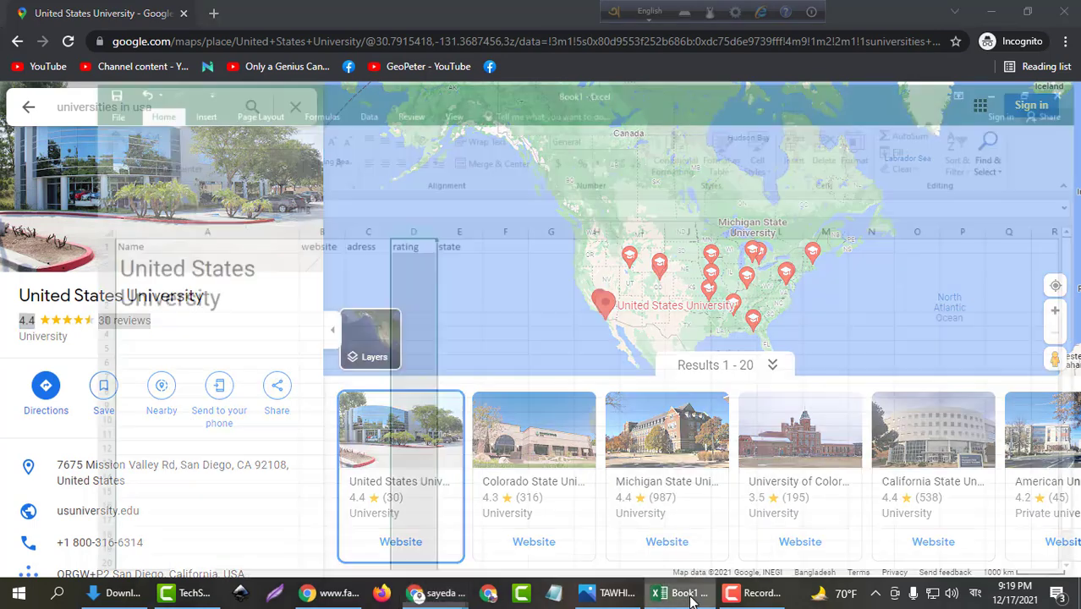
click(335, 247)
double_click(348, 225)
key(ctrl+v)
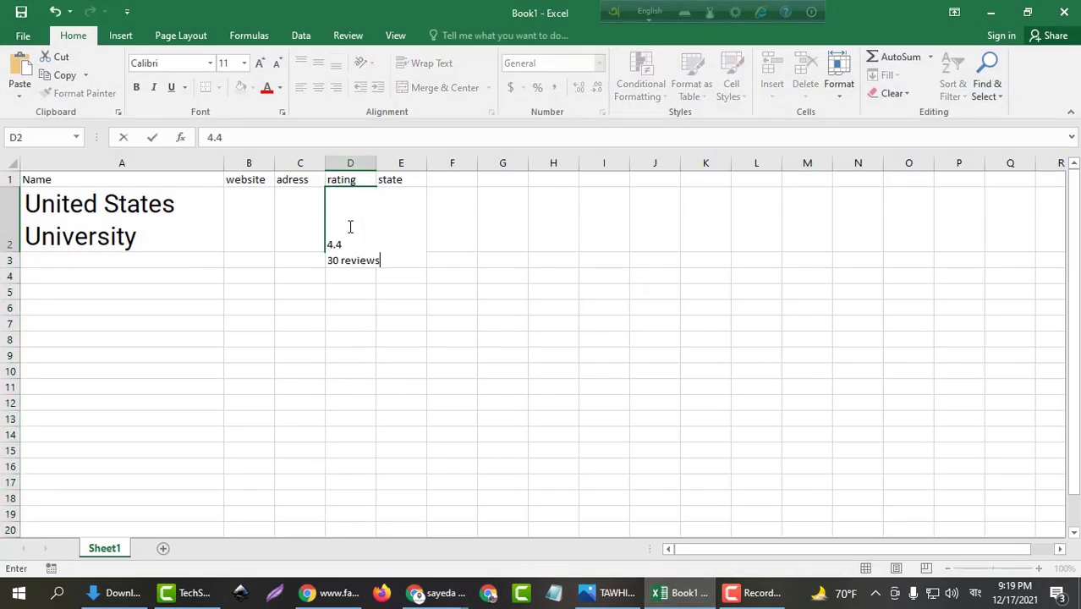
click(328, 288)
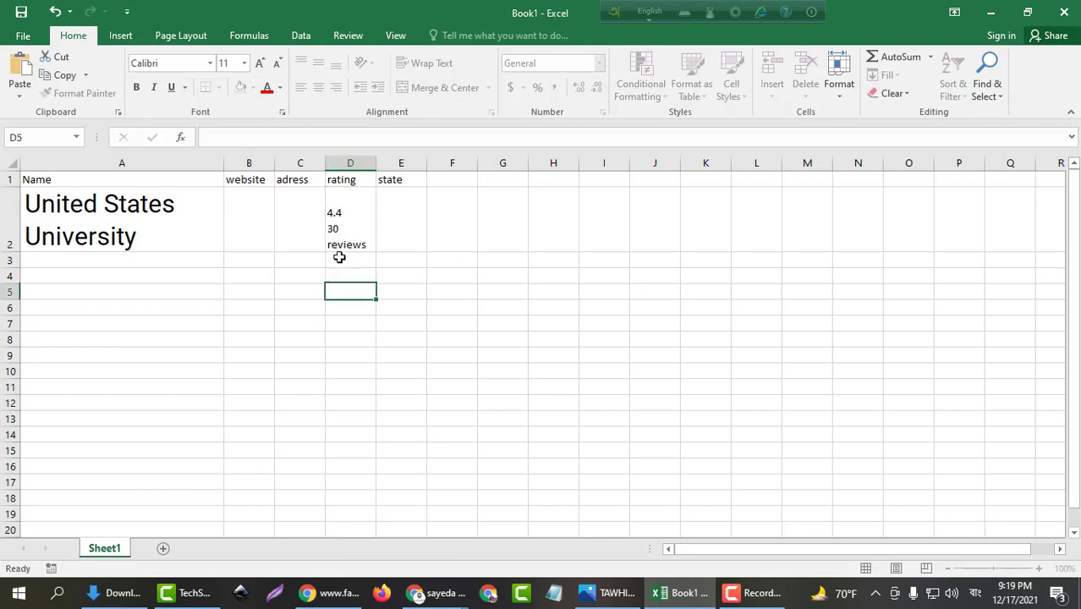
Step: Widen column D and rewrite the rating in cell D2 on one line as "4.4 (30 reviews)"
click(346, 237)
drag(377, 171, 436, 161)
double_click(358, 227)
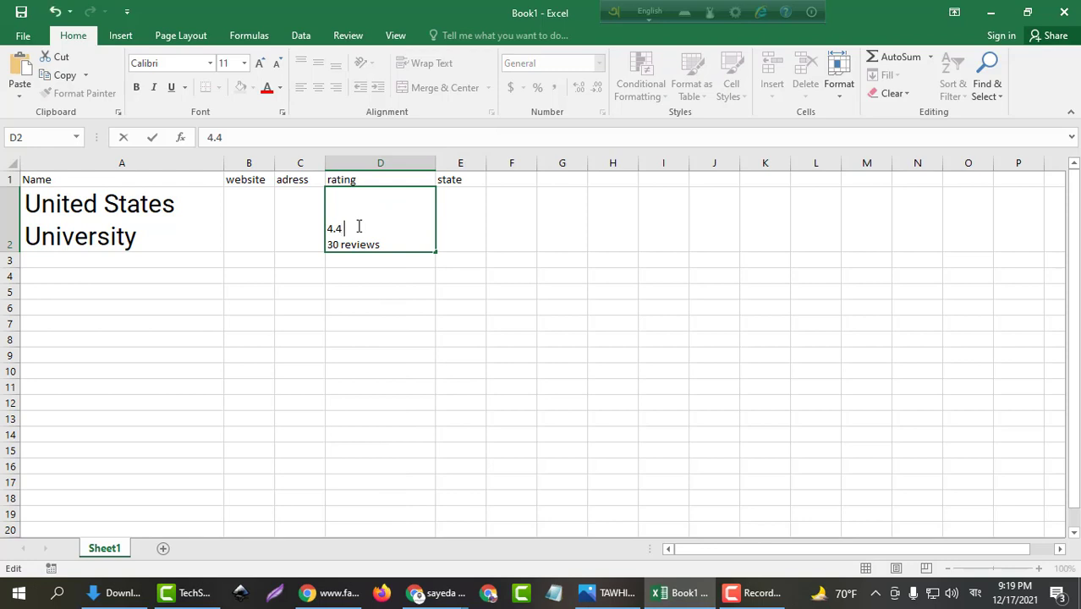
text(()
key(Delete)
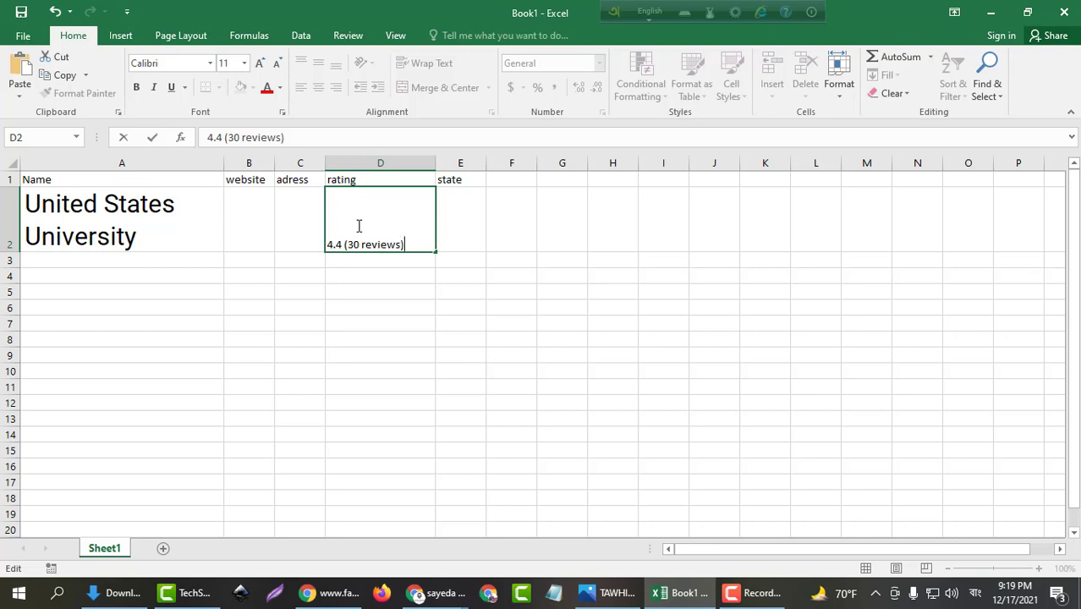
click(392, 276)
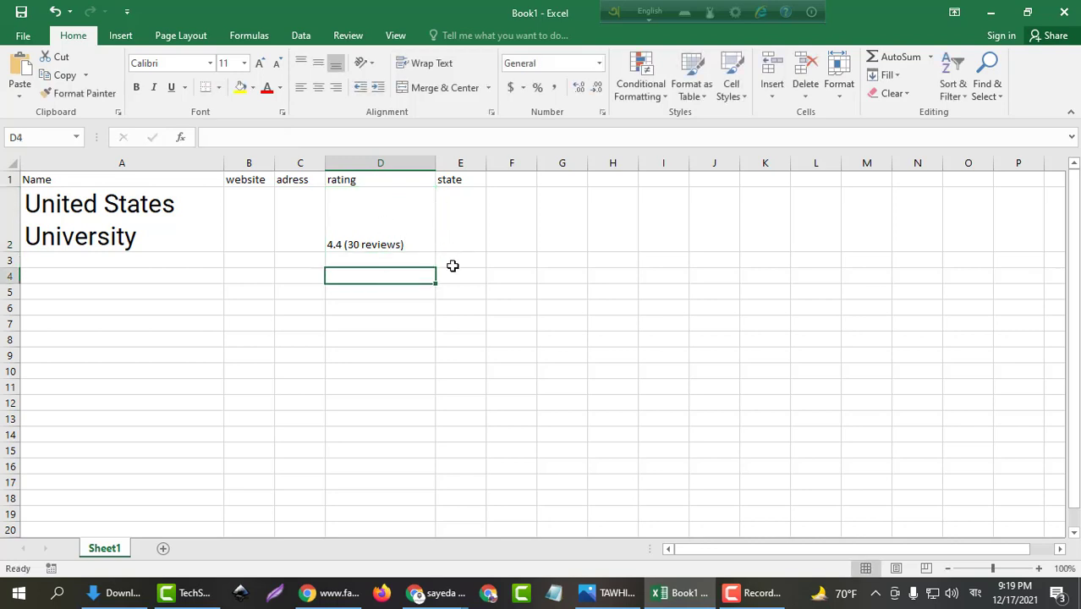
Step: Enter "4.7 (500)" as a sample rating in cell D3
click(388, 259)
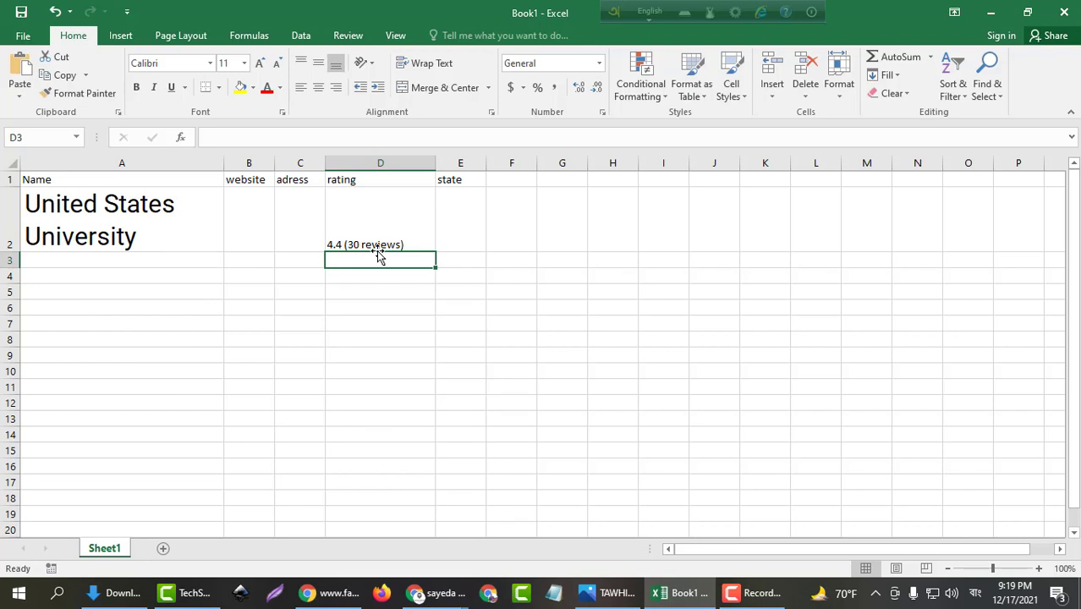
text(4.)
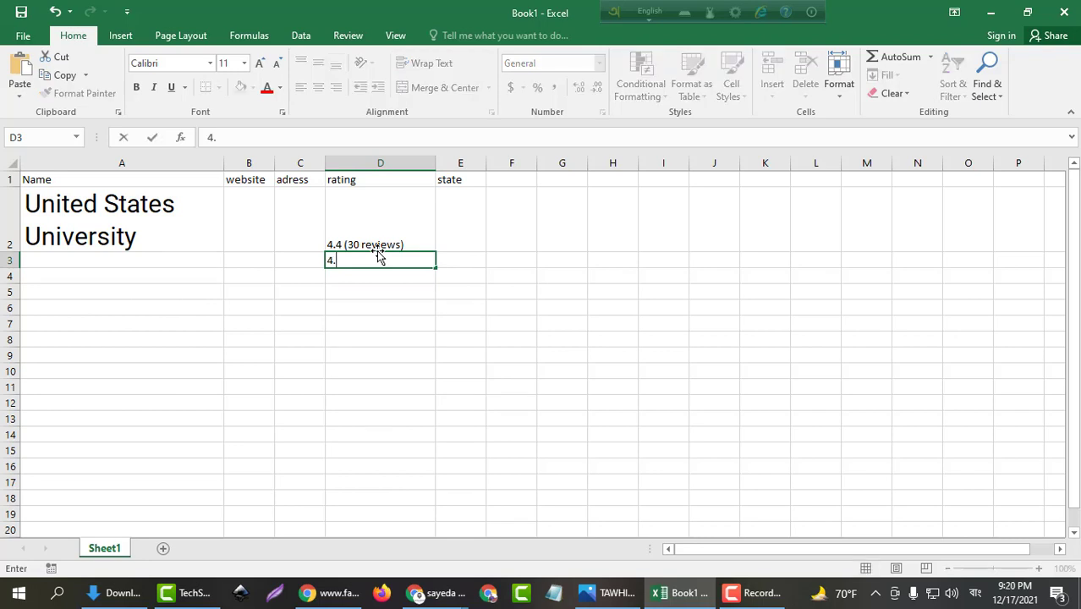
text(7)
text((500))
click(400, 337)
Step: Change the sample rating in cell D3 to "4.3 (500)"
double_click(342, 260)
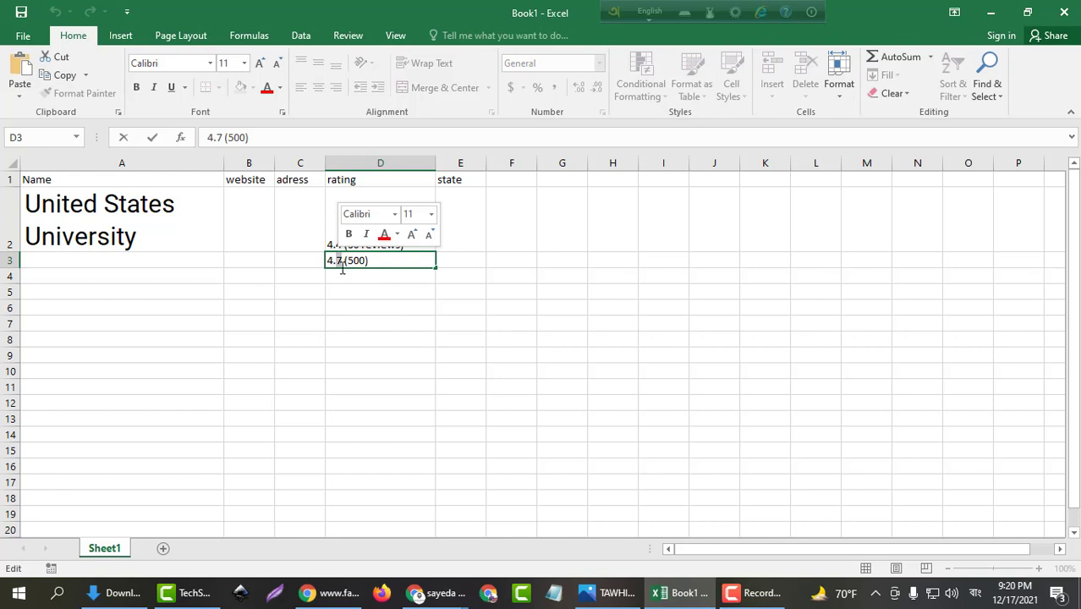
key(BackSpace)
text(3)
key(Return)
click(350, 304)
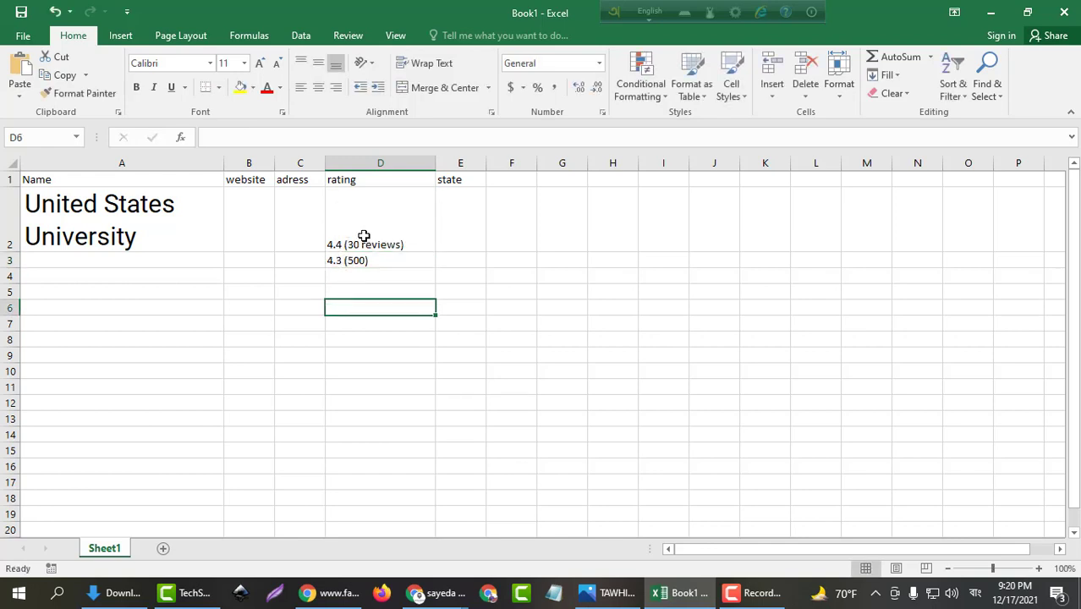
Step: Compare the rating and review count in cell D2 with the sample entry in cell D3
click(387, 245)
click(370, 260)
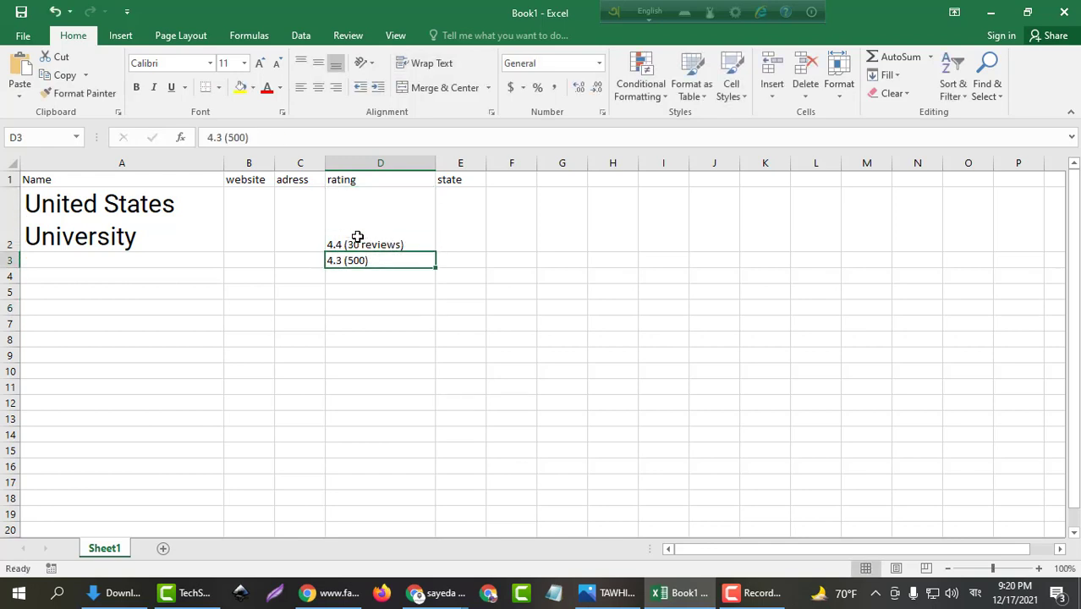
click(356, 238)
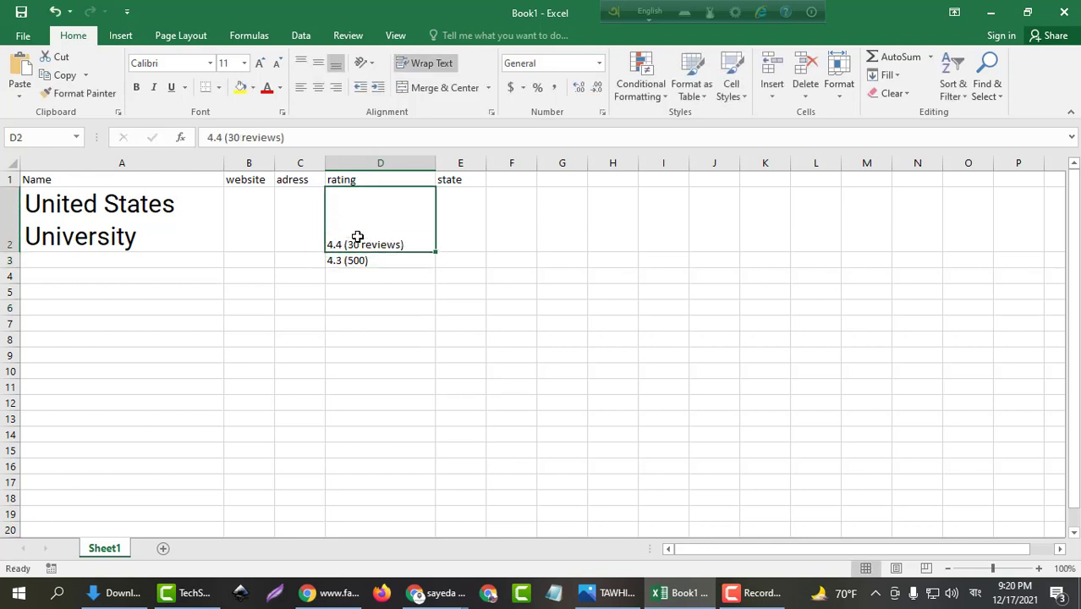
click(398, 260)
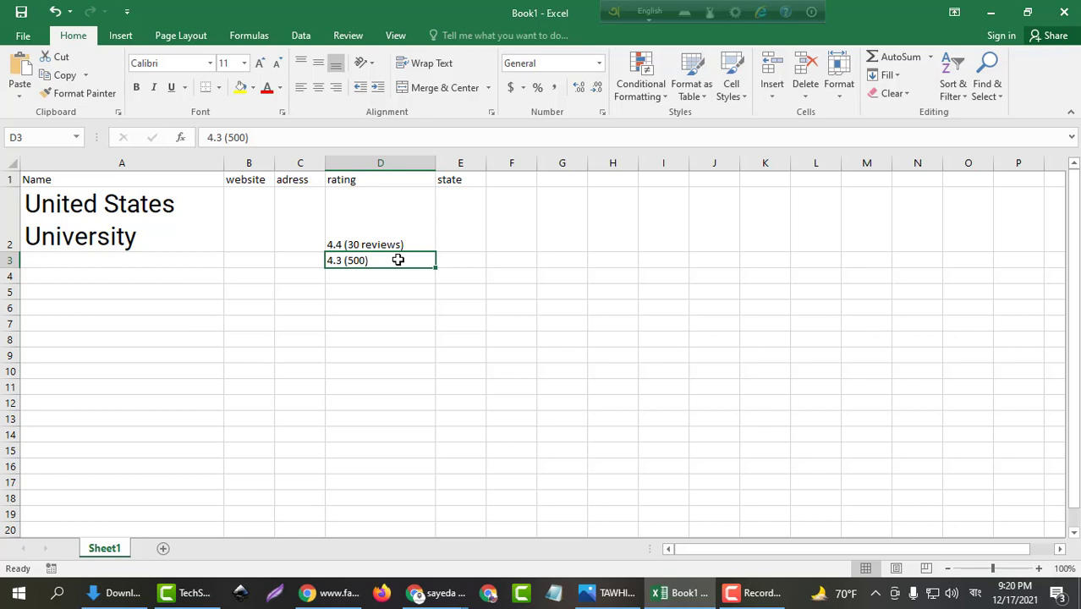
click(371, 247)
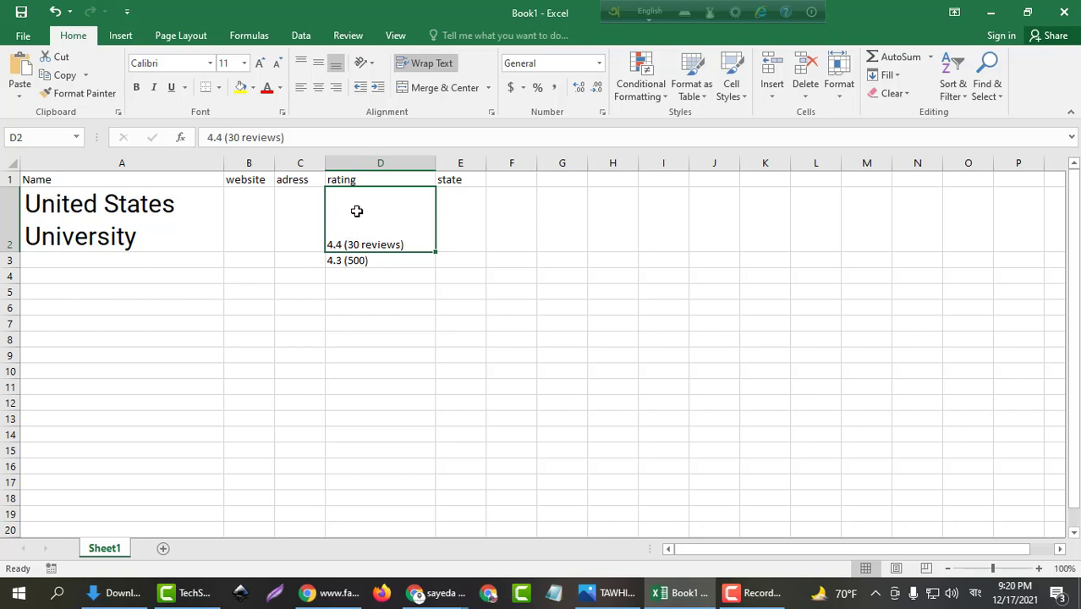
double_click(394, 239)
drag(408, 242, 328, 244)
click(373, 261)
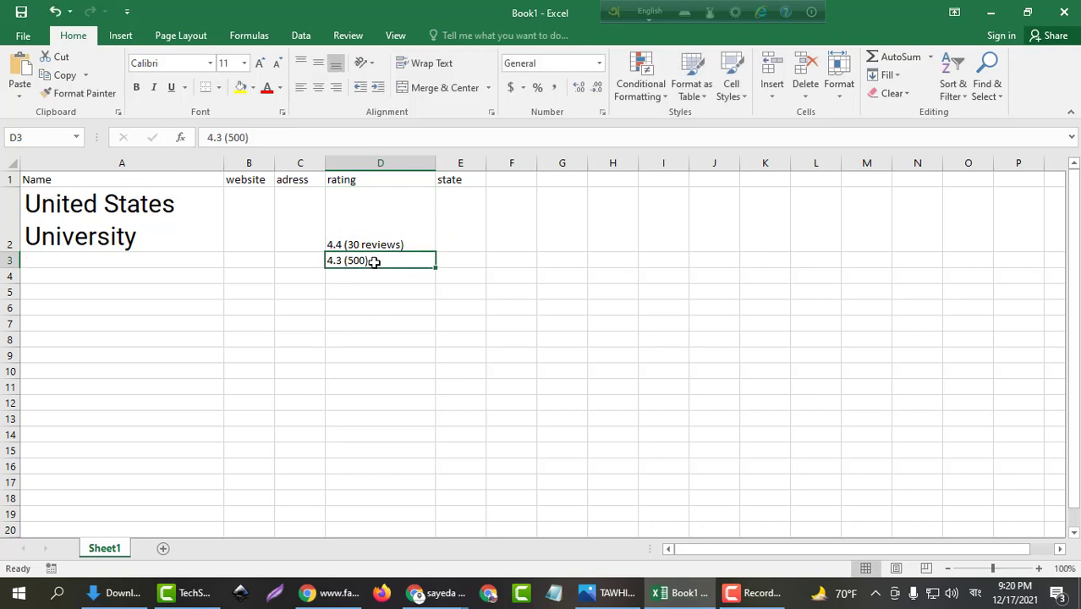
double_click(367, 260)
drag(362, 260, 353, 260)
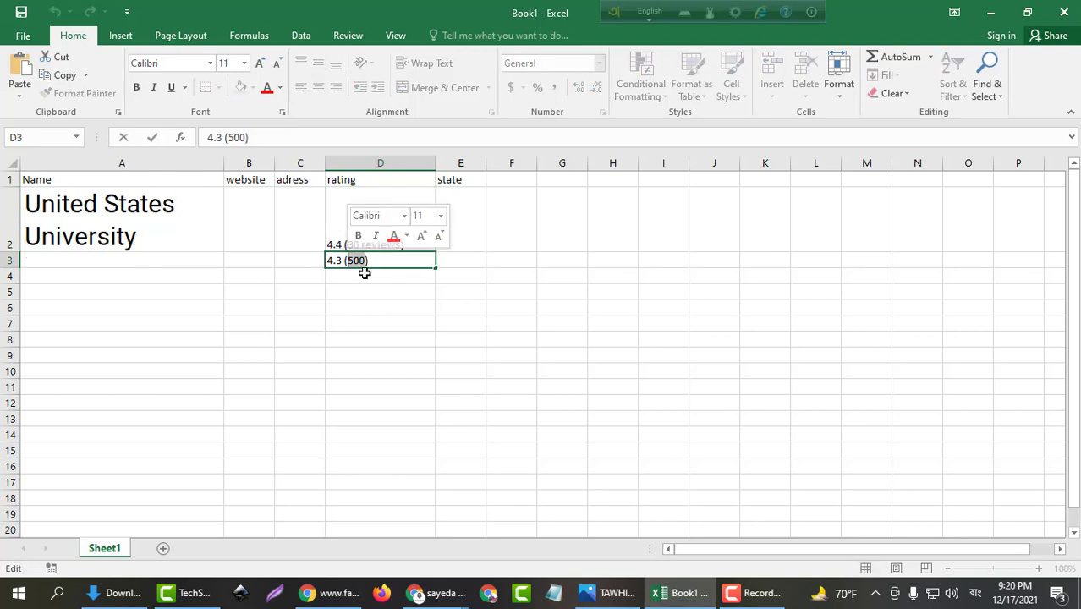
click(365, 273)
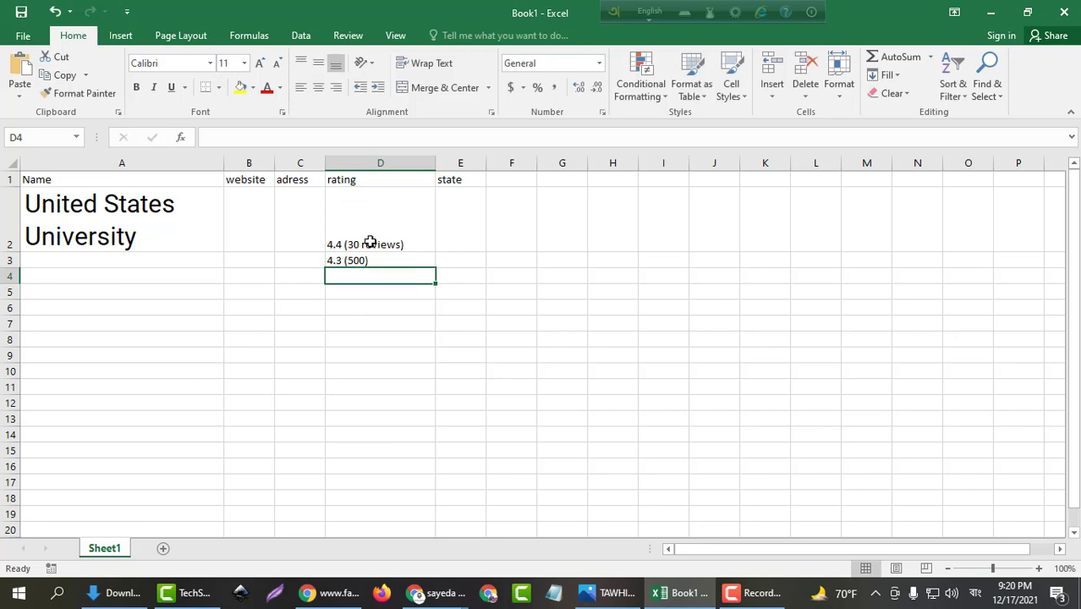
click(362, 244)
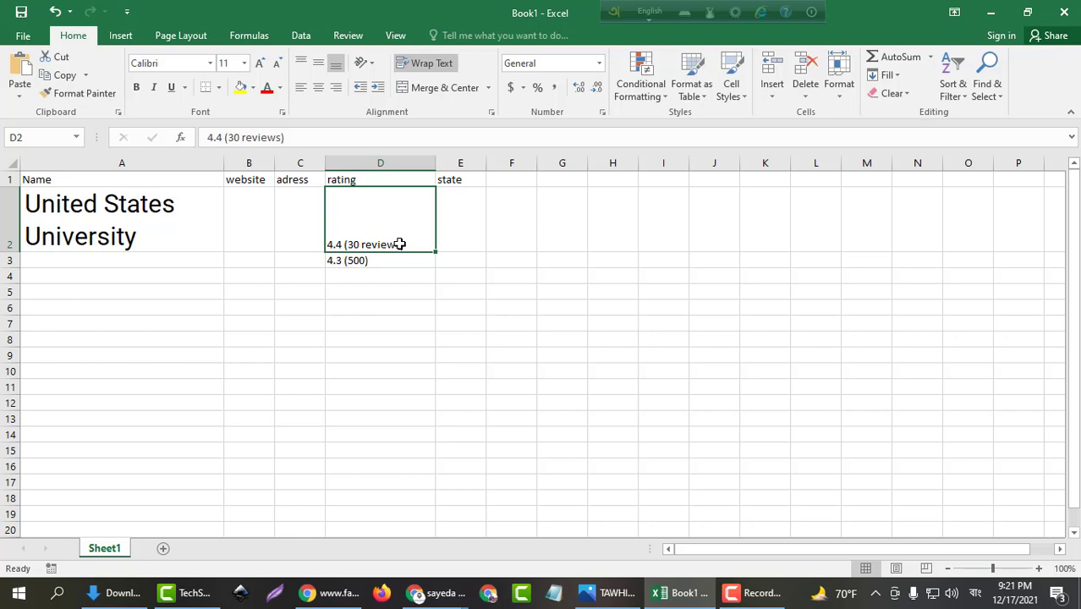
click(398, 257)
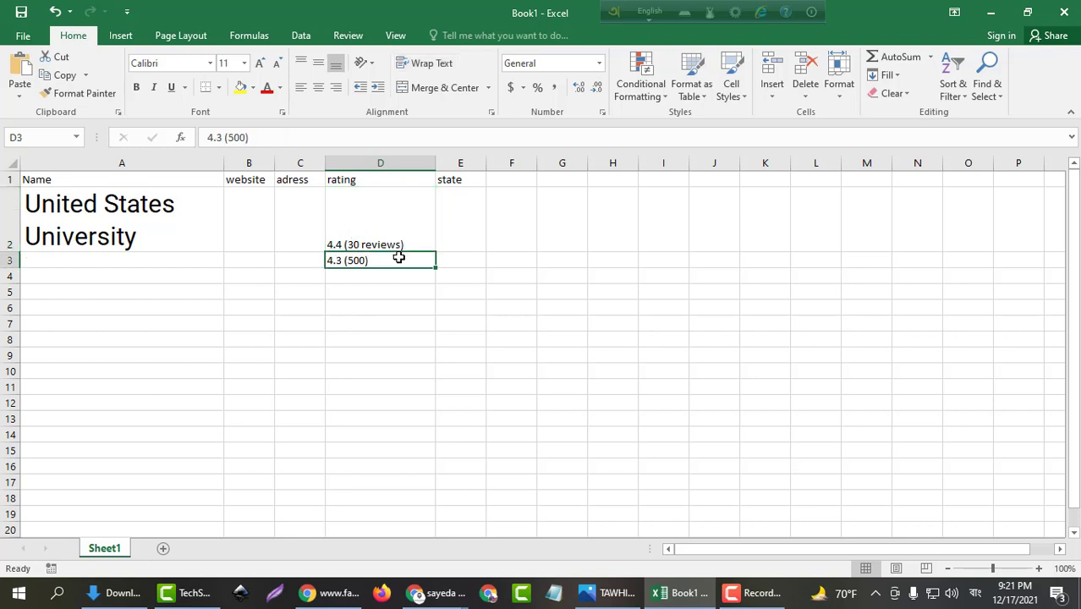
click(381, 279)
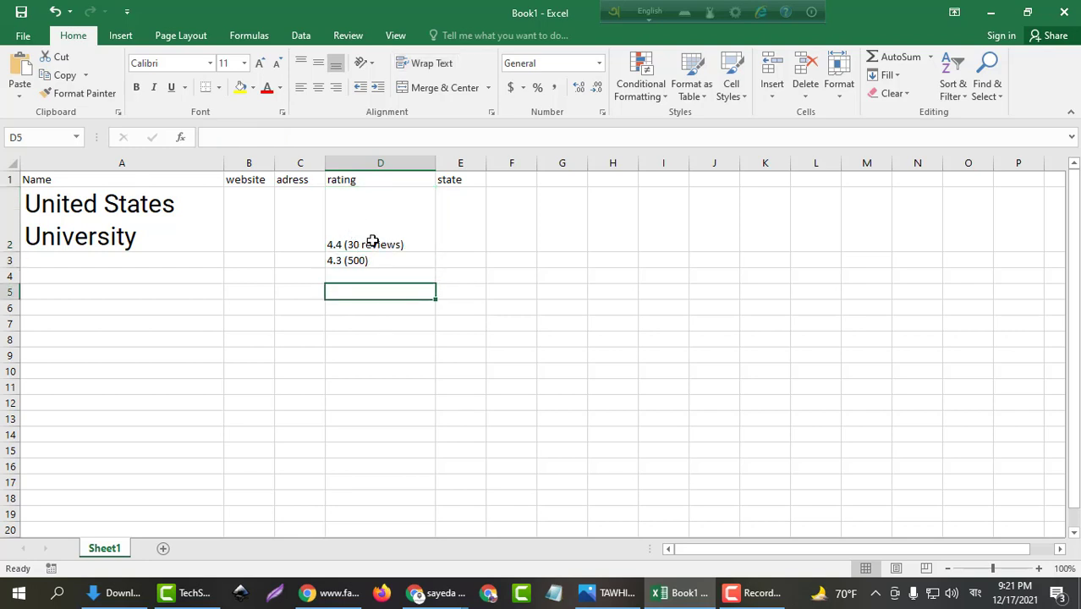
Step: Clear the sample rating from cell D3
click(387, 244)
click(384, 261)
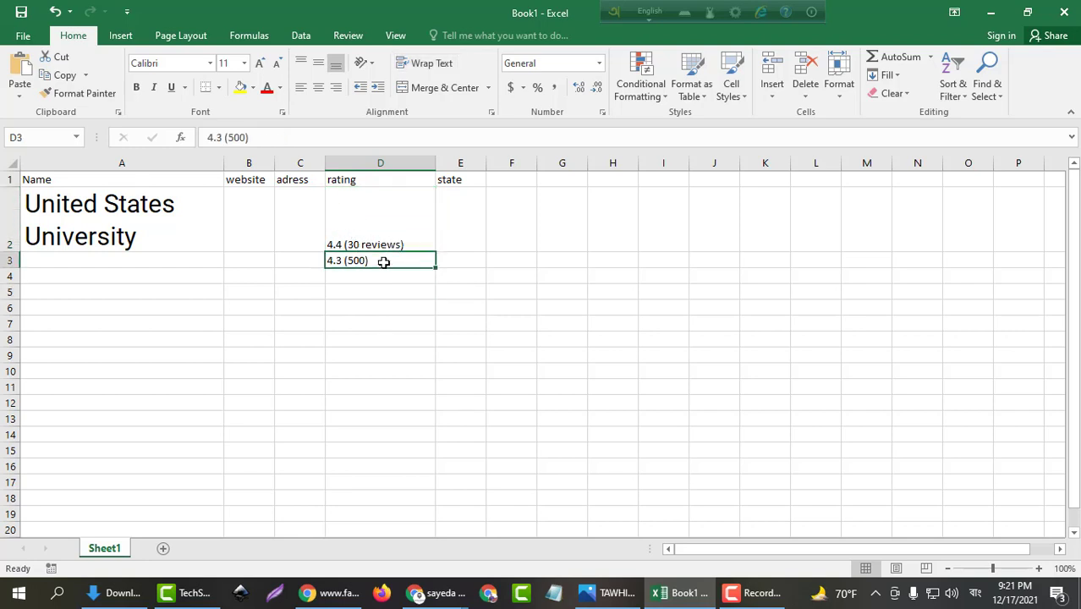
key(Delete)
Step: Copy the address from the United States University listing in Google Maps into cell C2 of the Excel sheet and widen column C to fit
mouse_move(431, 598)
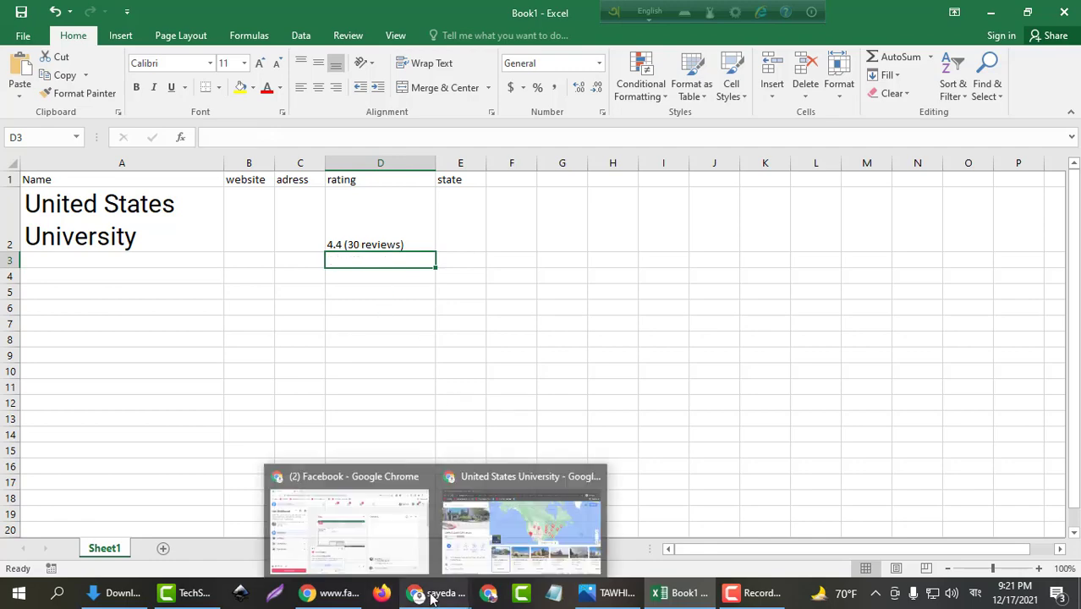
click(514, 530)
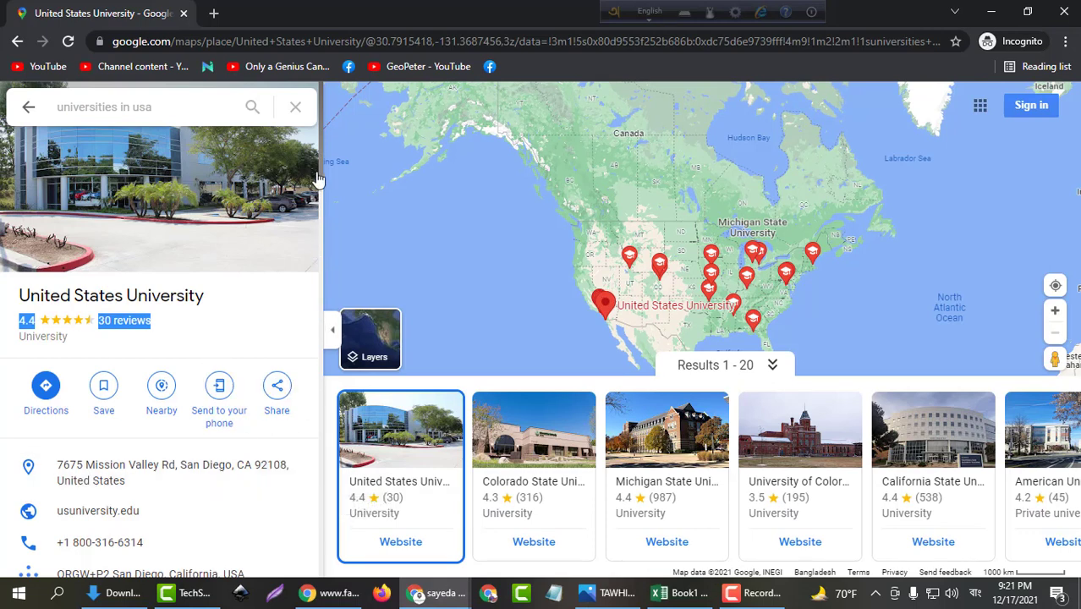
scroll(319, 169, down, 2)
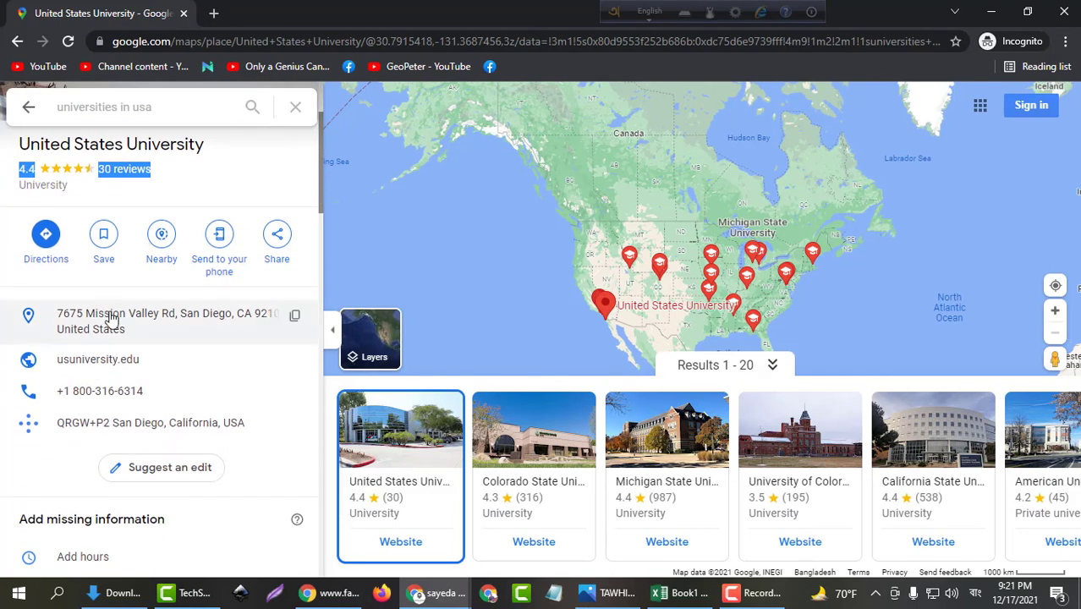
click(294, 318)
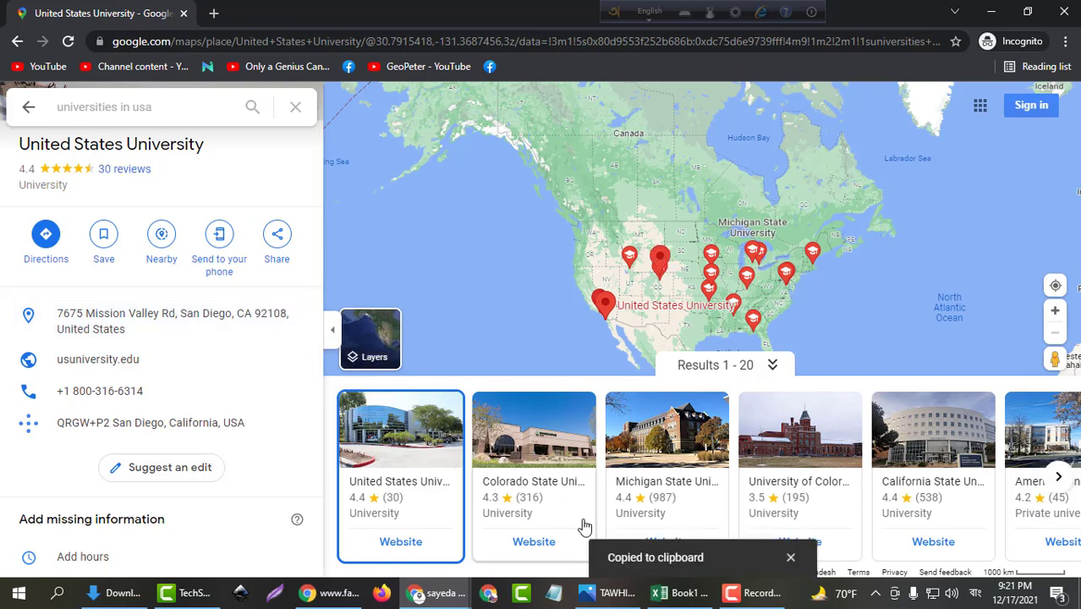
click(682, 593)
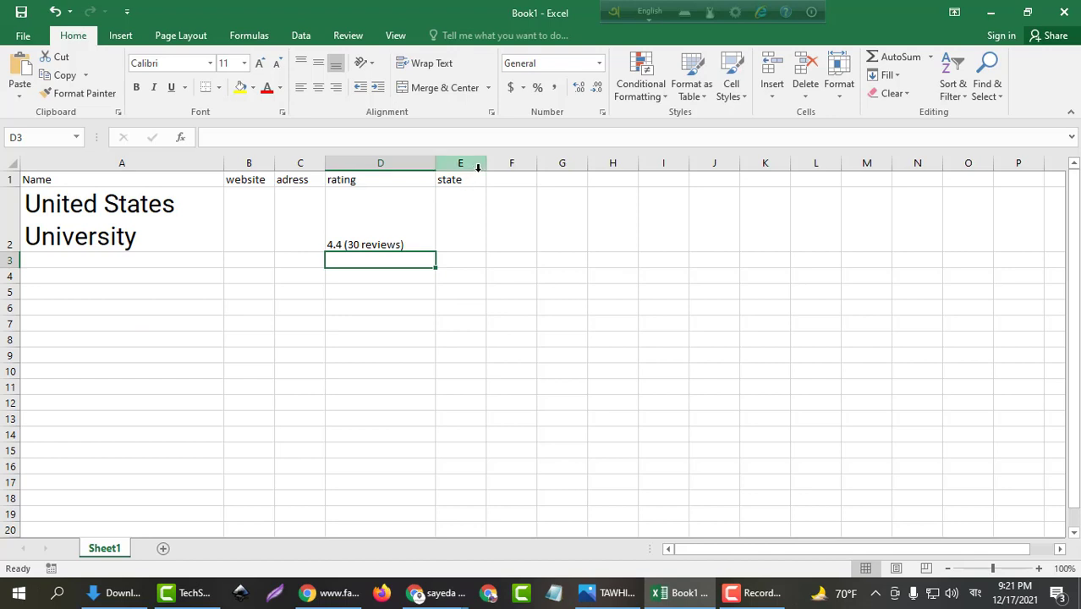
click(291, 215)
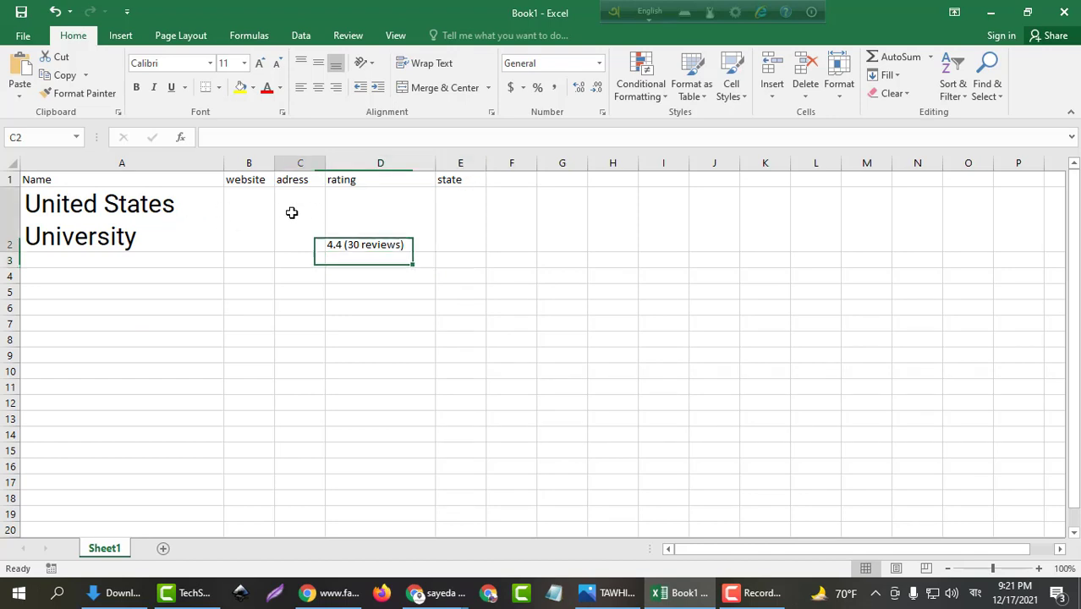
click(19, 72)
drag(325, 163, 656, 172)
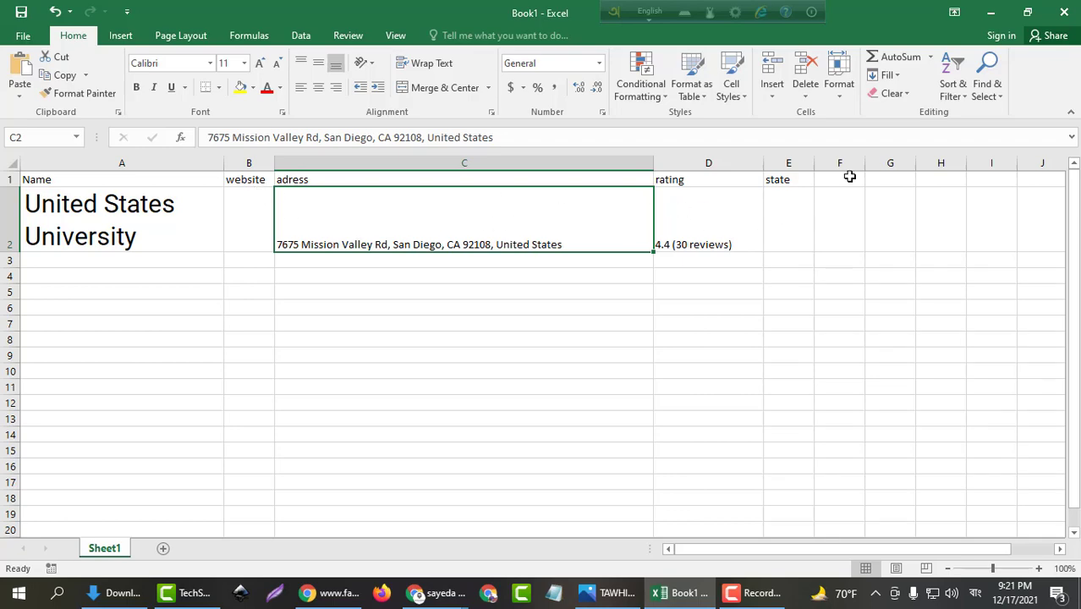
Step: Copy the website link from the university's Google Maps listing into cell B2 of the Excel sheet and widen column B to fit
click(991, 11)
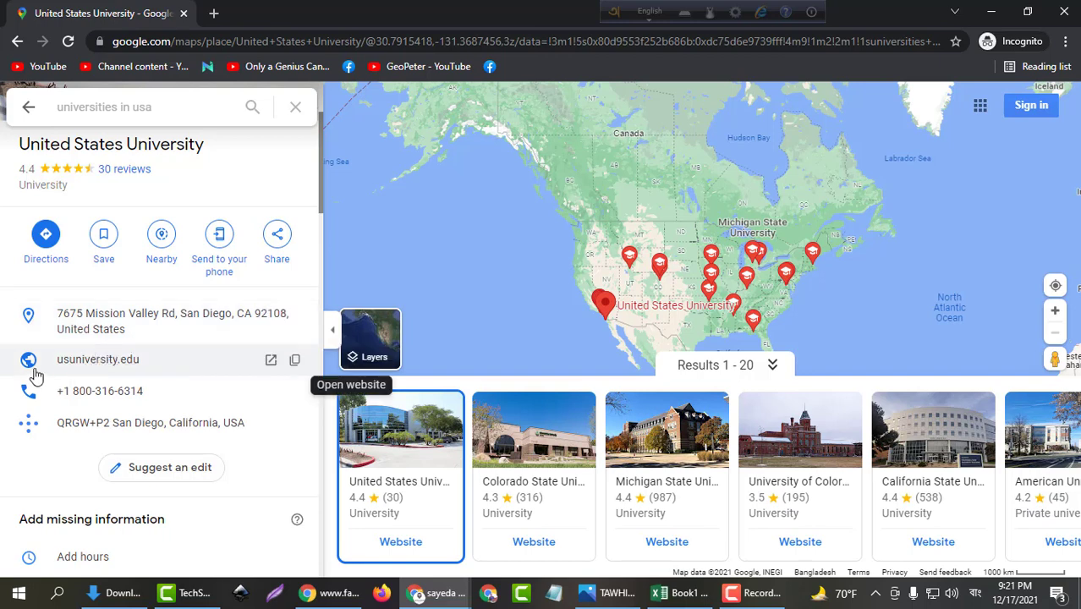
click(294, 365)
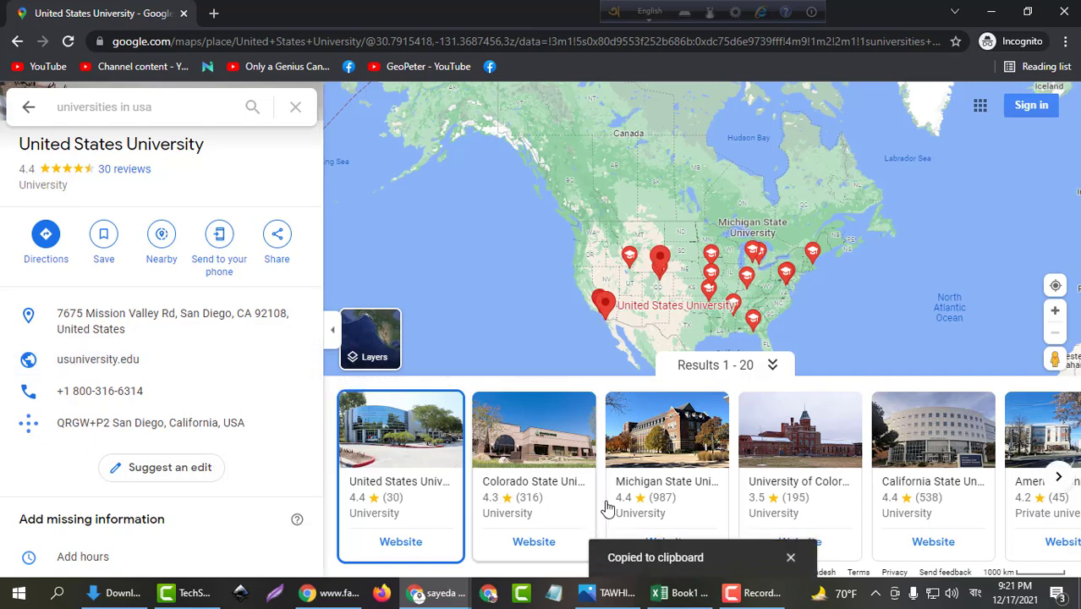
click(677, 593)
click(251, 229)
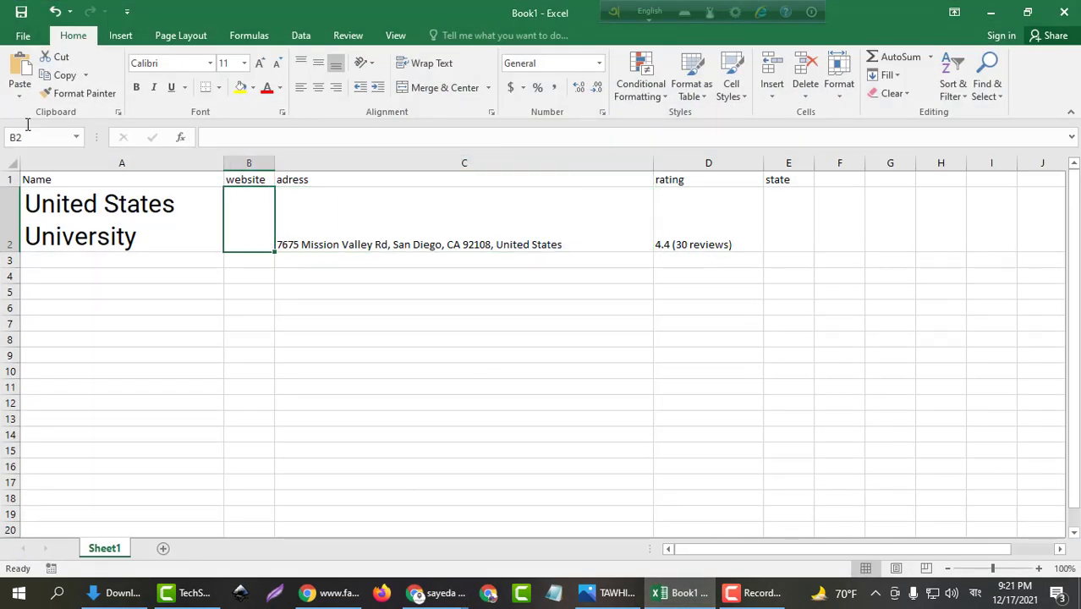
click(19, 74)
drag(275, 165, 409, 166)
click(348, 166)
click(350, 222)
Step: Check the address in cell C2 for the state needed in E2, and review the entries in A2:D2
click(907, 207)
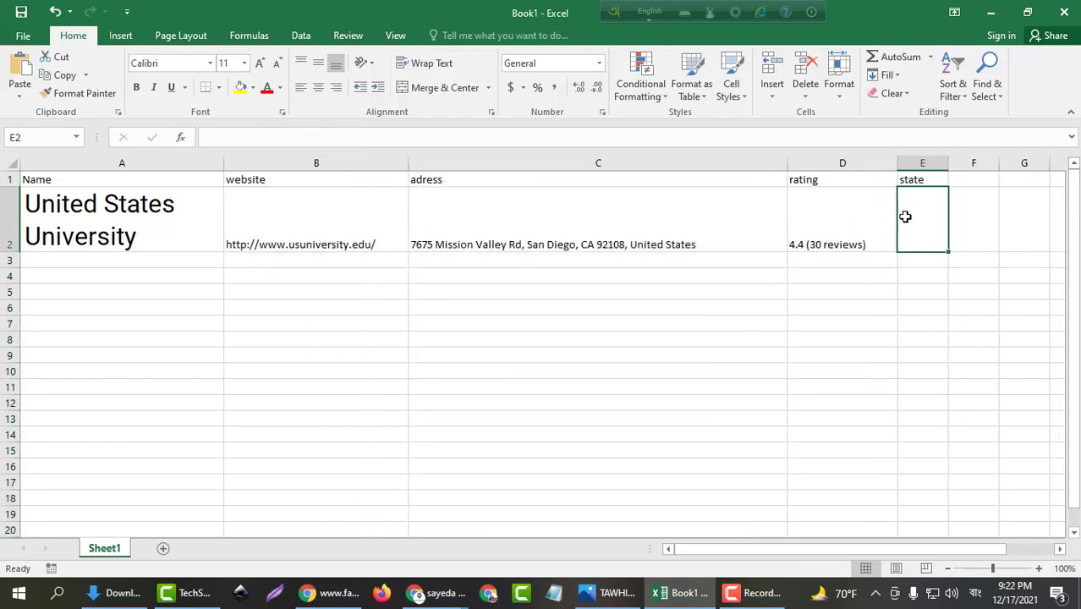
click(540, 243)
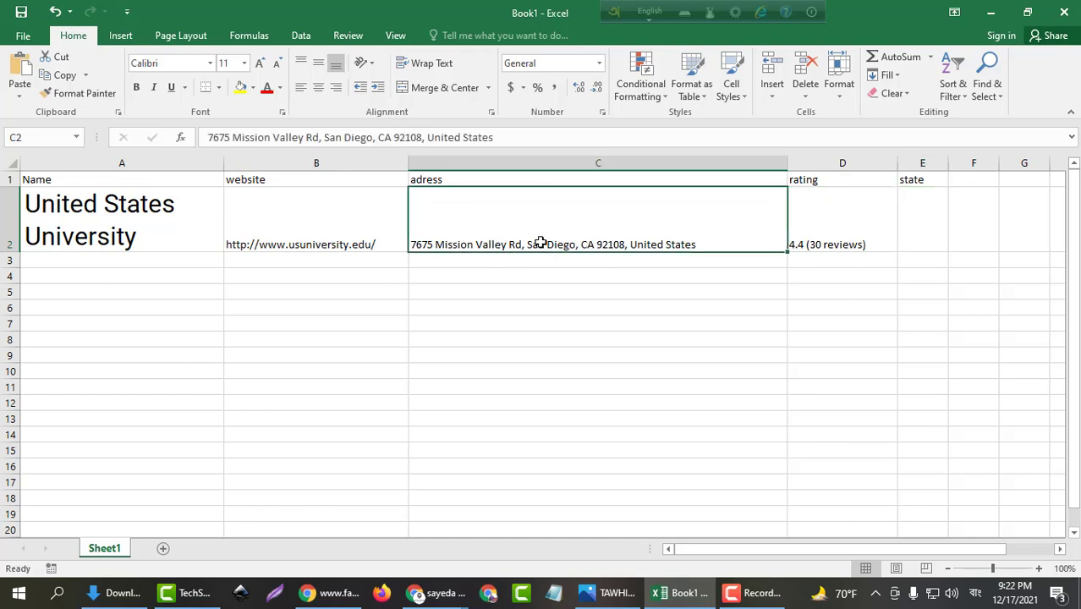
click(915, 207)
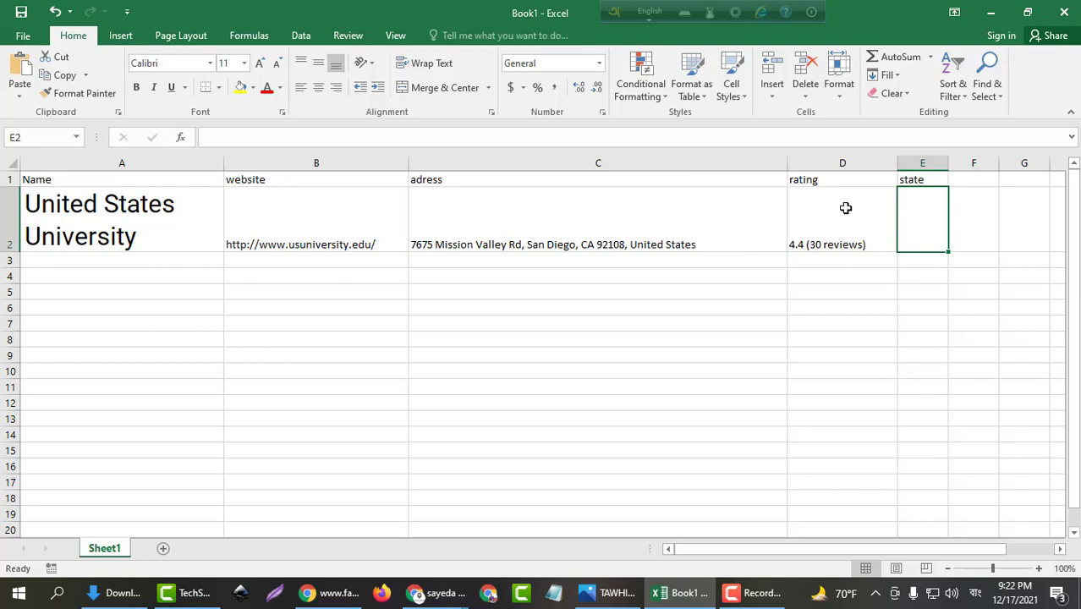
click(536, 230)
drag(207, 213, 869, 183)
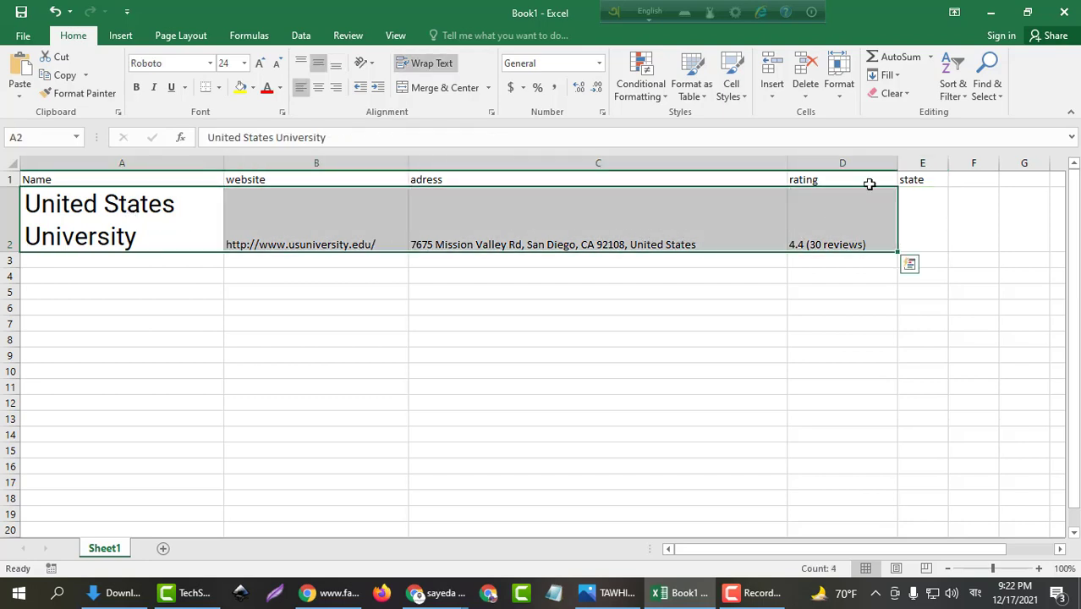
Step: Switch to Google Maps and look through the United States University listing, including its contact details, review summary and reviews
click(991, 11)
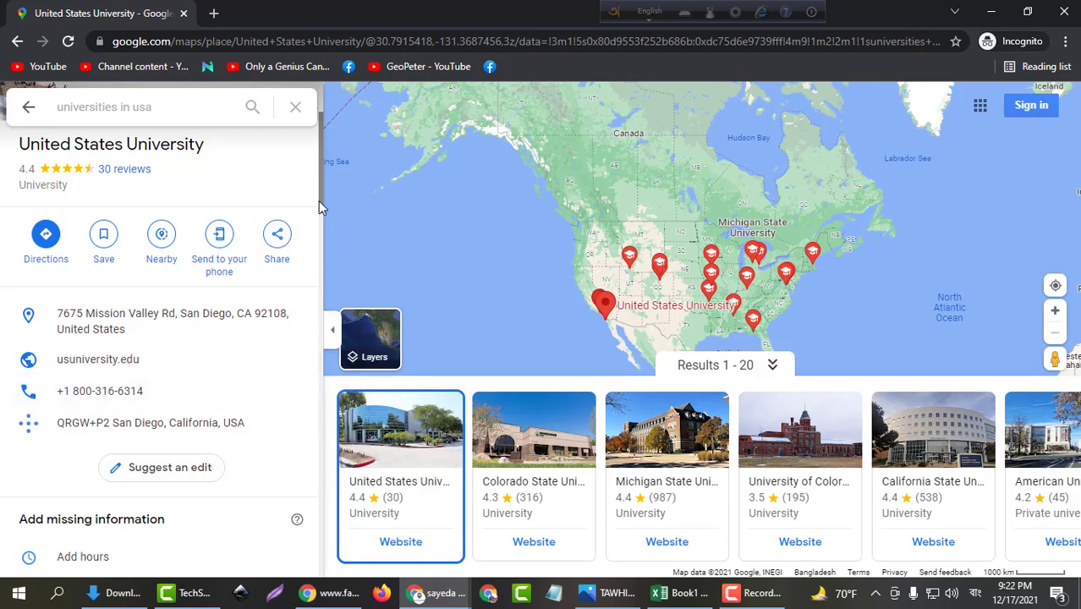
drag(320, 203, 319, 210)
scroll(316, 247, down, 4)
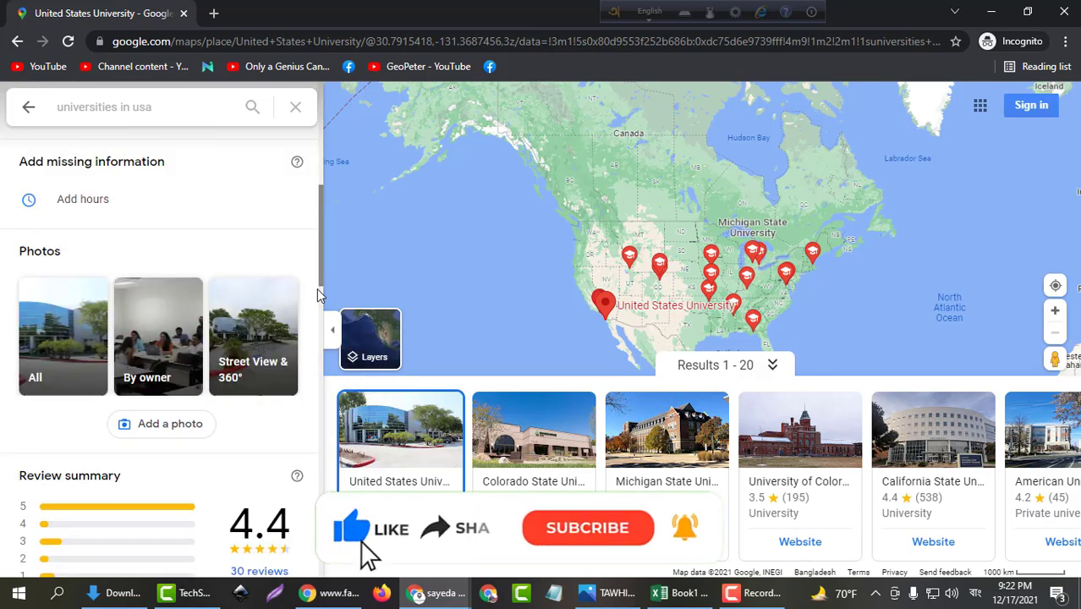
scroll(320, 254, down, 4)
scroll(328, 328, down, 5)
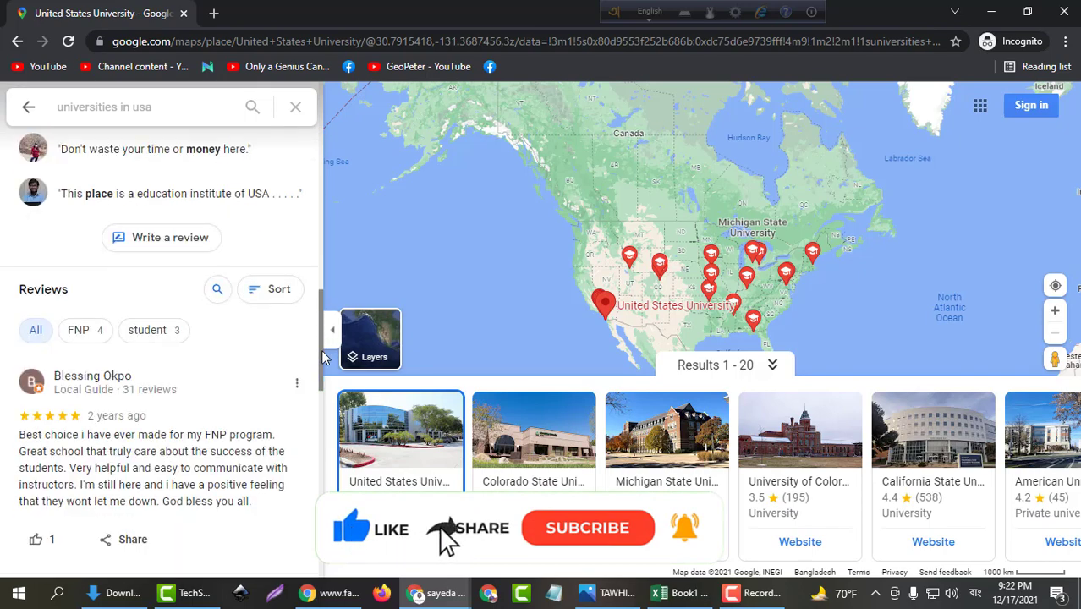
scroll(330, 335, up, 3)
scroll(311, 253, up, 8)
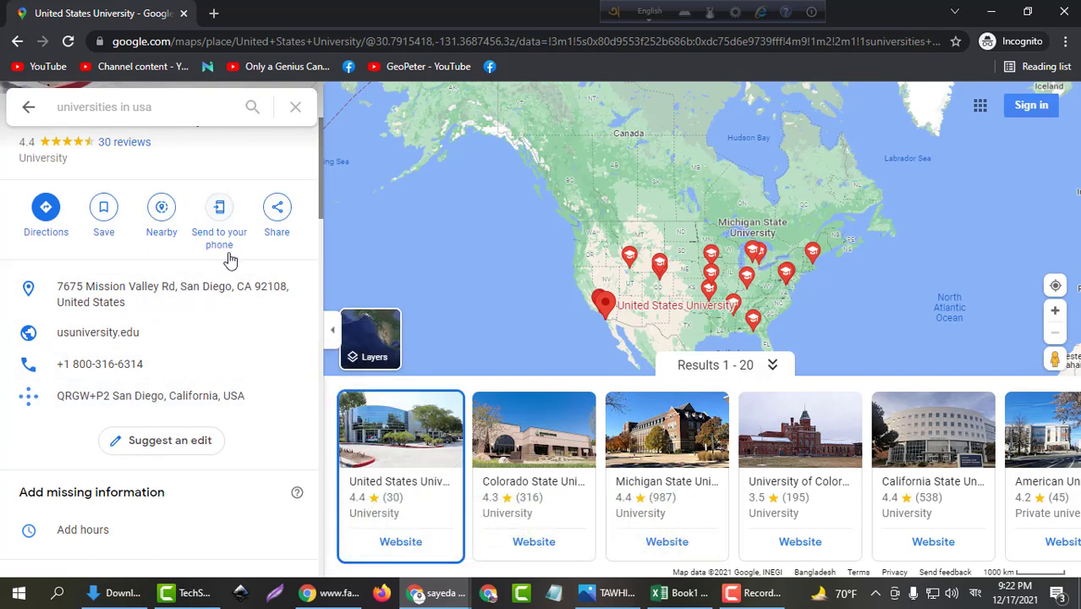
scroll(321, 187, up, 2)
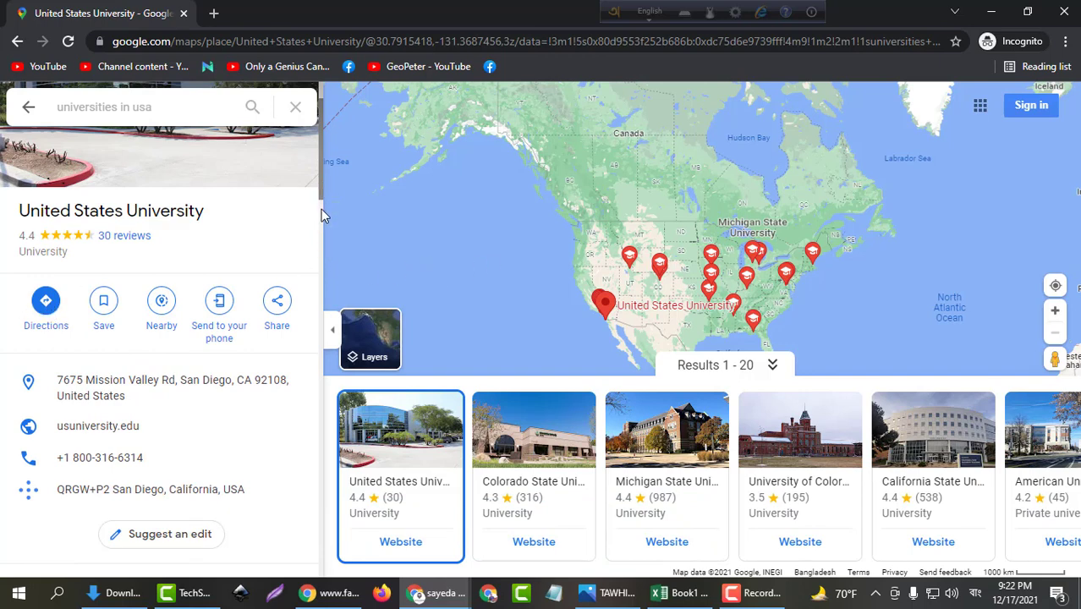
Step: Return to the Excel sheet, set the font size of A2:D2 to 12 and center the entries horizontally
click(681, 593)
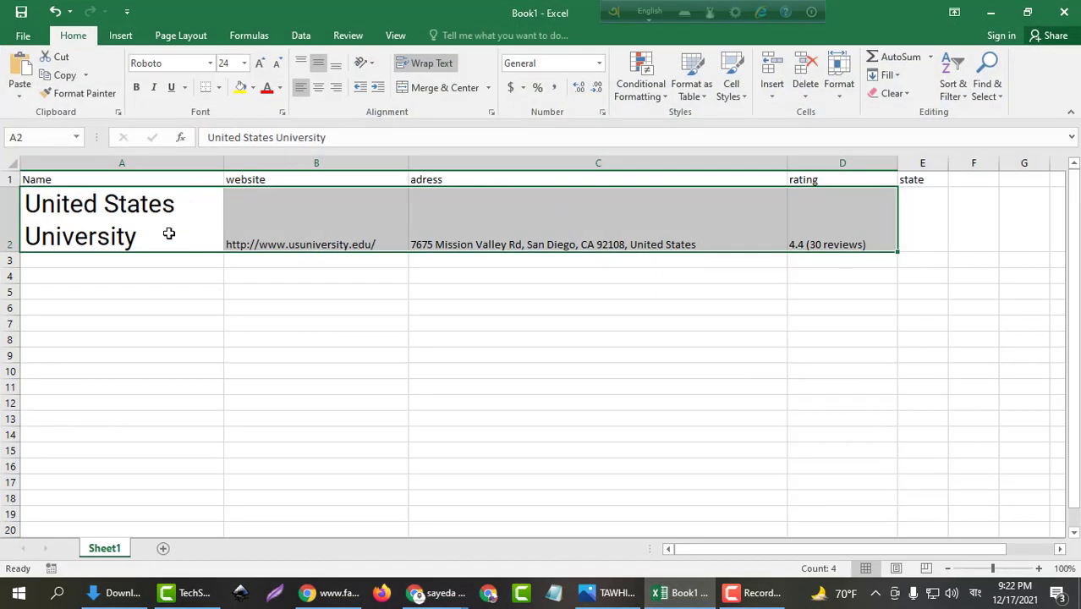
click(183, 257)
drag(138, 228, 805, 223)
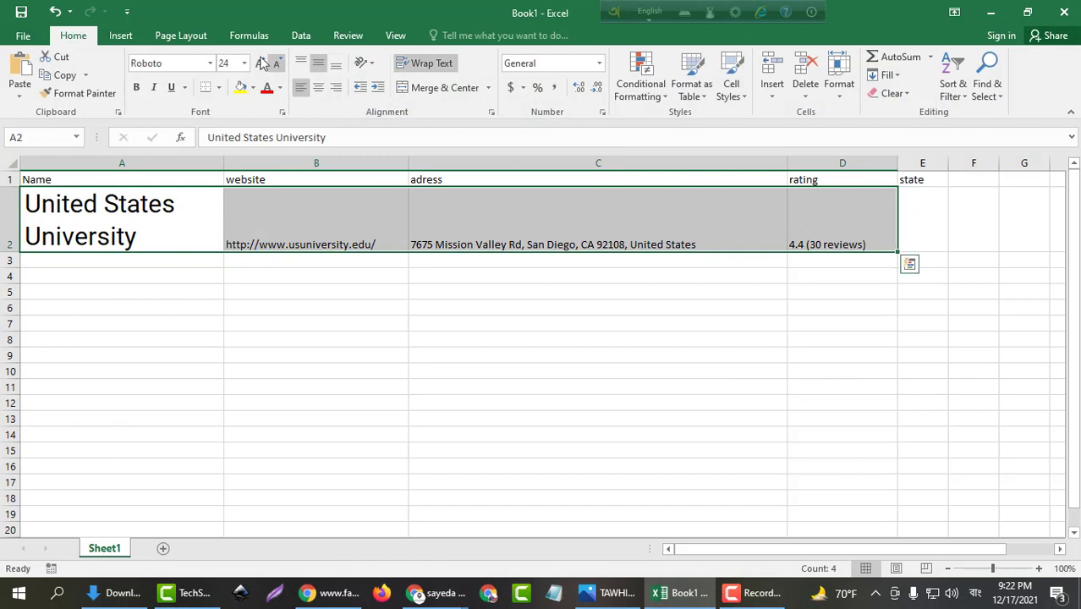
click(244, 63)
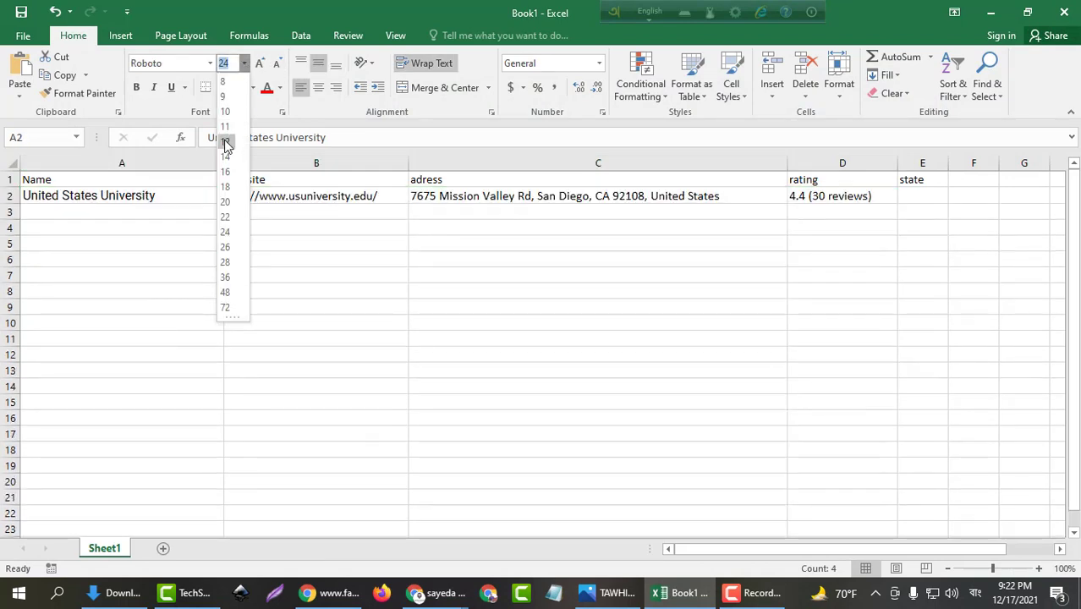
click(226, 144)
click(318, 87)
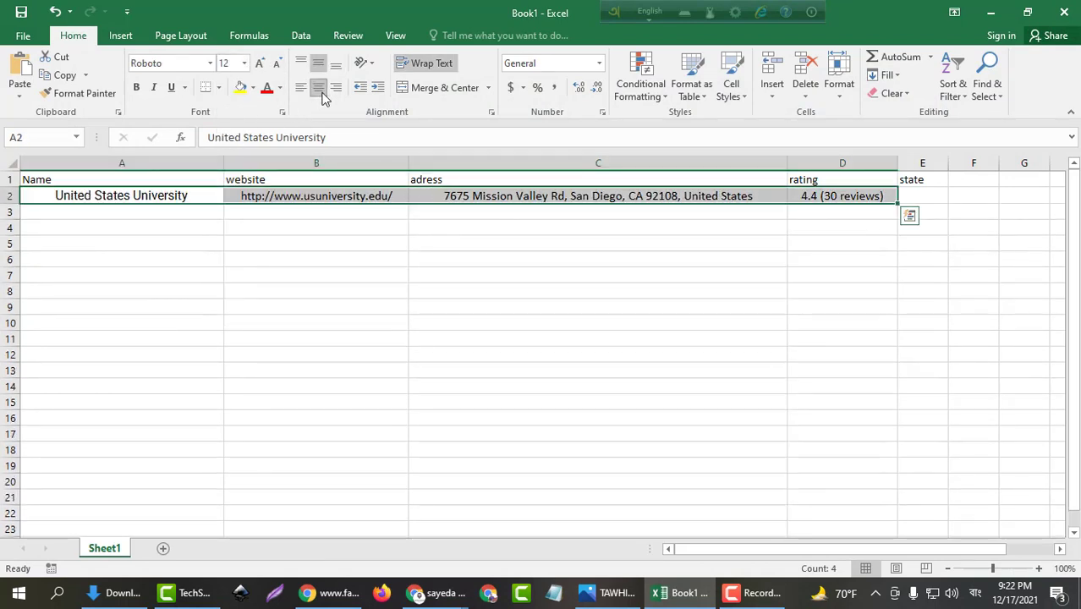
click(355, 211)
Step: Insert a blank column between the website and address columns
click(10, 196)
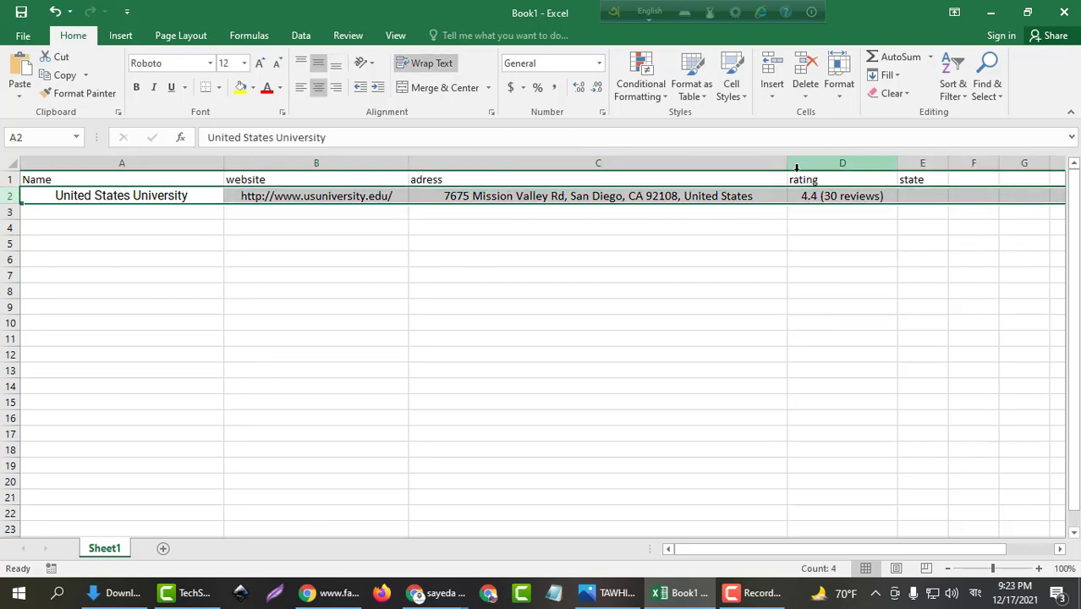
click(436, 164)
right_click(438, 167)
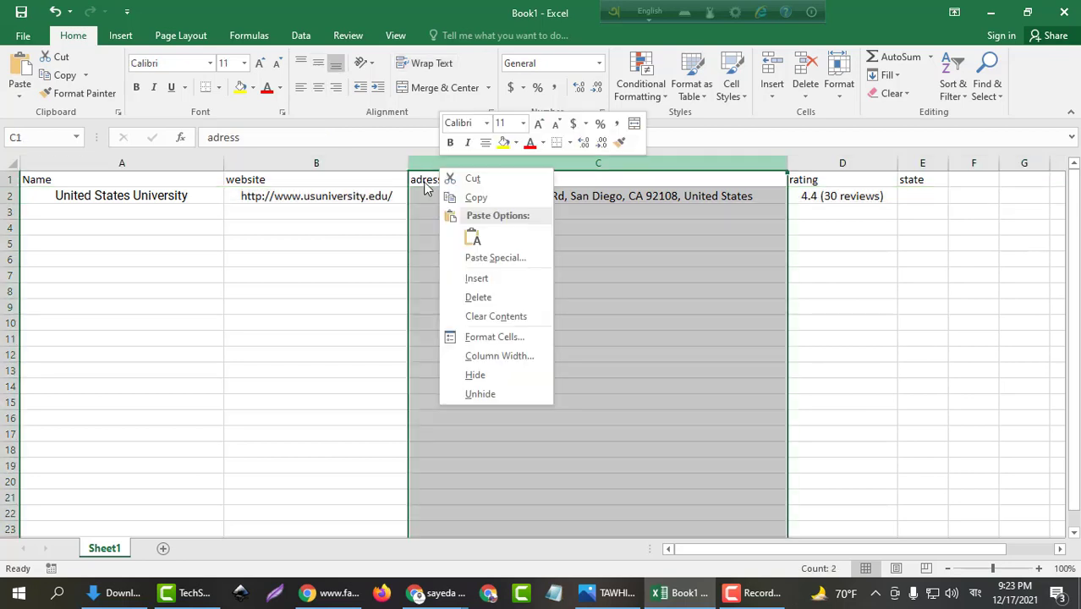
click(477, 278)
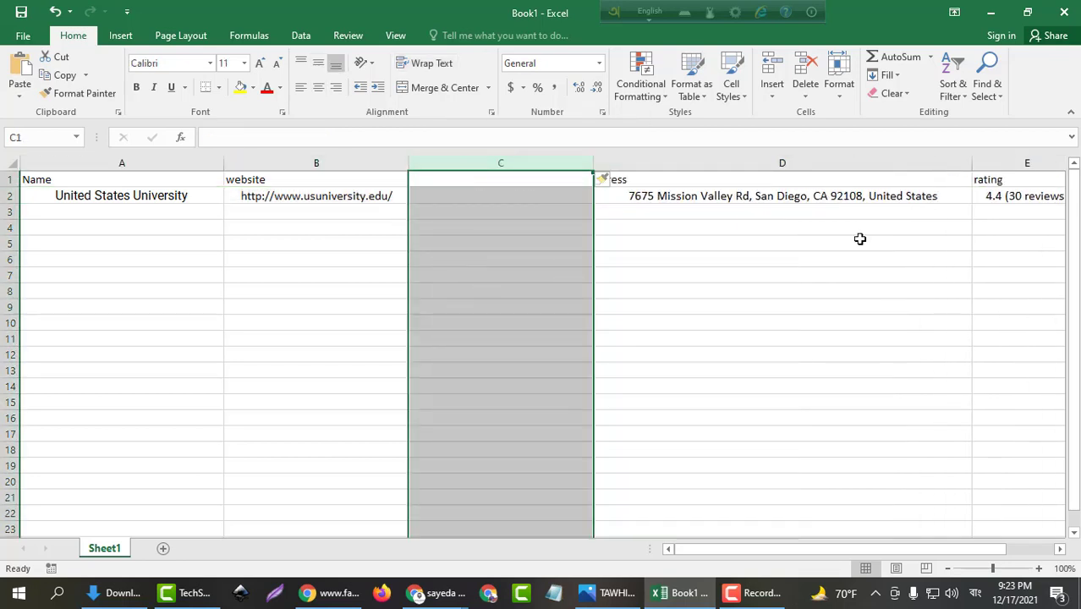
Step: Move the whole rating column from column E into the blank column C
click(989, 176)
click(991, 166)
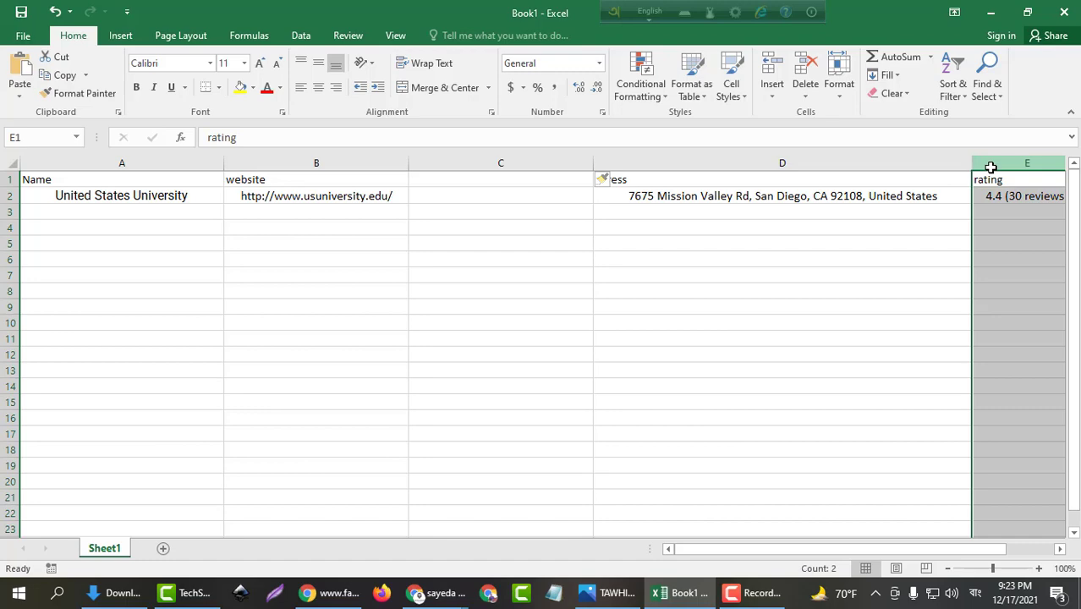
key(ctrl+c)
scroll(334, 178, right, 3)
drag(784, 547, 728, 551)
click(458, 165)
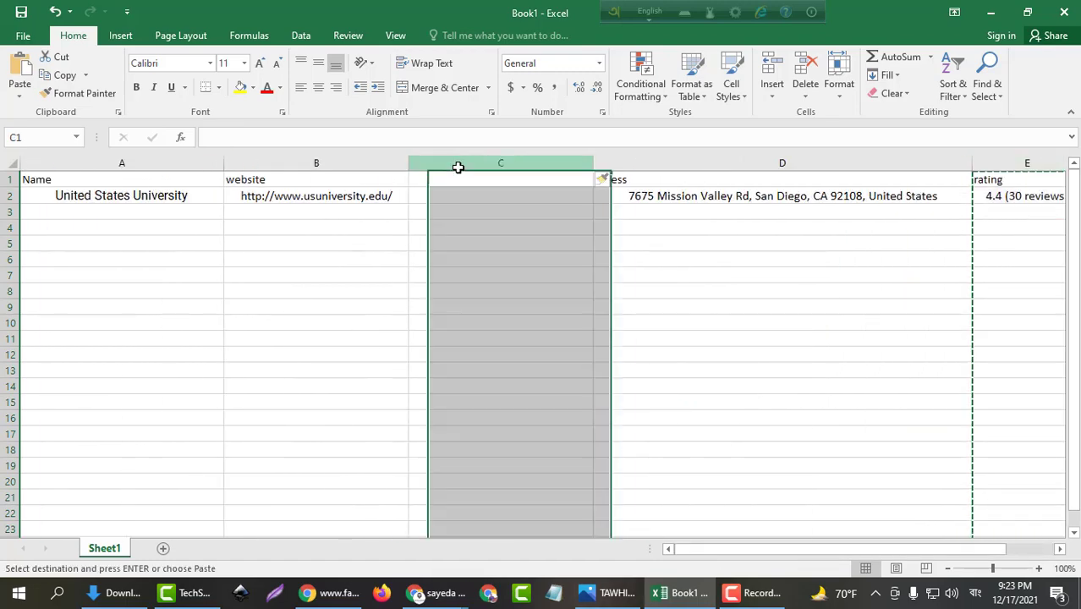
key(Return)
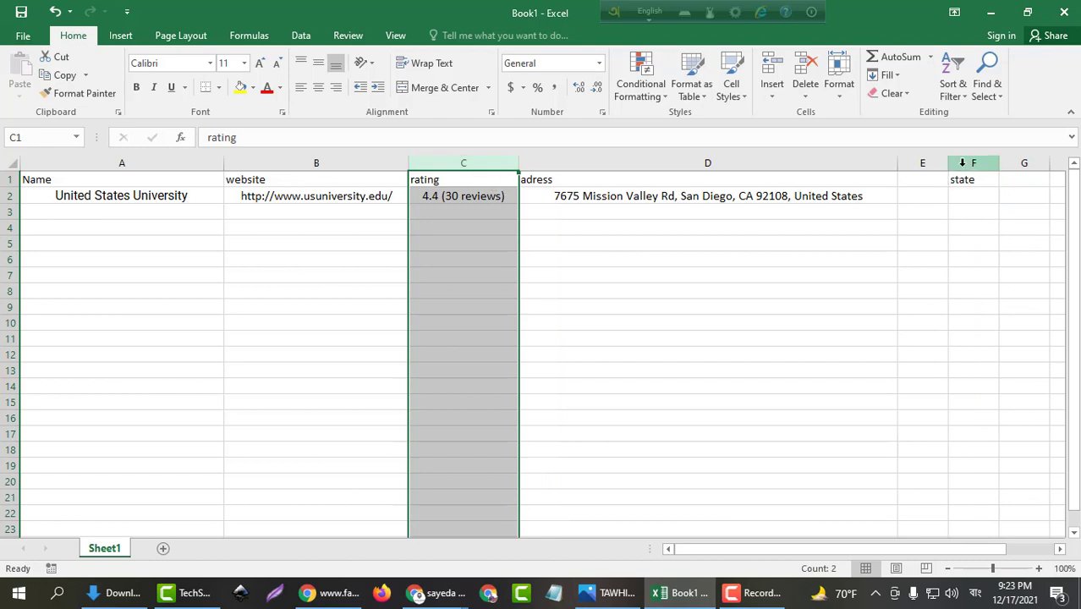
Step: Delete the empty column E between the address and state columns
right_click(922, 163)
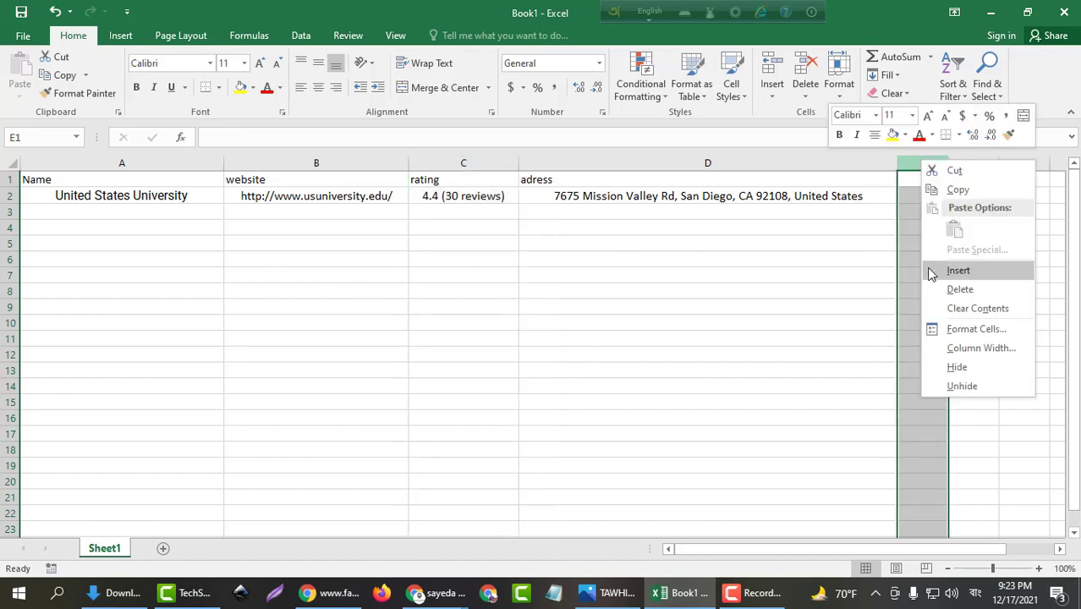
click(960, 290)
click(810, 226)
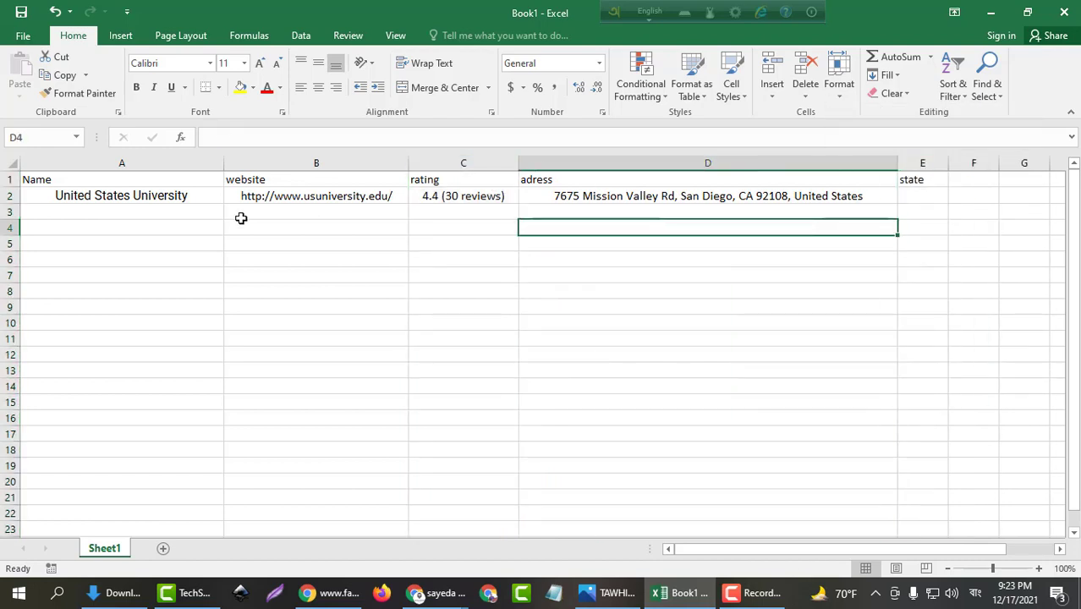
Step: Center the header texts in row 1 and make them bold
click(9, 179)
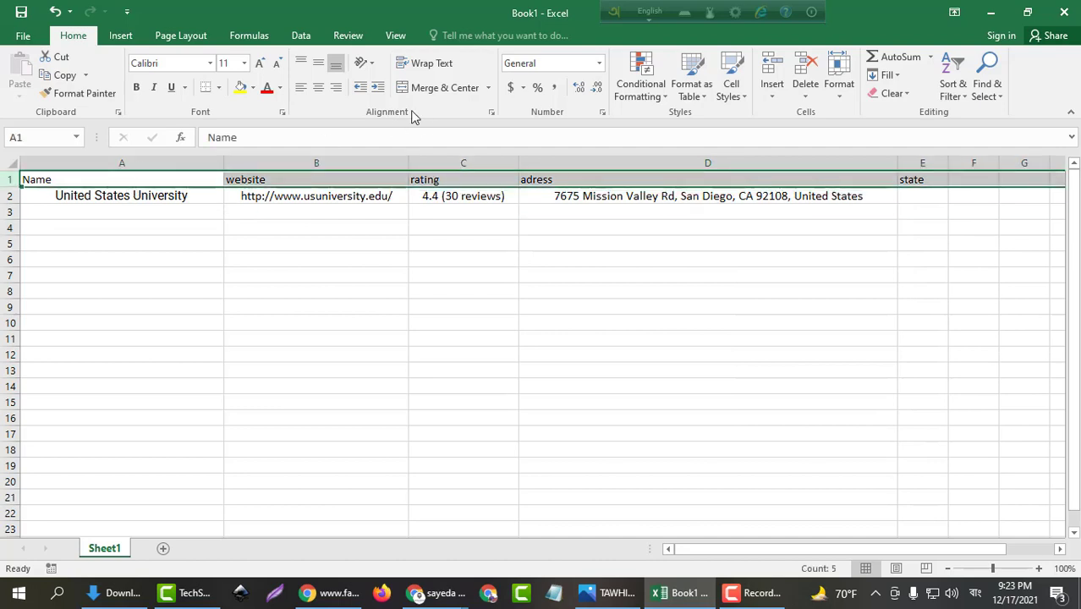
click(318, 87)
click(133, 88)
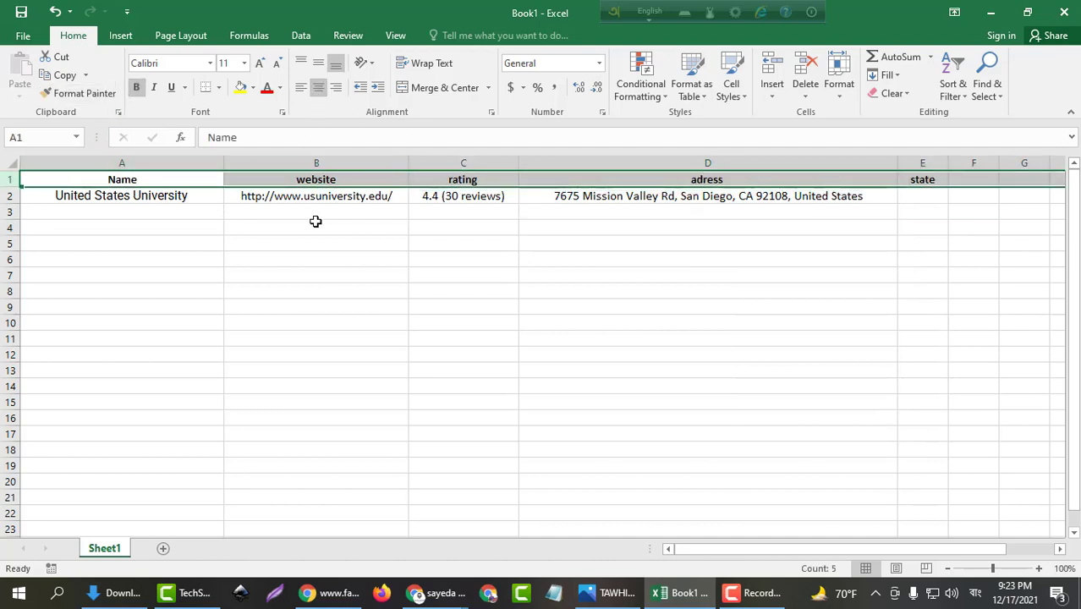
click(362, 263)
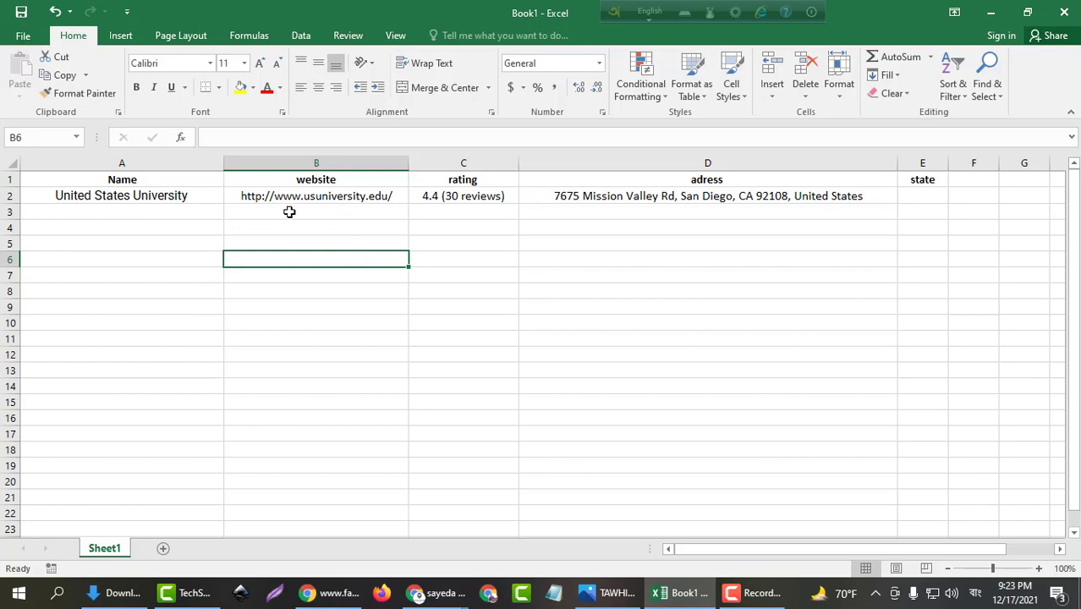
Step: Review the headers and the row 2 entries, checking the address in D2 for the state needed in E2
click(164, 180)
click(162, 196)
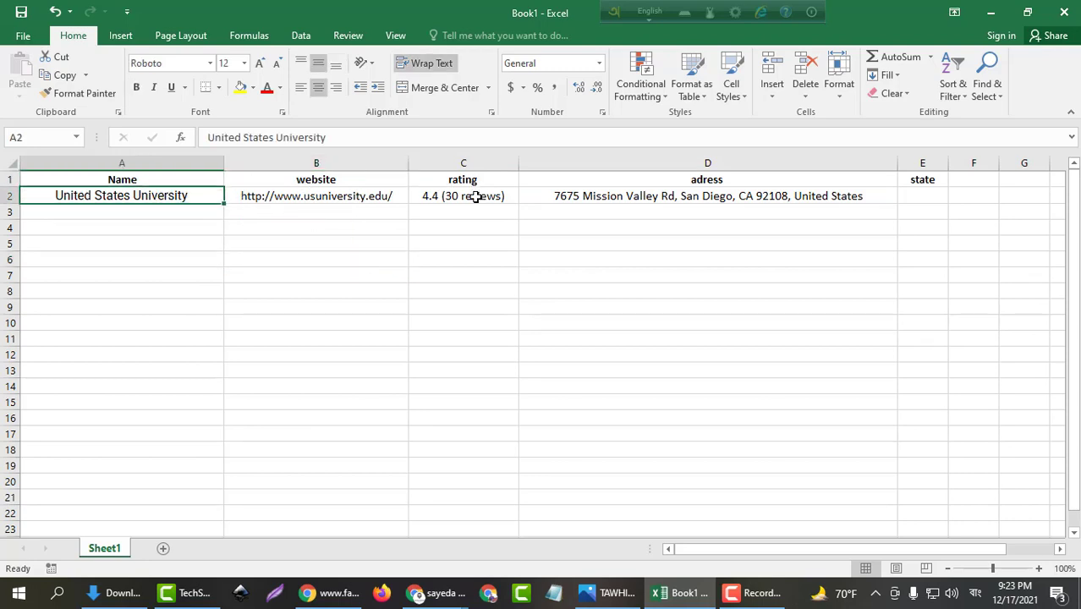
click(630, 194)
click(921, 180)
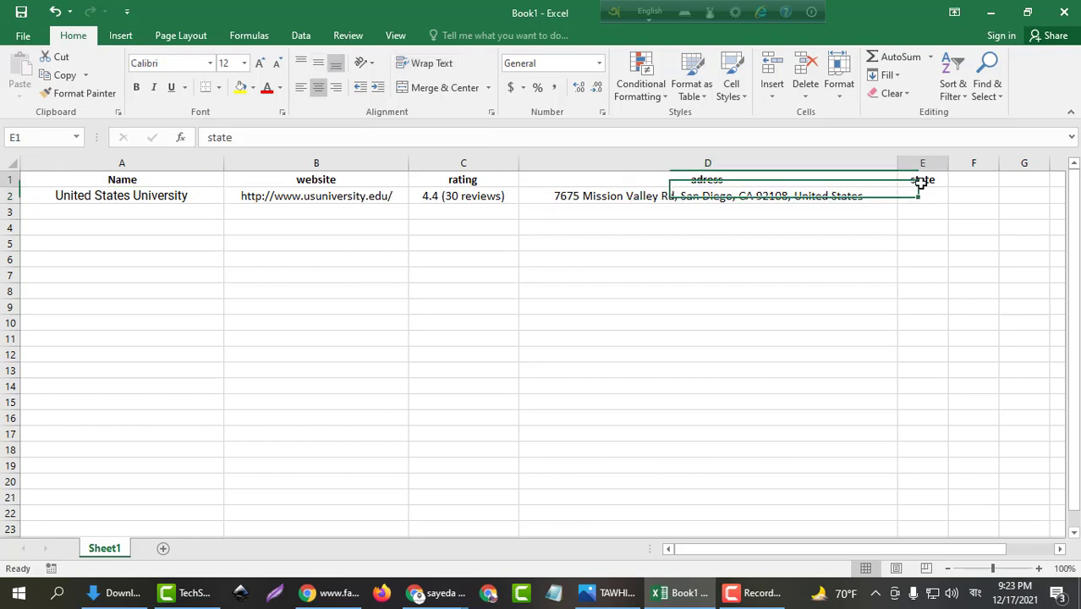
click(925, 199)
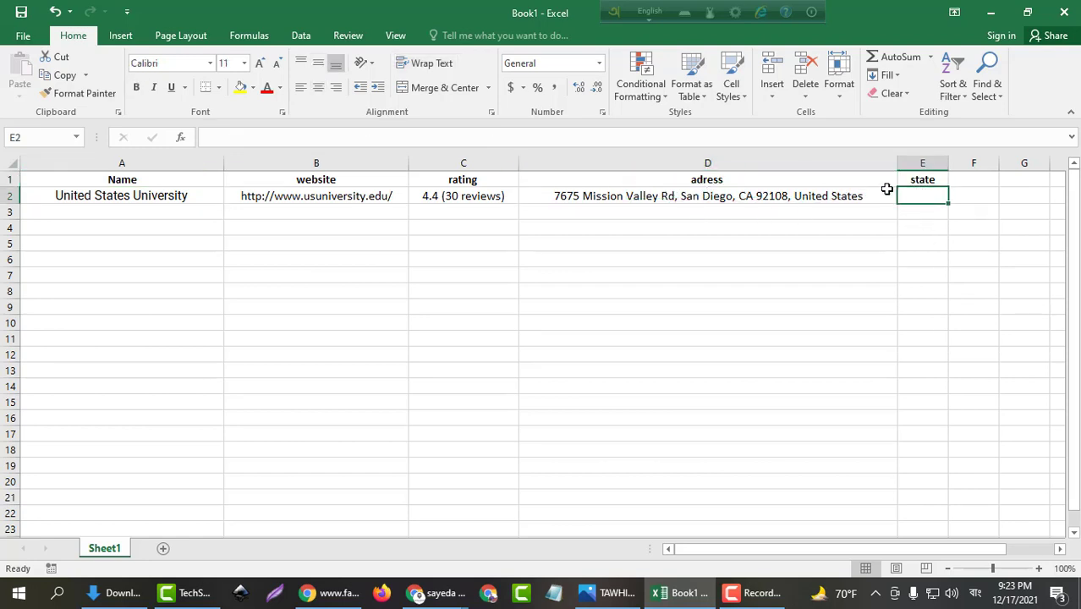
click(686, 198)
click(911, 203)
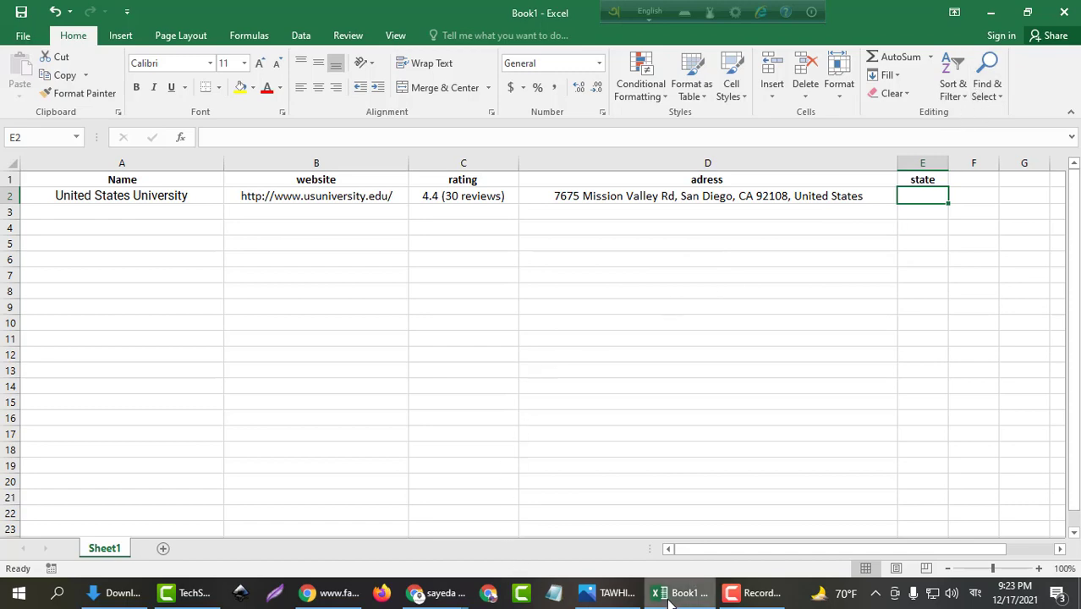
Step: Open the Colorado State University listing in Google Maps and copy its name into cell A3 of the Excel sheet
mouse_move(427, 592)
click(502, 563)
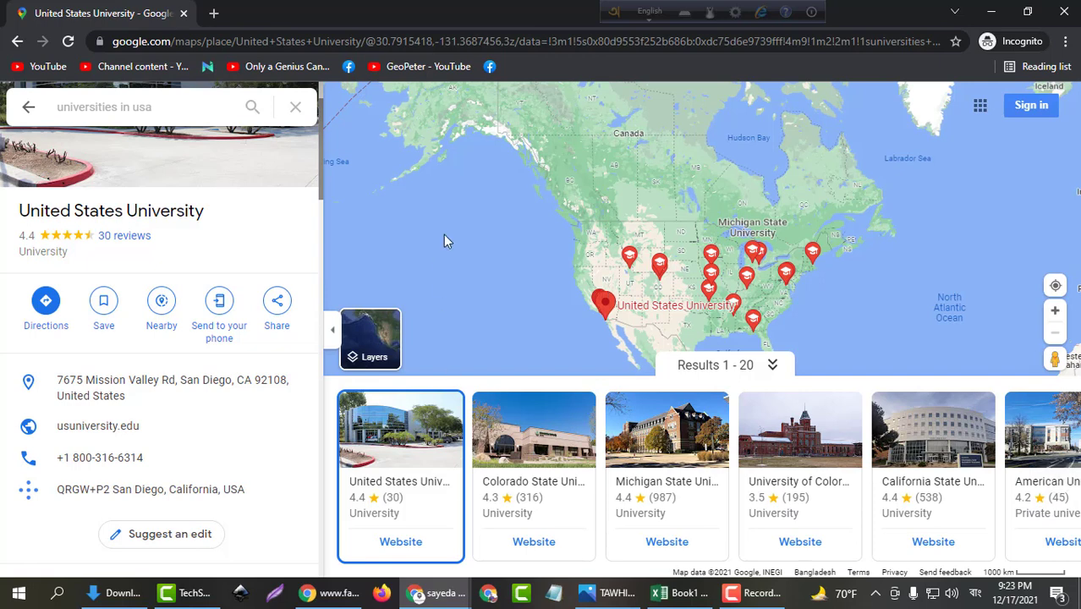
click(545, 495)
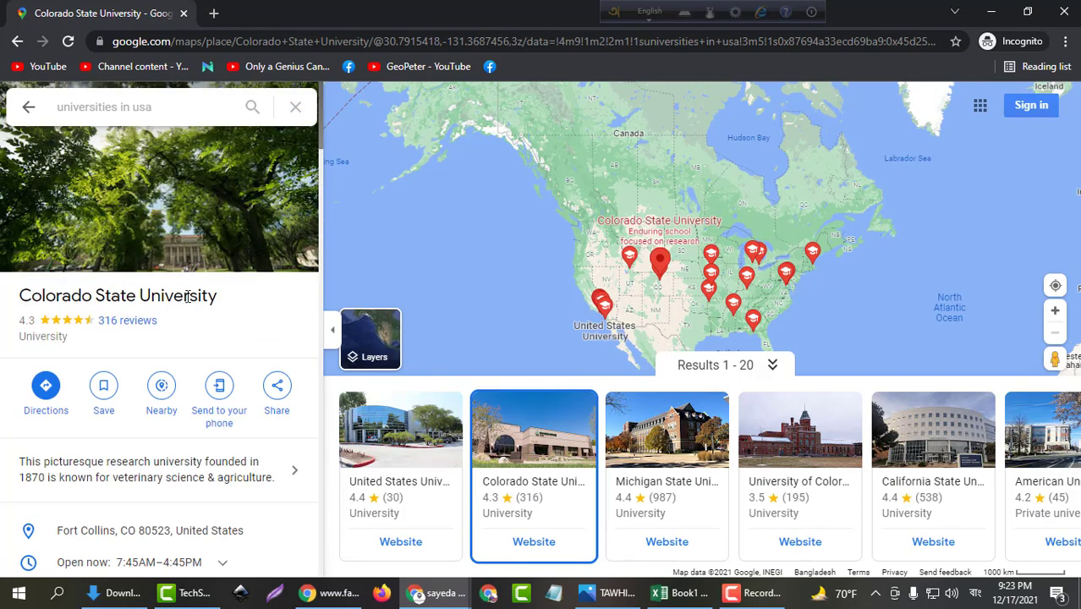
drag(29, 300, 218, 307)
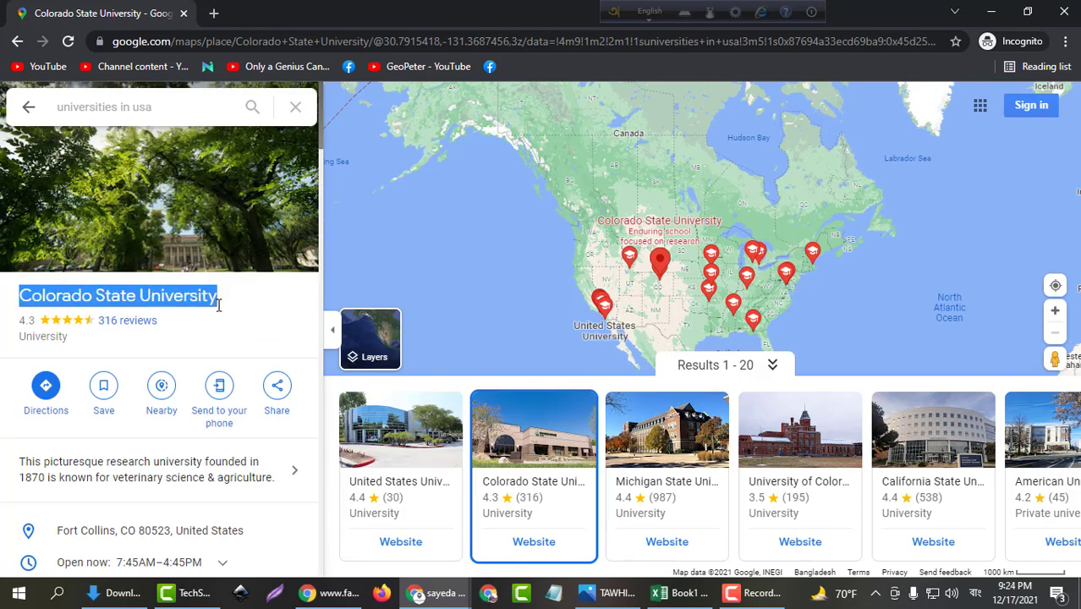
right_click(236, 226)
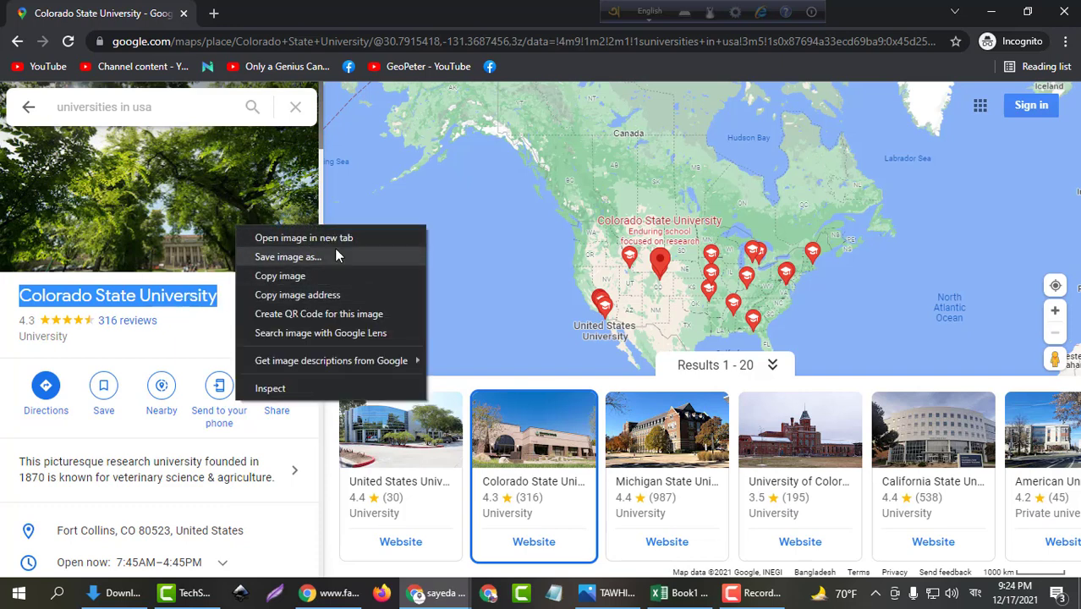
click(207, 325)
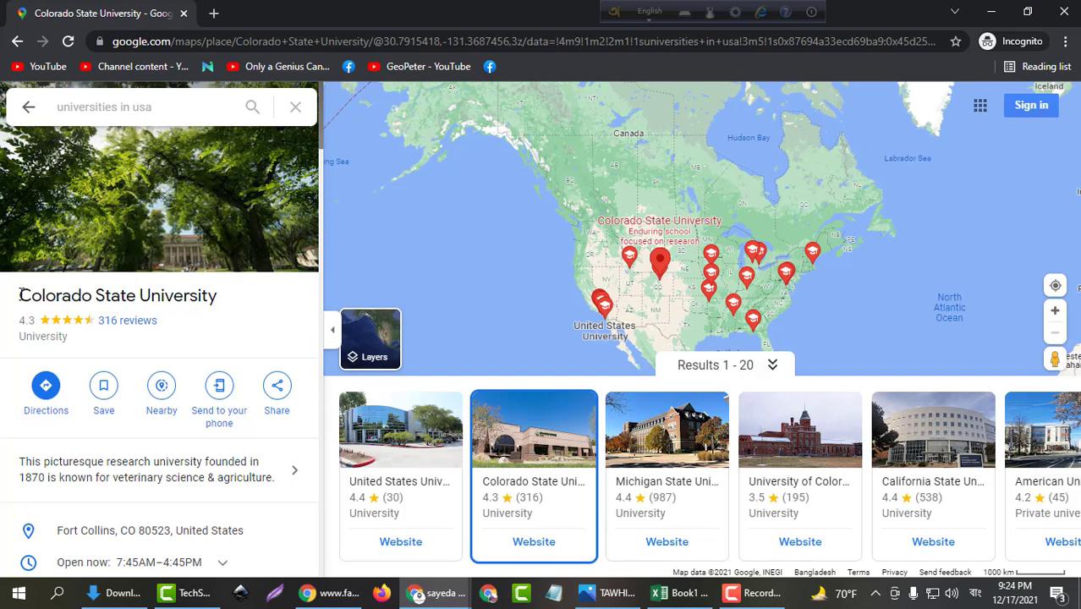
drag(22, 294, 233, 299)
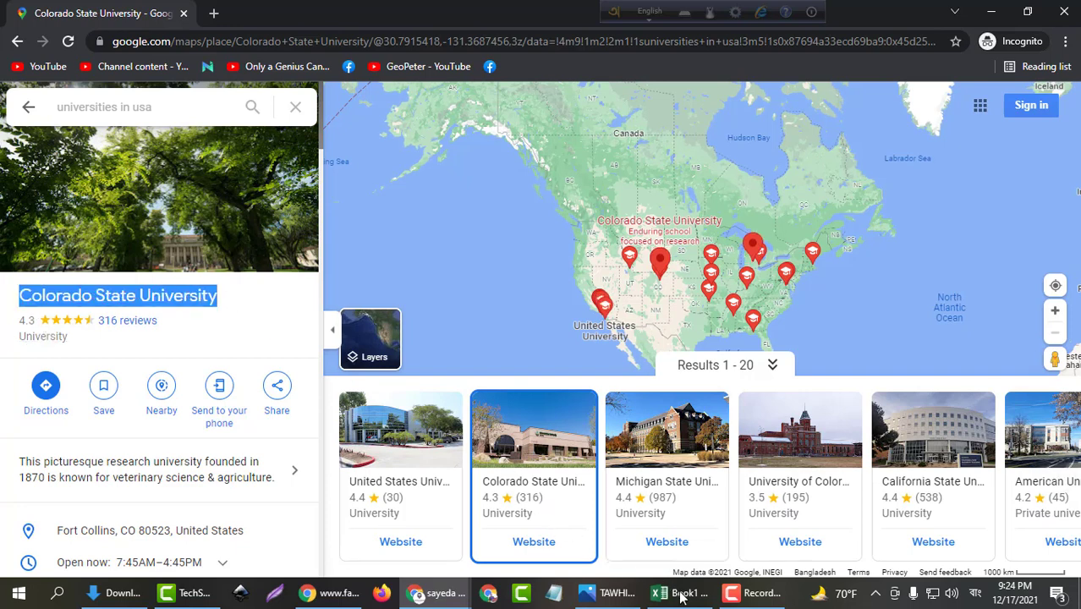
click(682, 597)
click(145, 212)
key(ctrl+v)
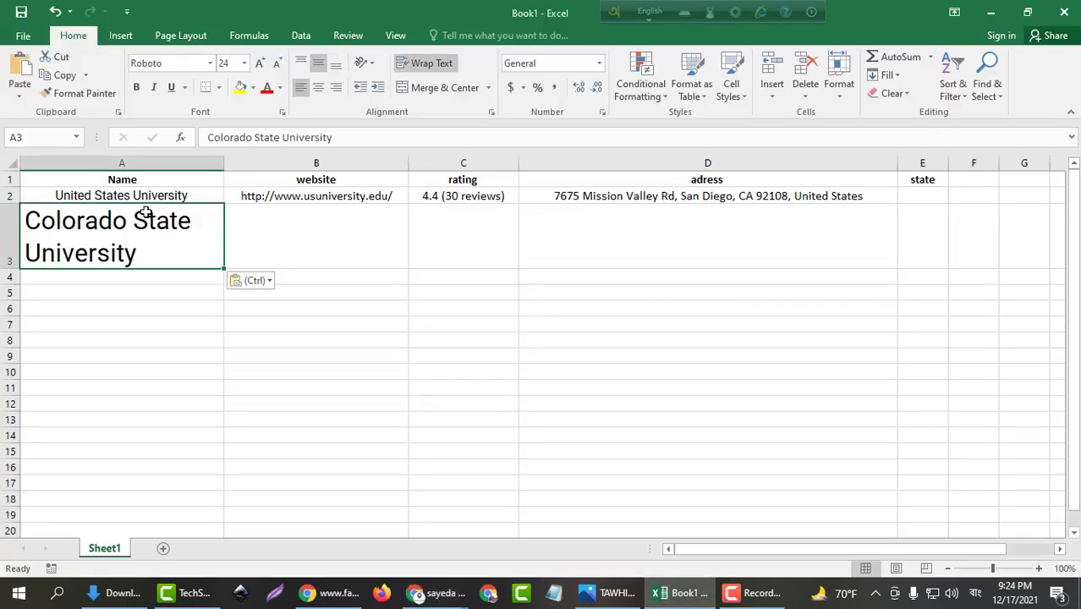
Step: Copy Colorado State University's address from its Google Maps listing into cell D3 of the Excel sheet
click(990, 12)
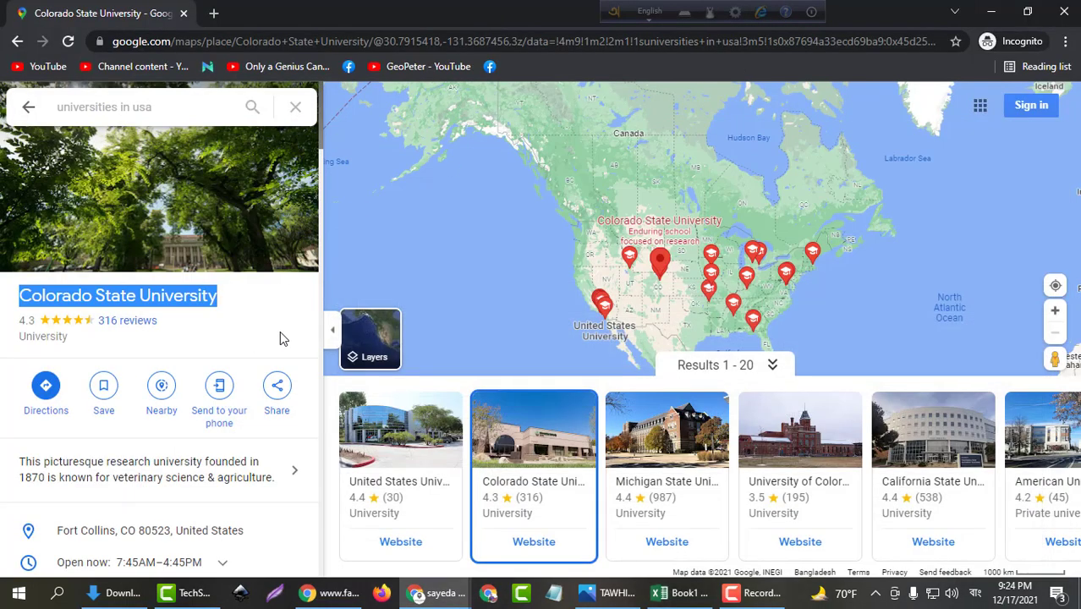
drag(322, 140, 322, 158)
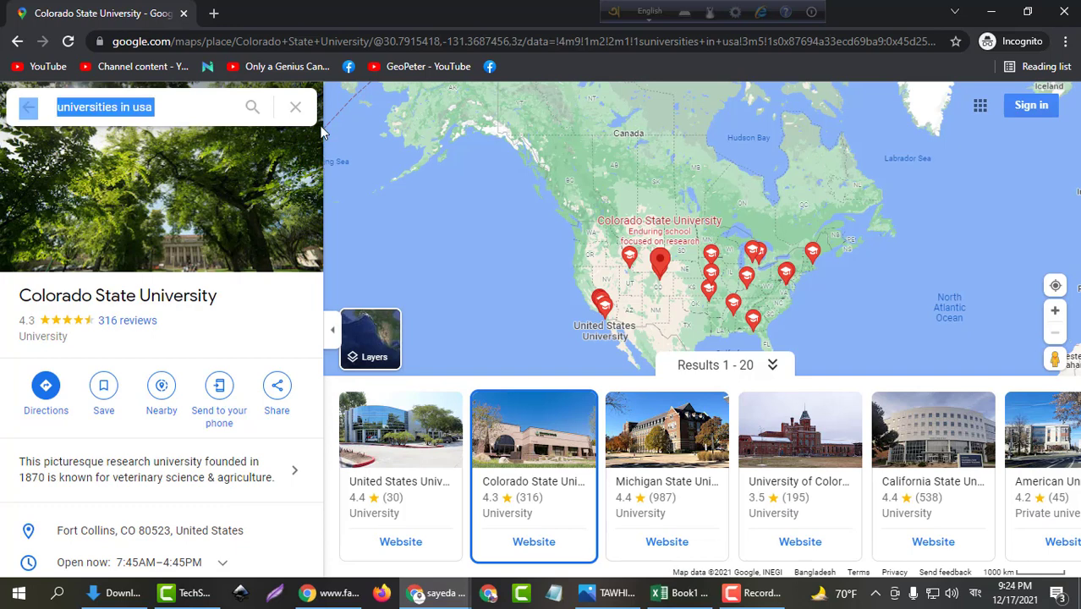
click(306, 293)
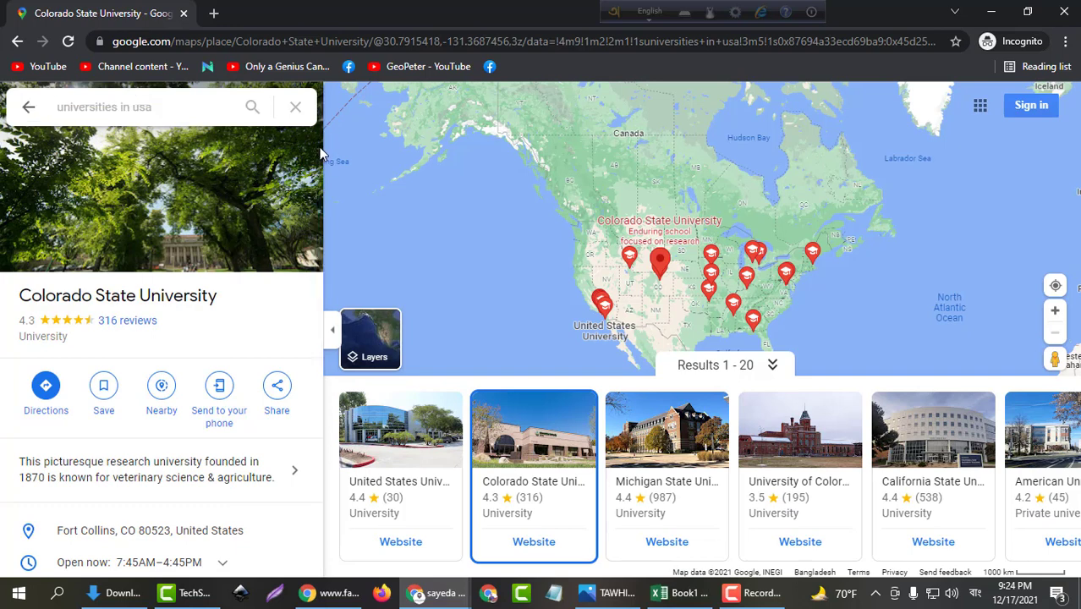
scroll(323, 199, down, 3)
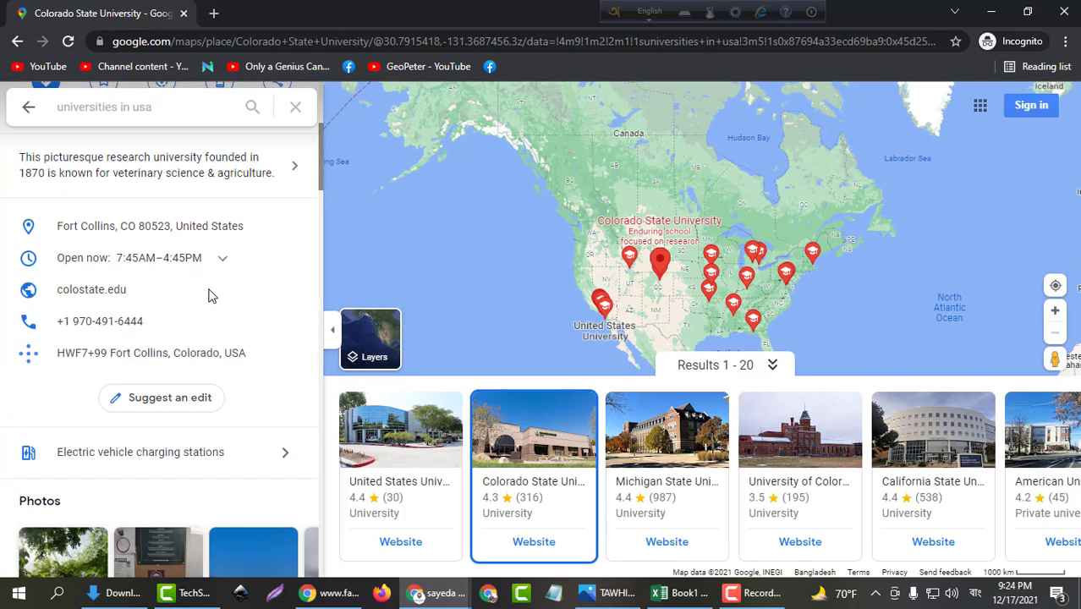
scroll(211, 295, down, 1)
drag(320, 183, 319, 165)
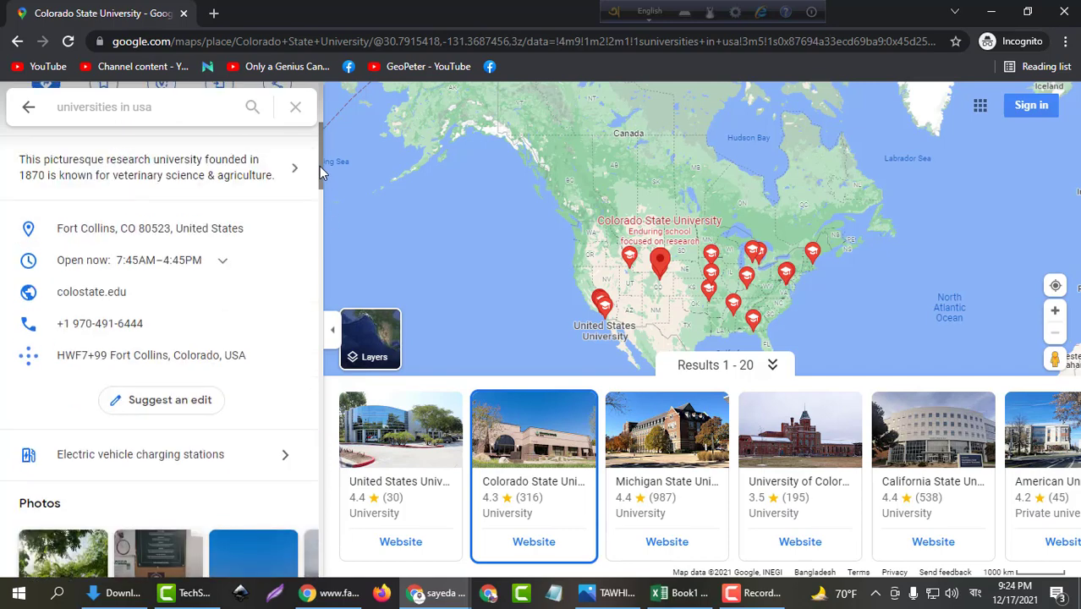
click(294, 233)
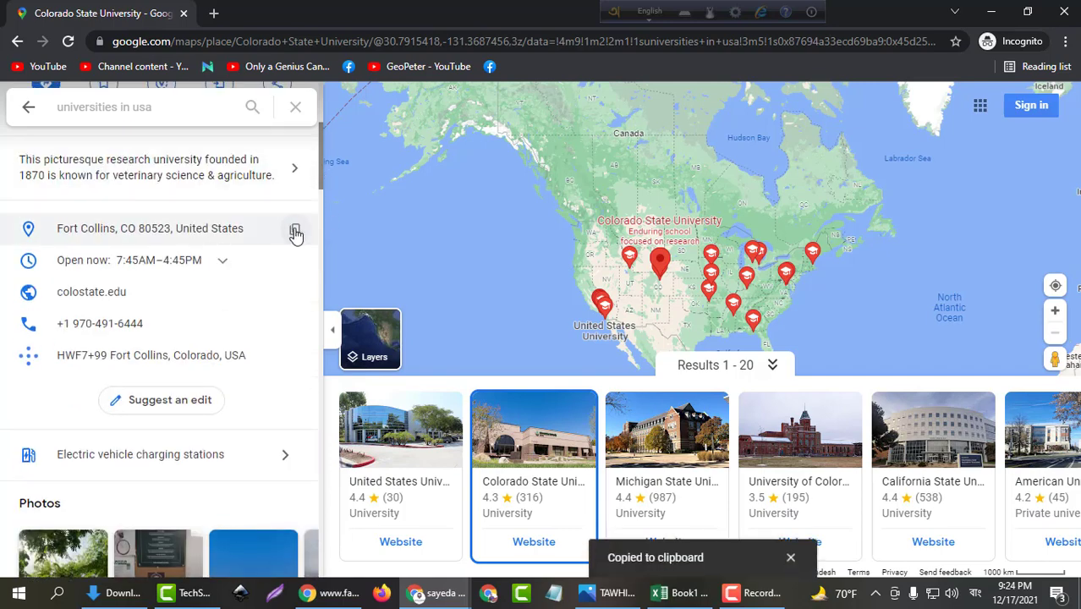
click(682, 594)
click(597, 235)
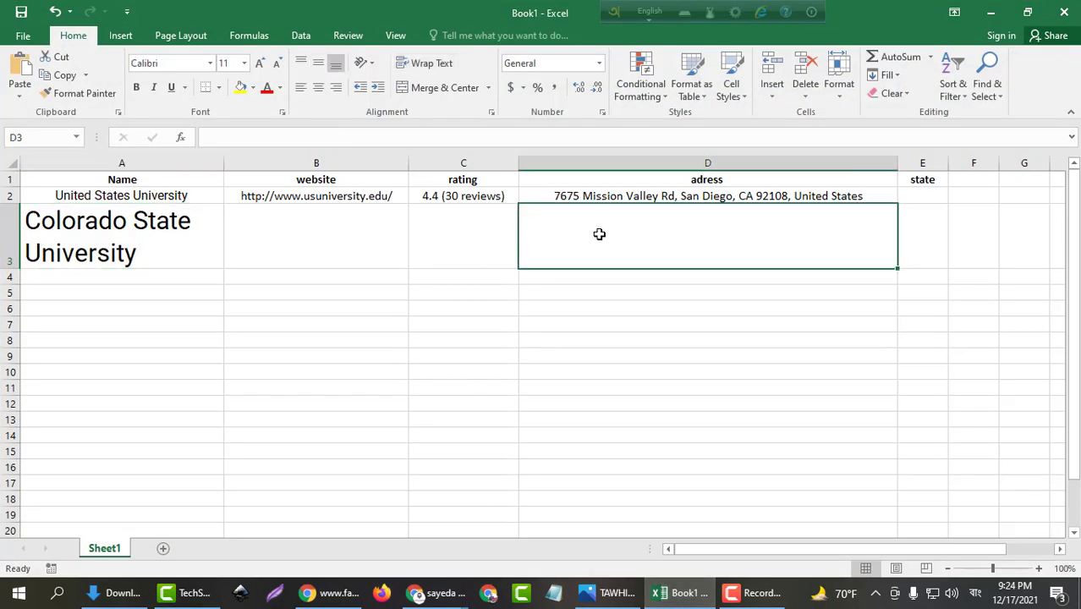
key(ctrl+v)
Step: Copy the 4.3 rating with its 316 reviews from the Google Maps listing and paste it into Excel starting at cell C3
click(993, 12)
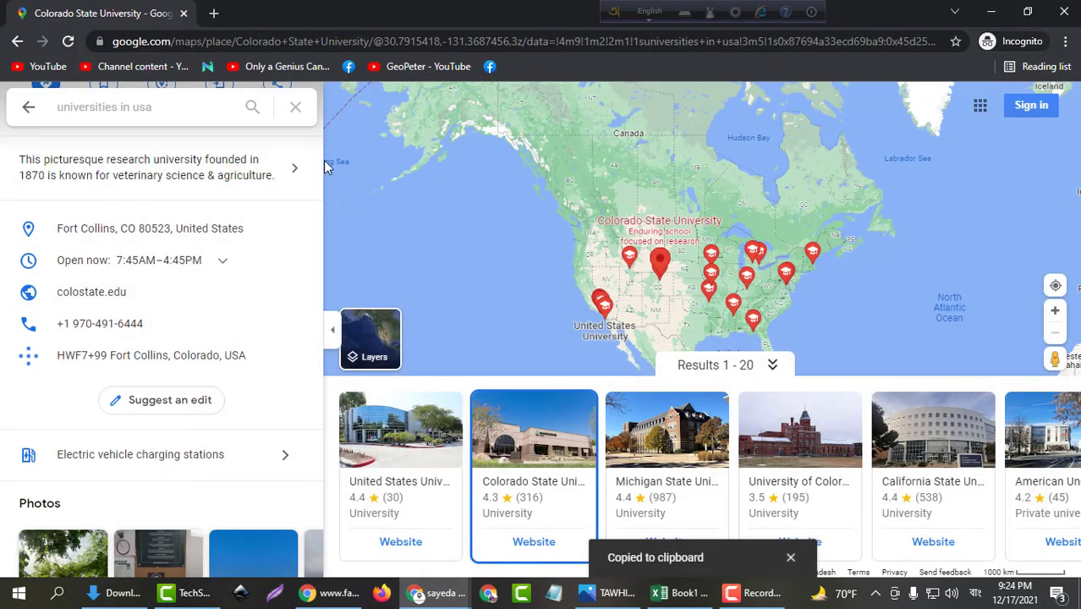
drag(321, 159, 318, 122)
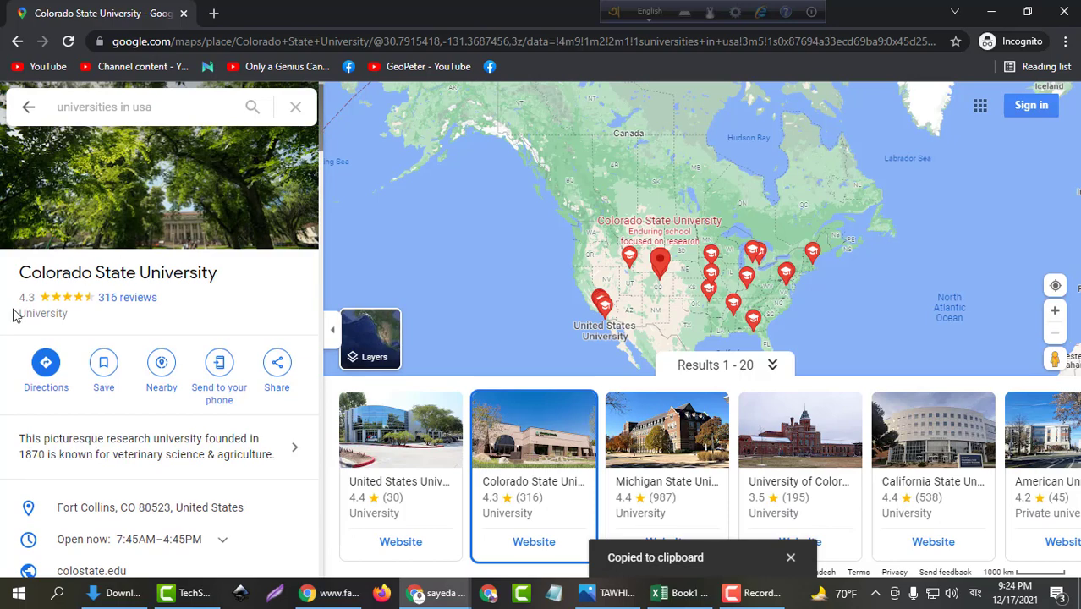
drag(19, 298, 179, 303)
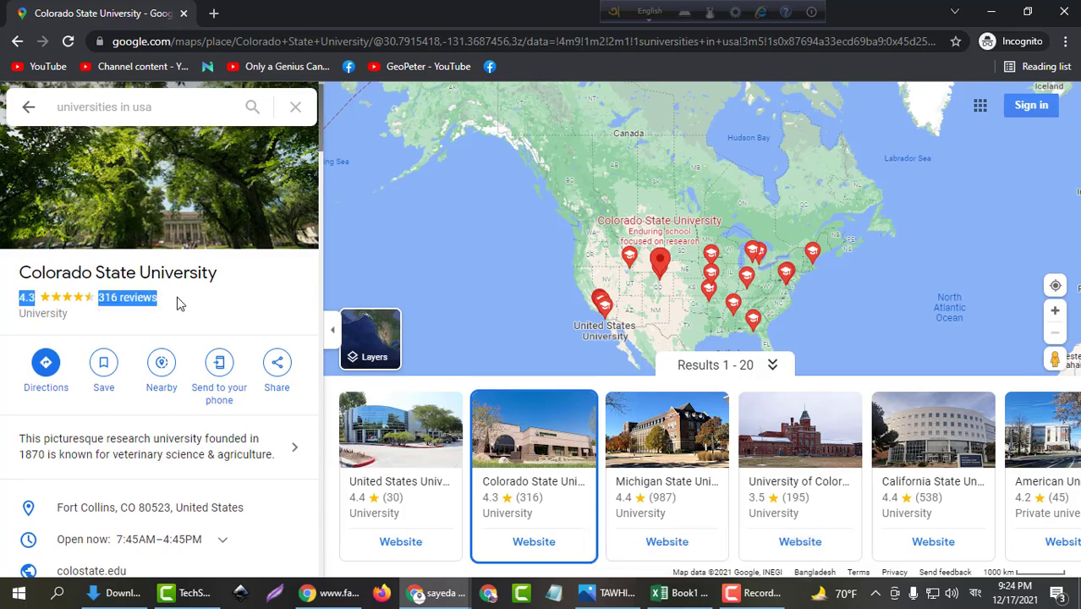
click(699, 600)
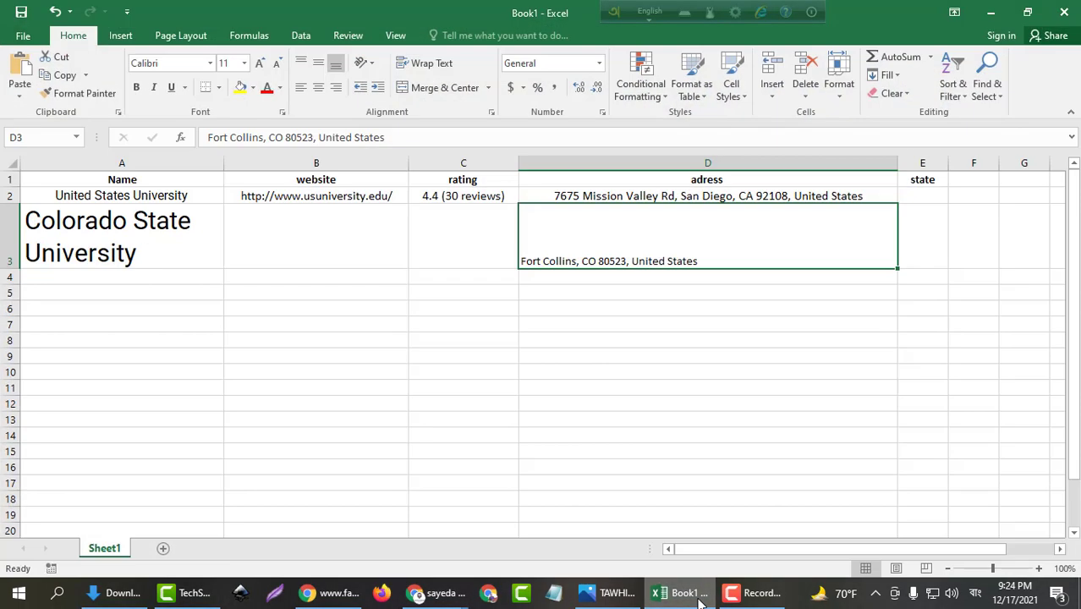
click(438, 242)
key(ctrl+v)
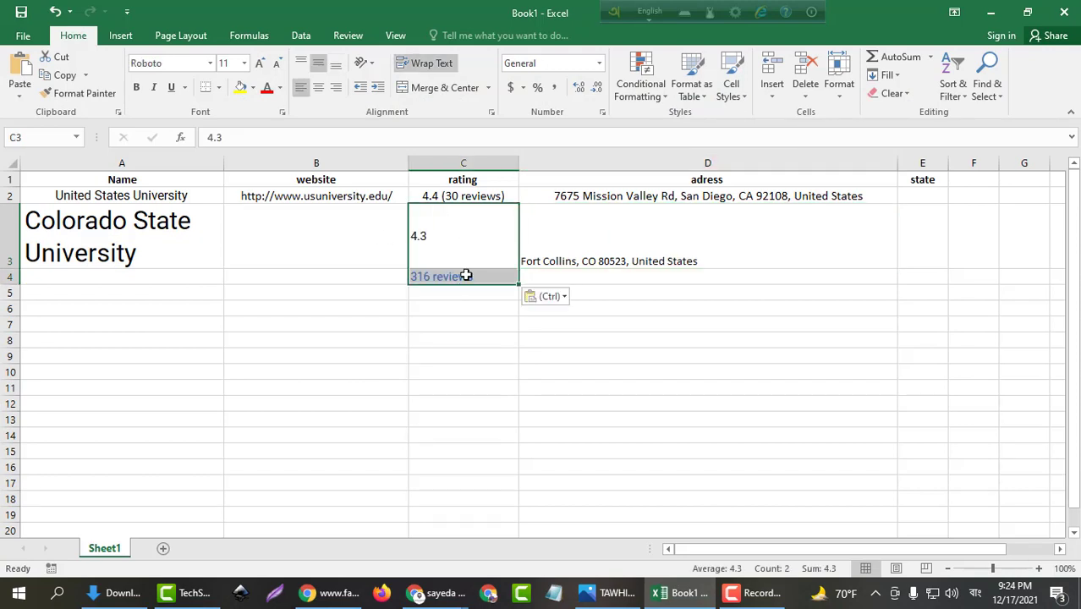
Step: Move the review count from C4 into C3 in parentheses so that C3 reads 4.3(316 reviews)
click(476, 260)
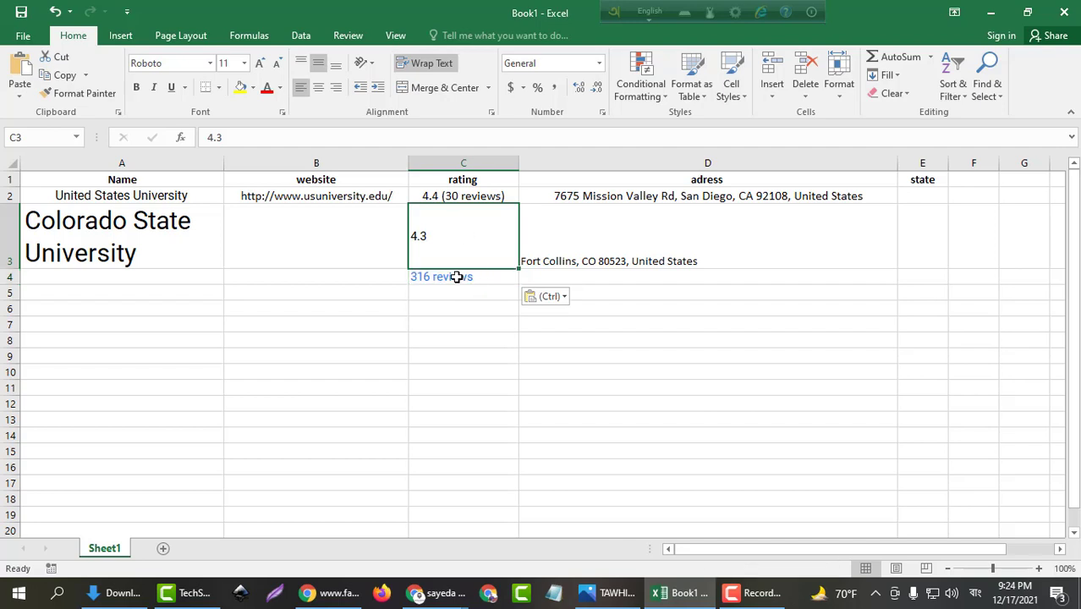
double_click(452, 278)
drag(476, 278, 414, 282)
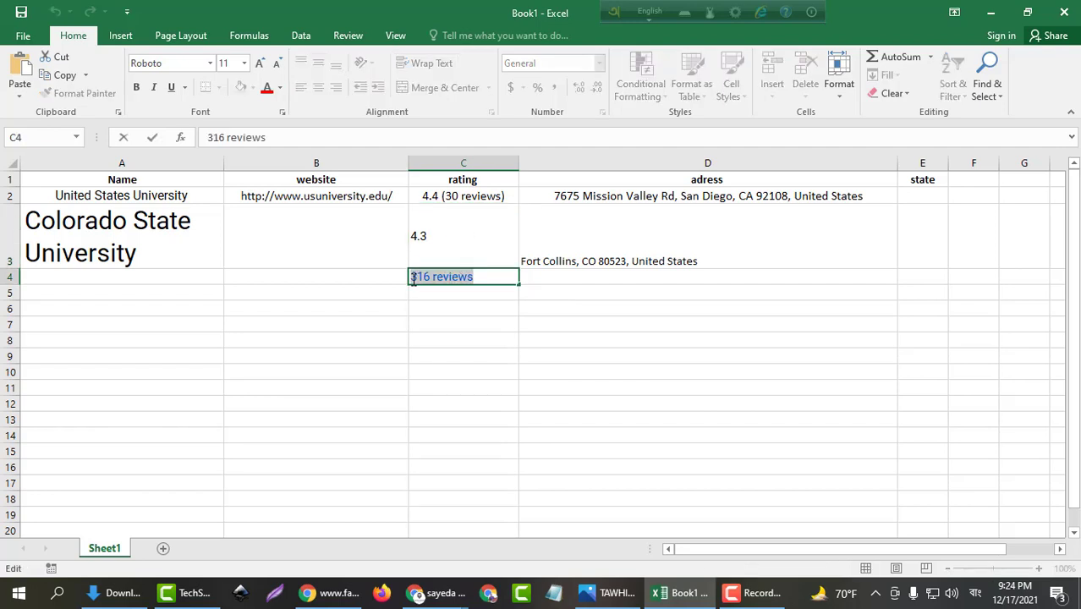
key(ctrl+x)
double_click(442, 235)
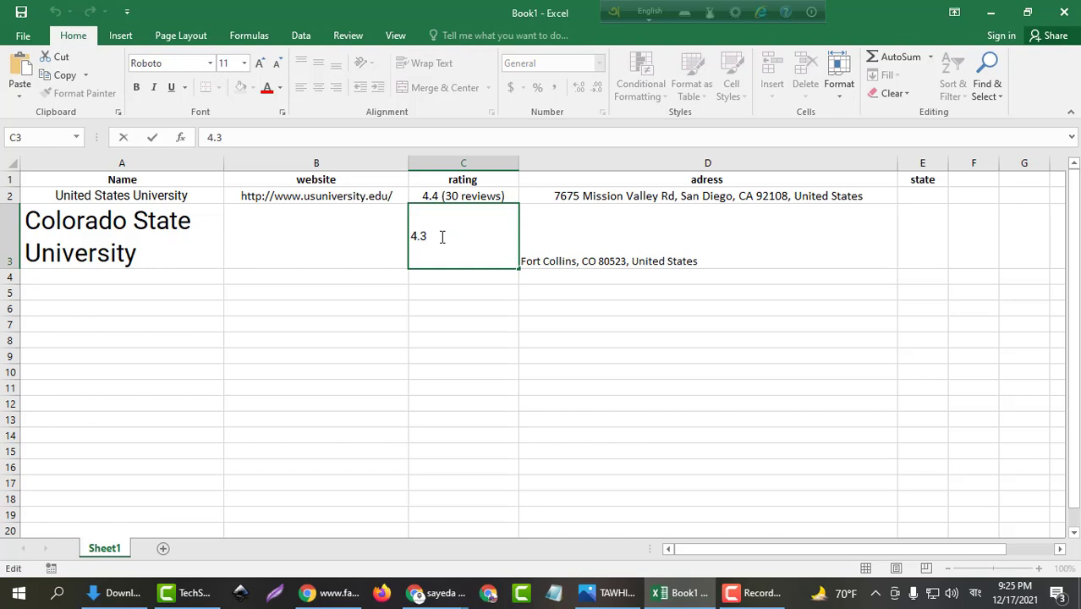
text(()
key(ctrl+v)
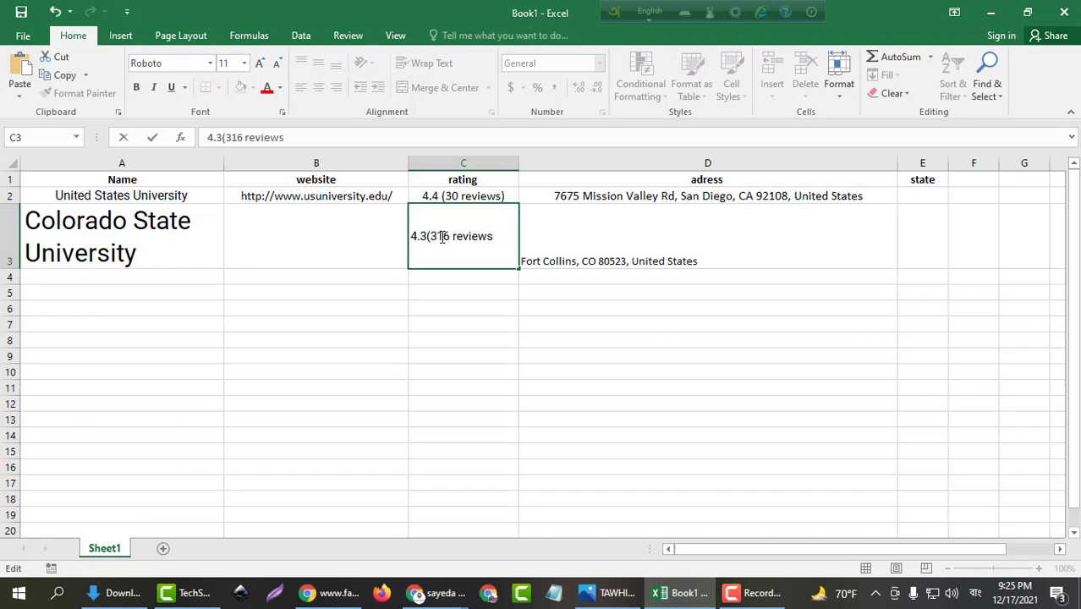
text())
click(540, 288)
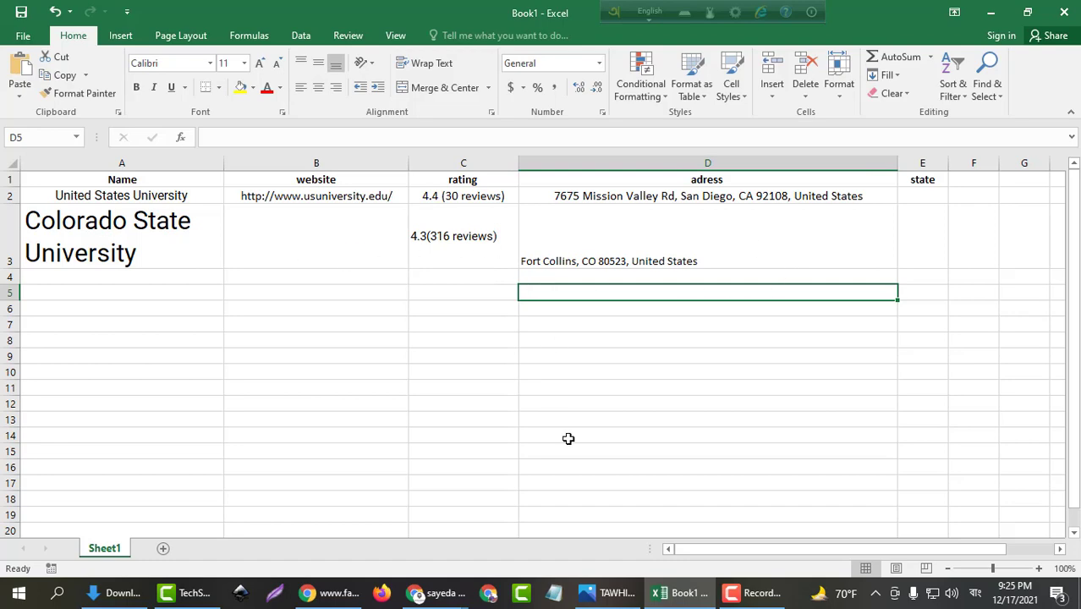
Step: Copy Colorado State University's website link from Google Maps into cell B3 of the Excel sheet
click(991, 12)
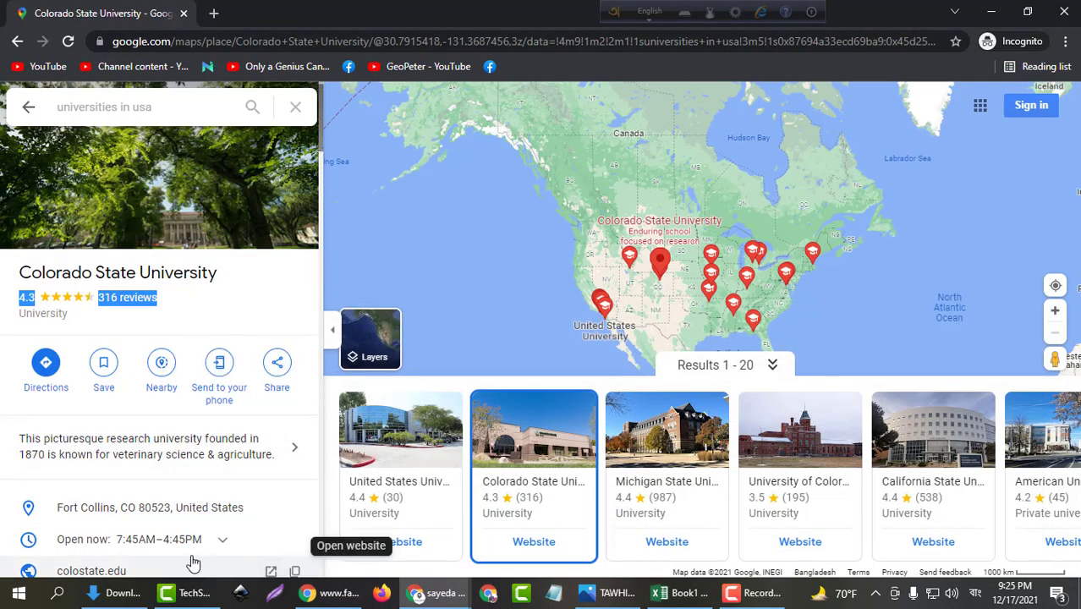
click(294, 571)
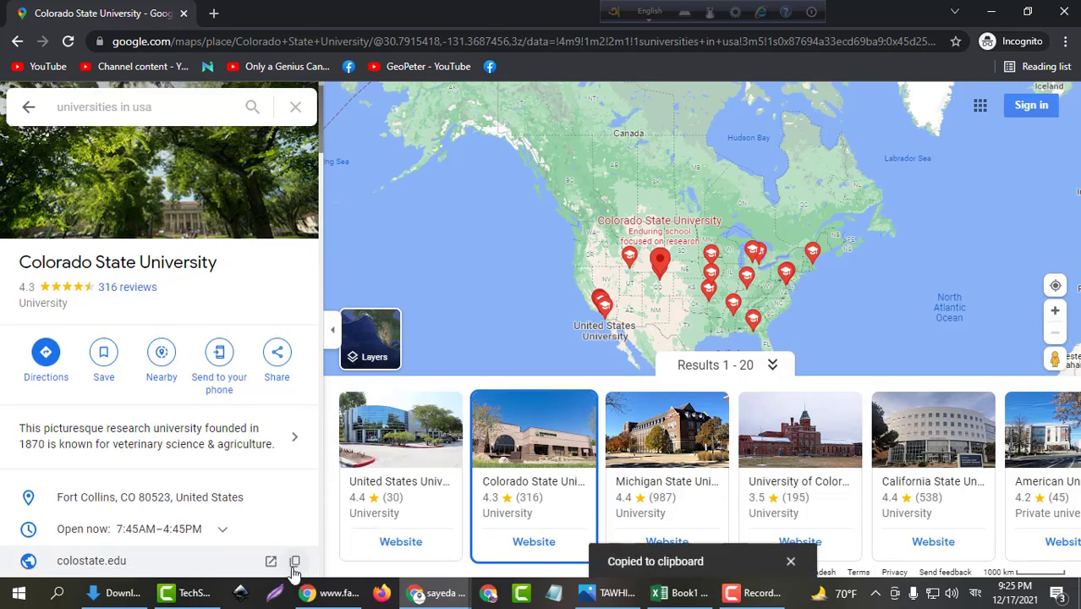
click(682, 598)
click(307, 248)
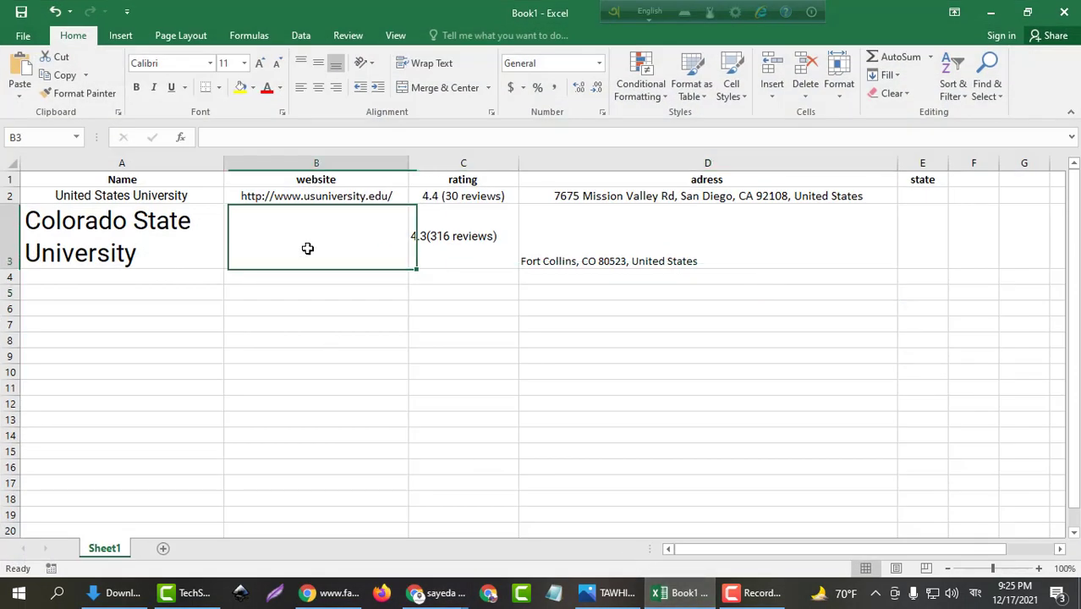
key(ctrl+v)
click(377, 327)
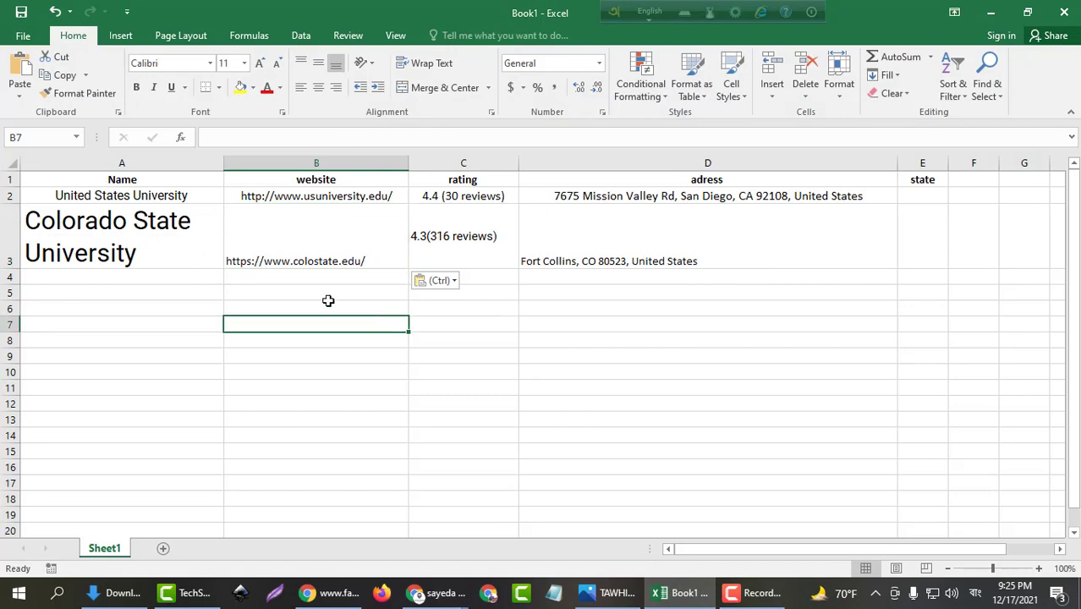
Step: Set the font size of row 3 to 12 and center its contents horizontally
click(6, 239)
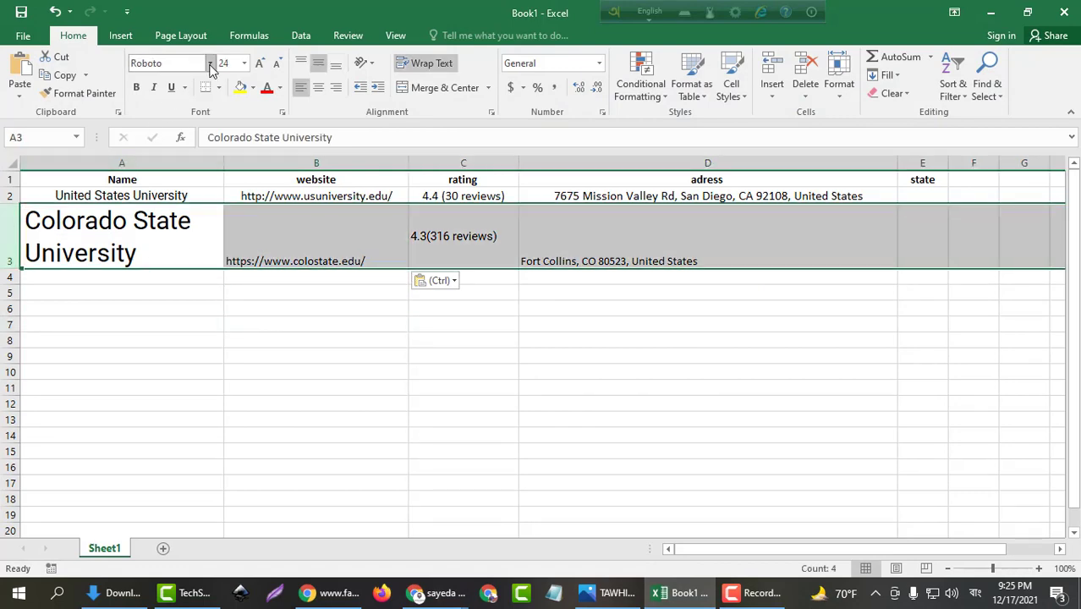
click(210, 63)
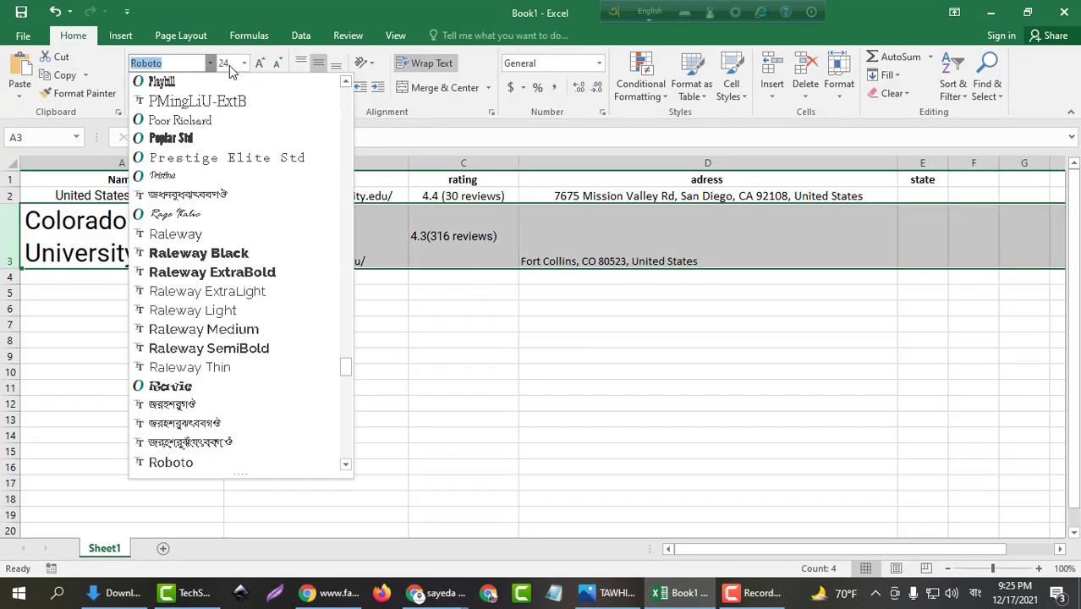
click(243, 64)
click(227, 127)
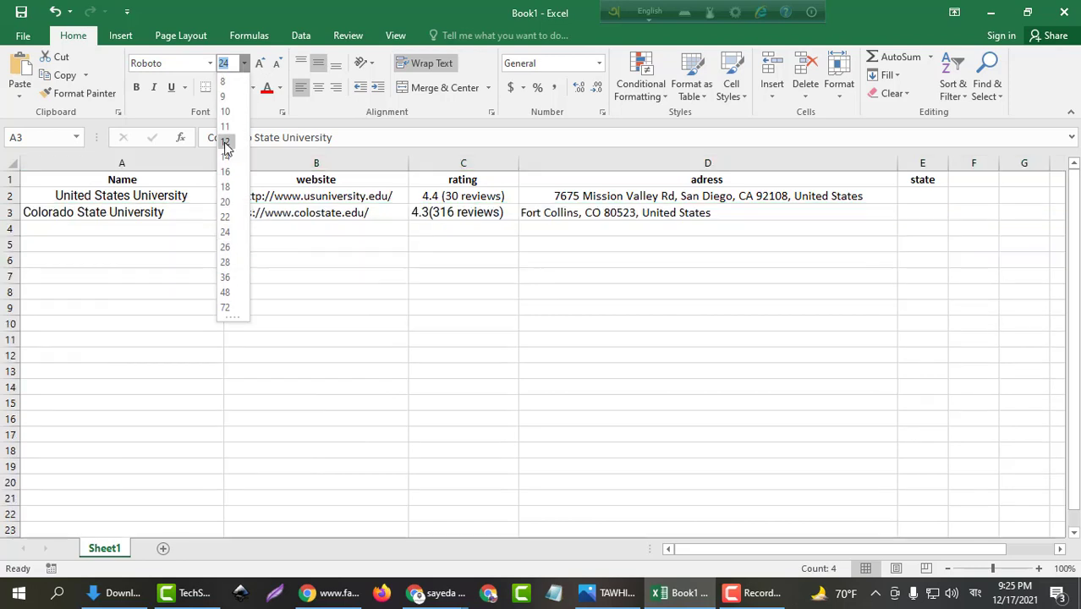
click(318, 87)
click(404, 290)
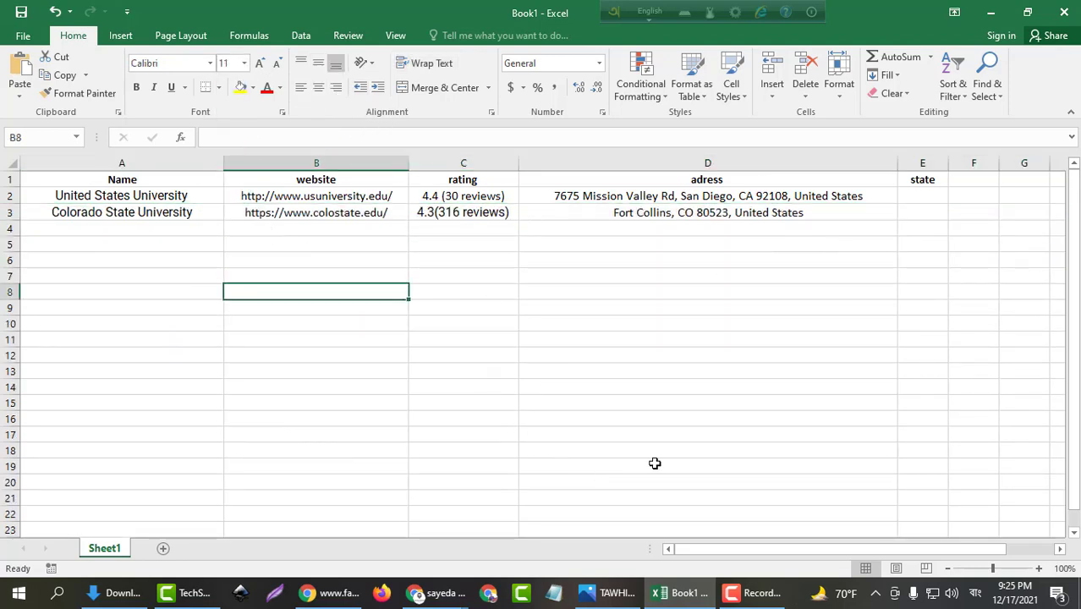
Step: Open the Michigan State University listing in Google Maps and copy its name into cell A4 of the Excel sheet
click(991, 11)
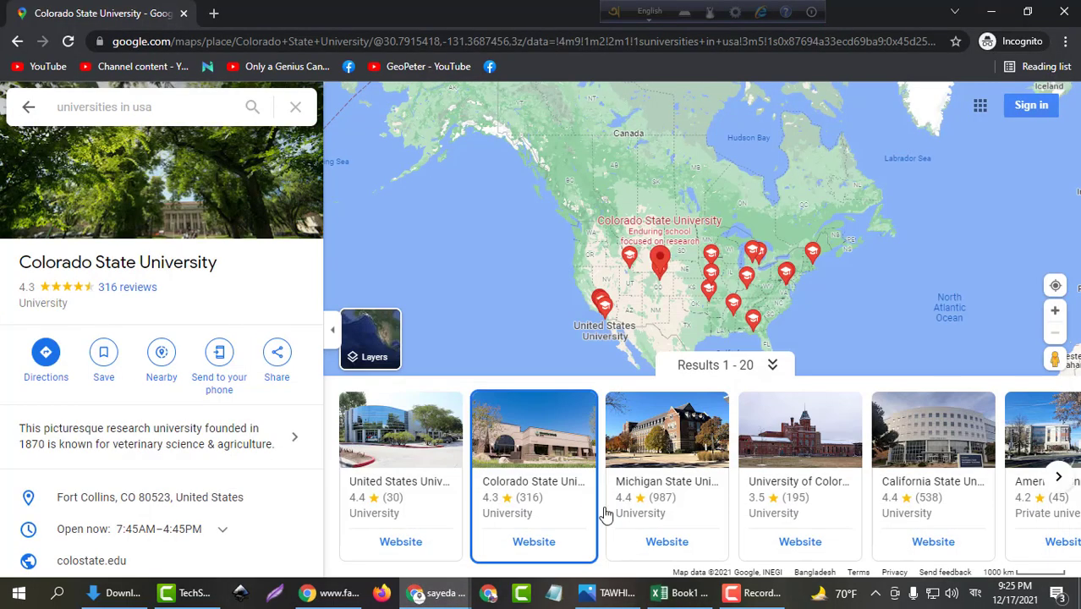
click(699, 506)
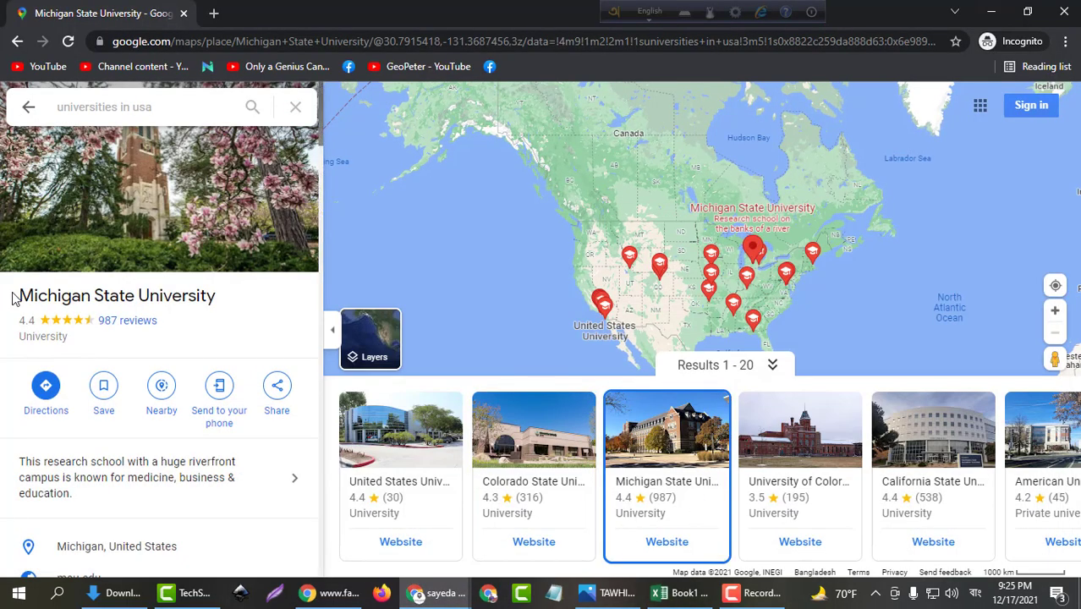
drag(20, 294, 230, 294)
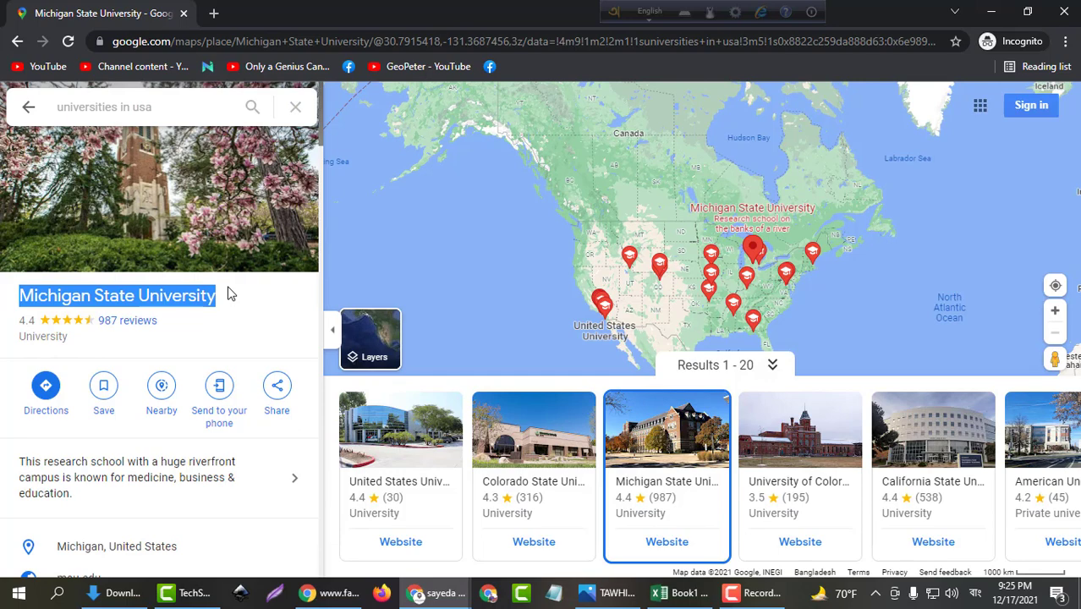
click(676, 592)
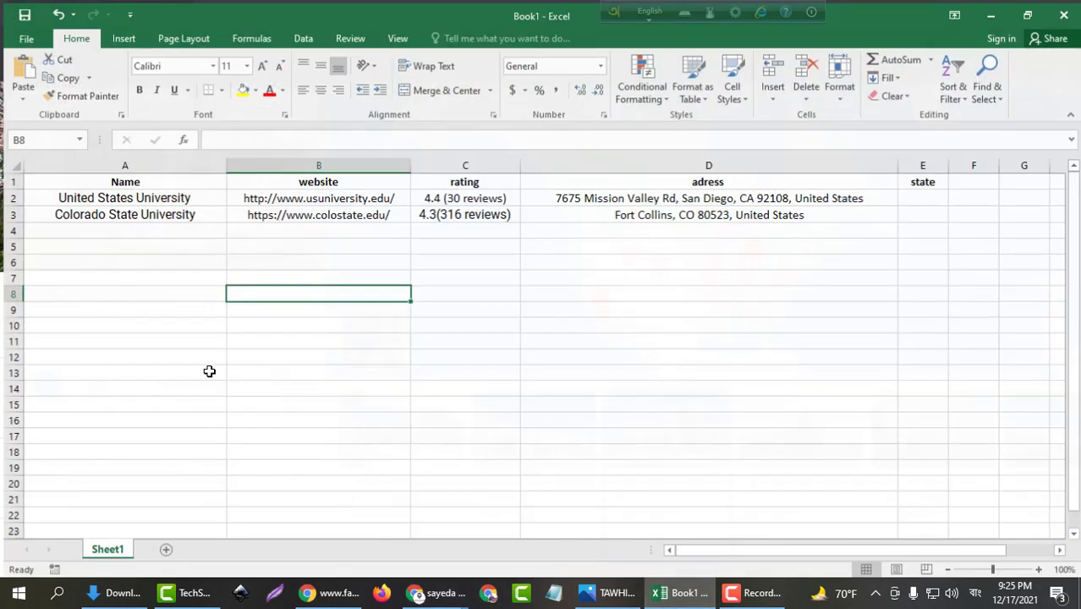
click(132, 230)
key(ctrl+v)
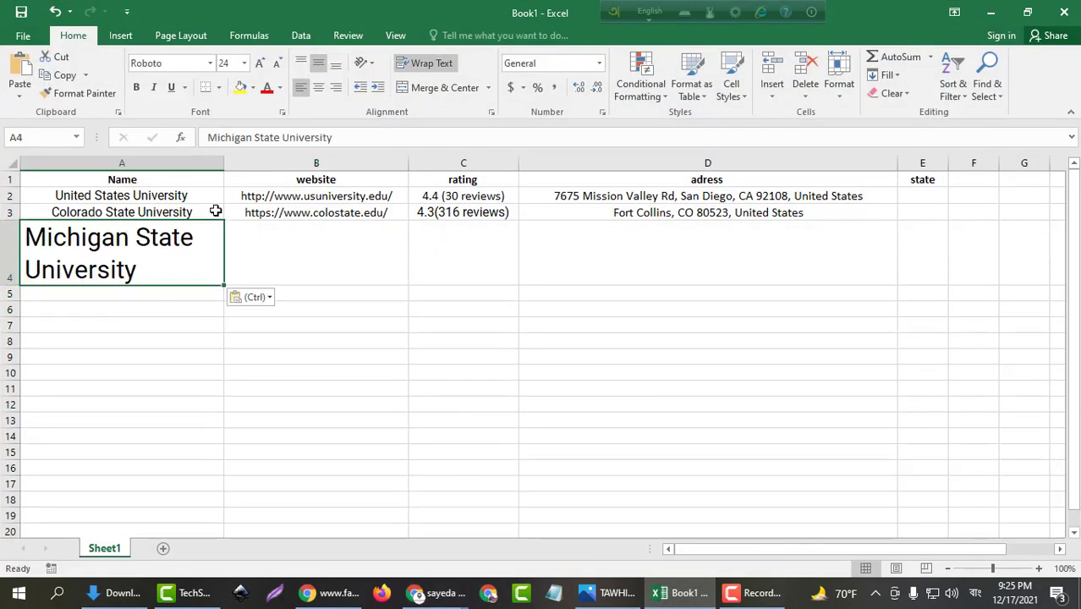
Step: Copy Michigan State University's 4.4 rating with its 987 reviews from Google Maps and paste it into Excel starting at cell C4
click(990, 13)
drag(18, 319, 171, 320)
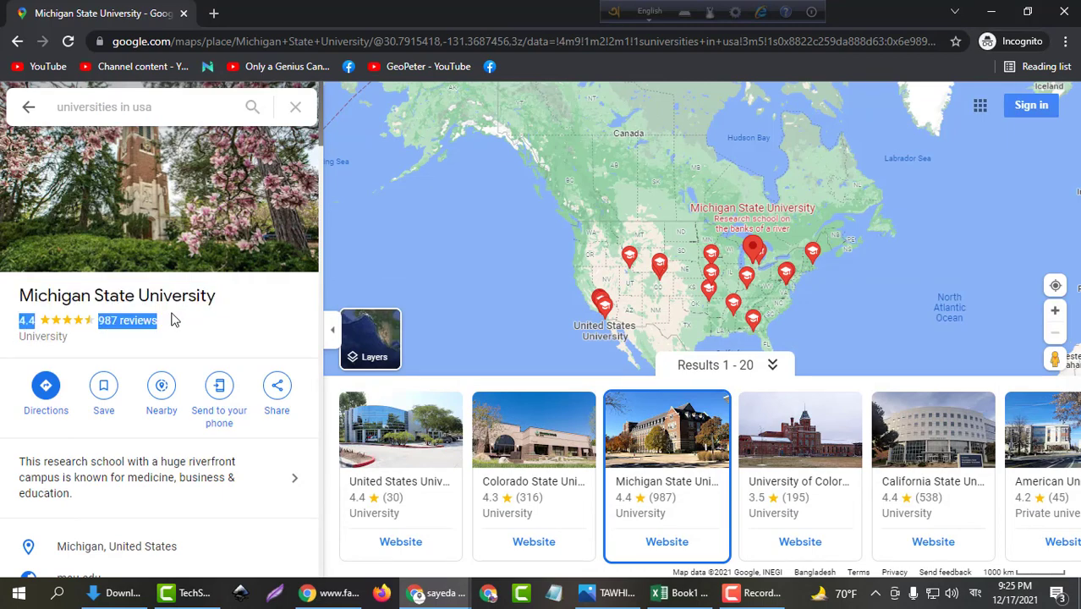
click(689, 592)
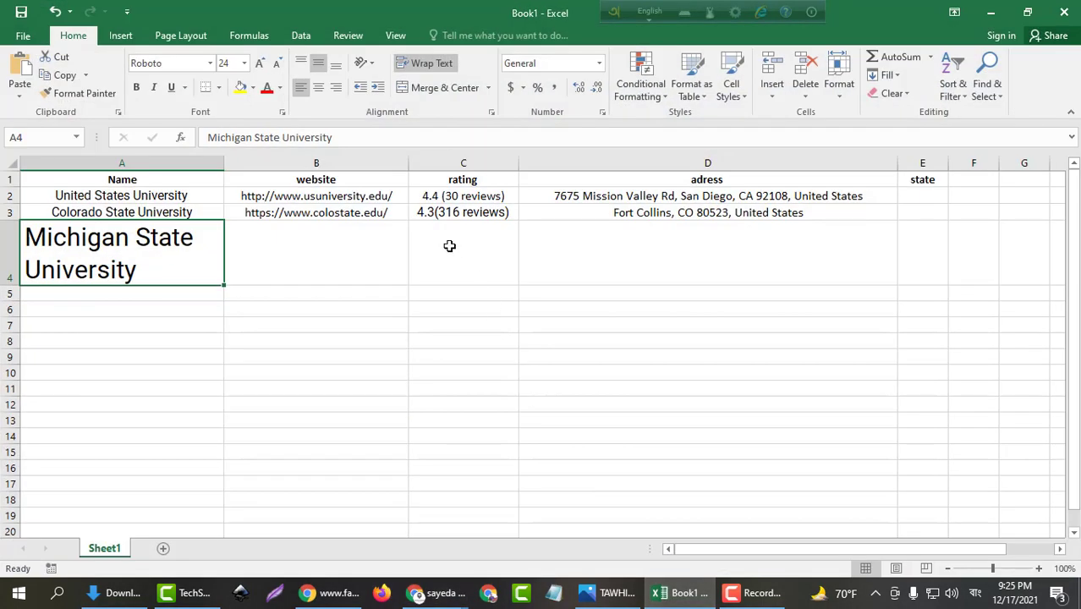
click(449, 245)
key(ctrl+v)
Step: Move the review count from C5 into C4 in parentheses so that C4 reads 4.4(987 reviews)
double_click(479, 291)
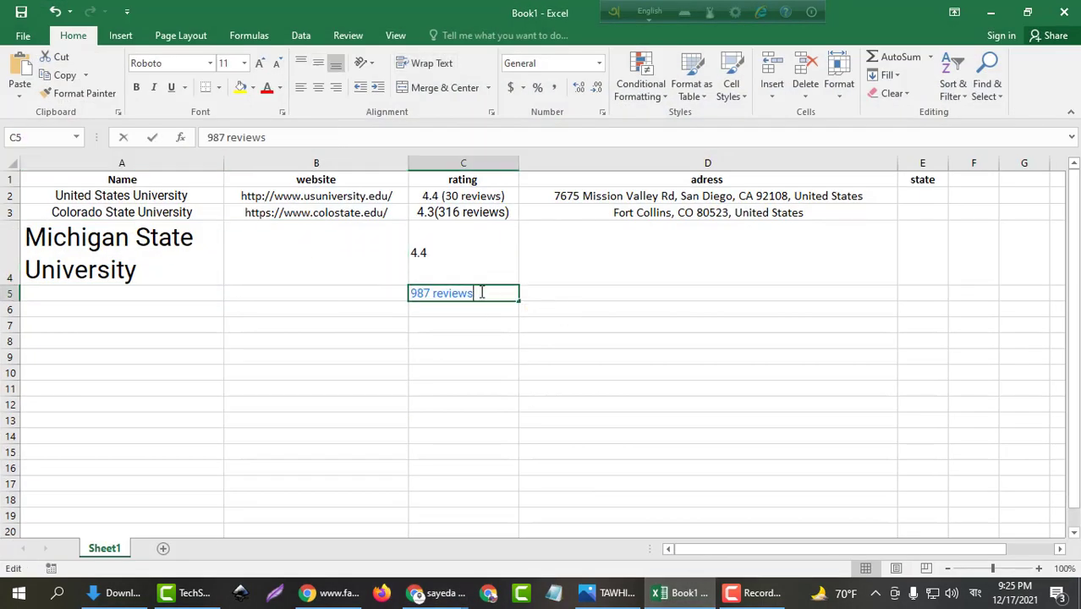
drag(479, 291, 426, 293)
key(BackSpace)
key(BackSpace)
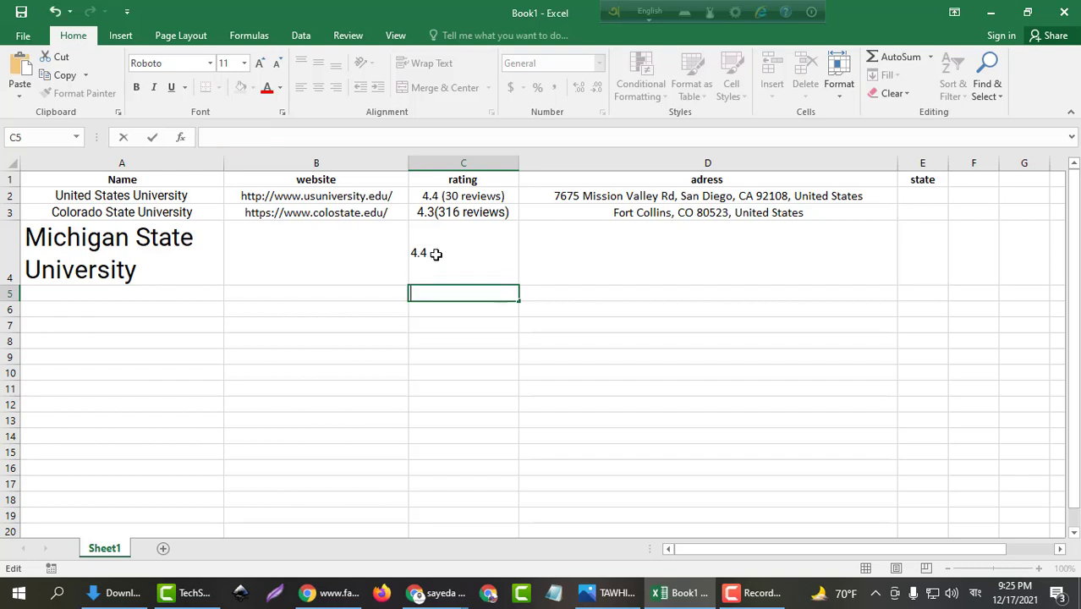
click(436, 251)
double_click(438, 252)
text(()
key(ctrl+v)
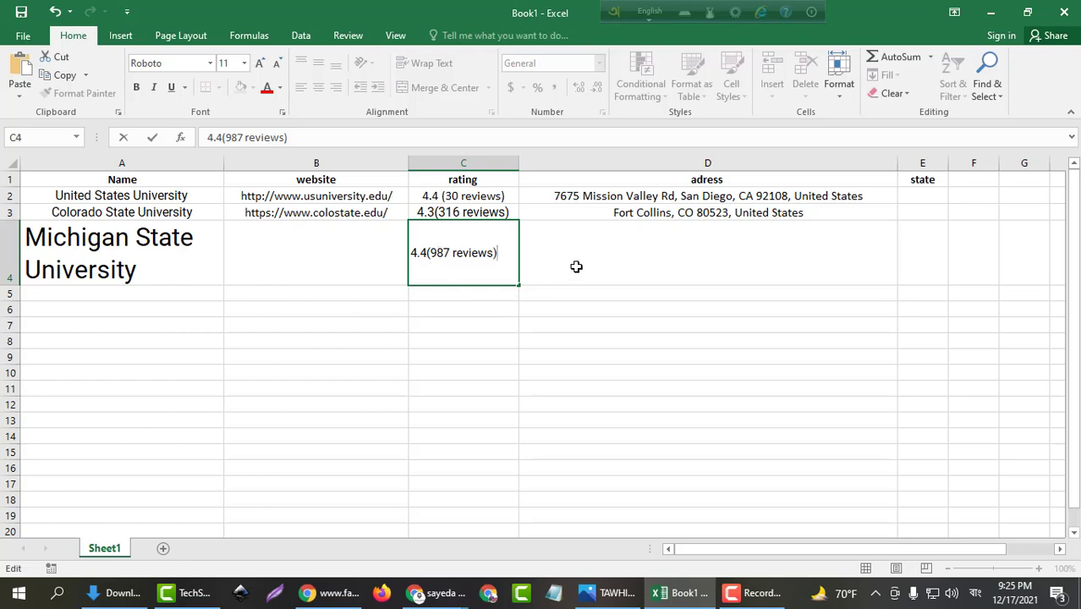
Step: Copy Michigan State University's address from its Google Maps listing and paste it into cell D4 of the Excel sheet
click(567, 269)
click(986, 13)
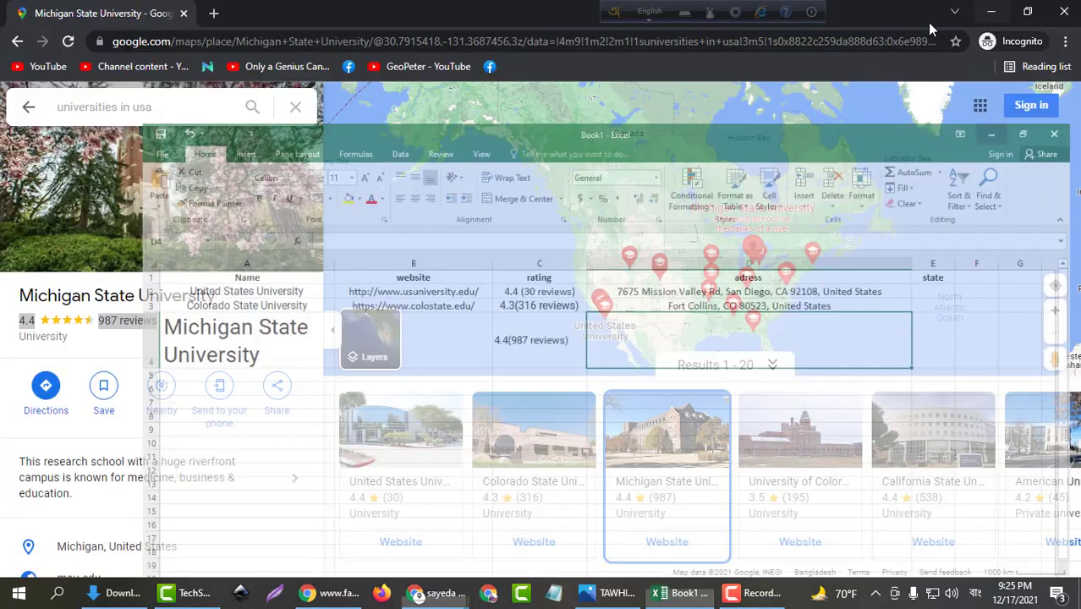
click(322, 136)
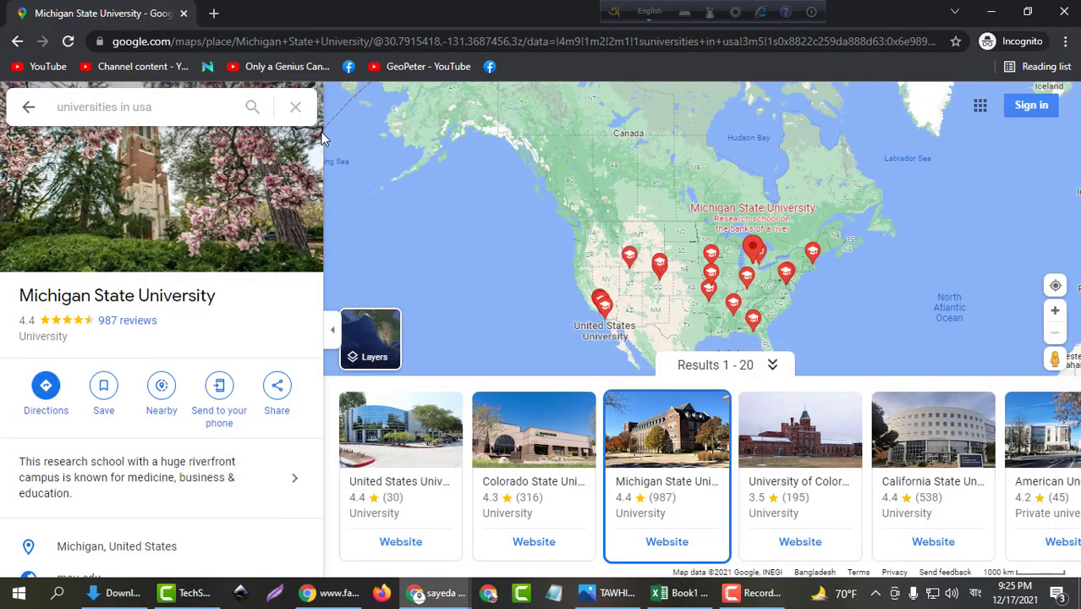
scroll(319, 239, down, 5)
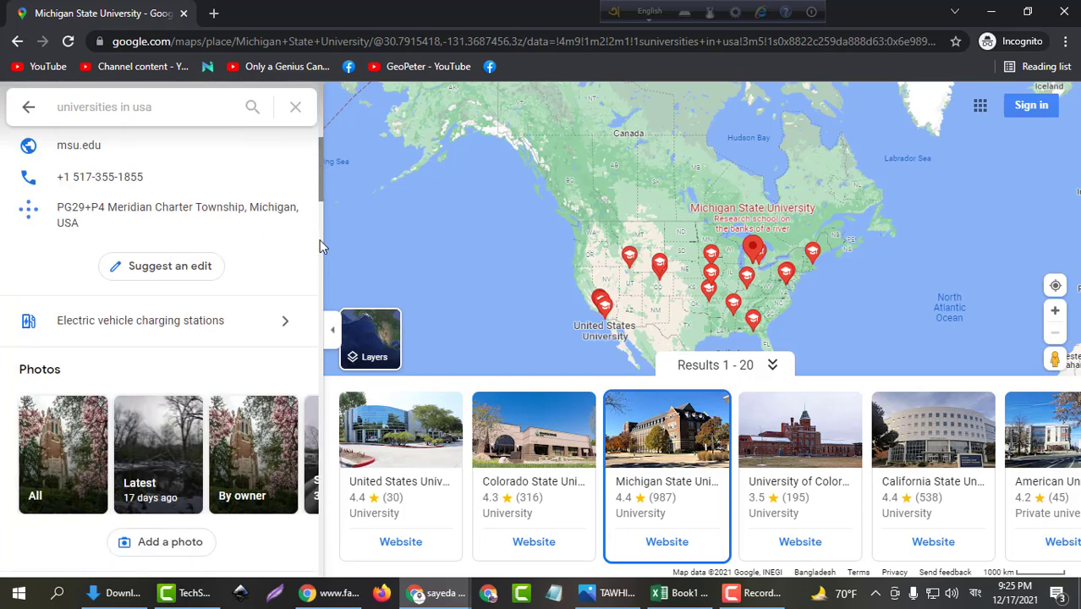
drag(320, 187, 321, 181)
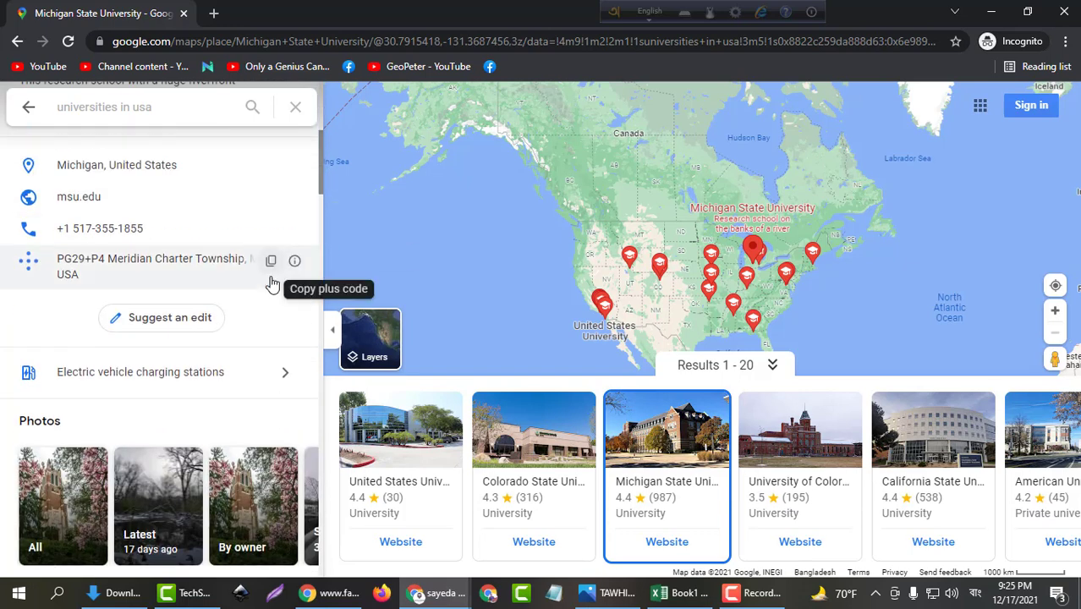
click(273, 262)
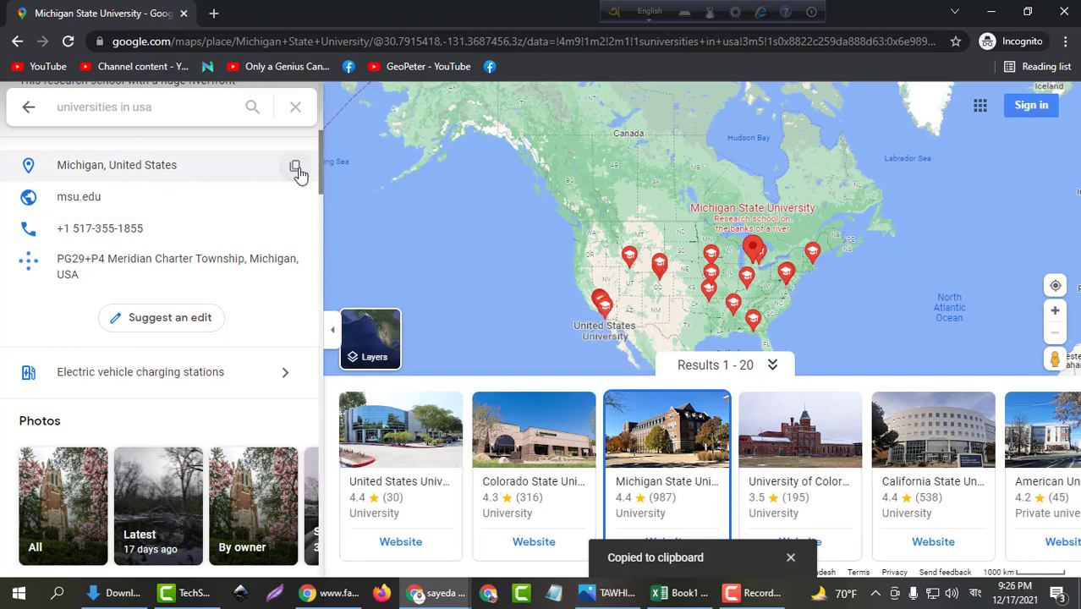
click(296, 170)
key(alt+Tab)
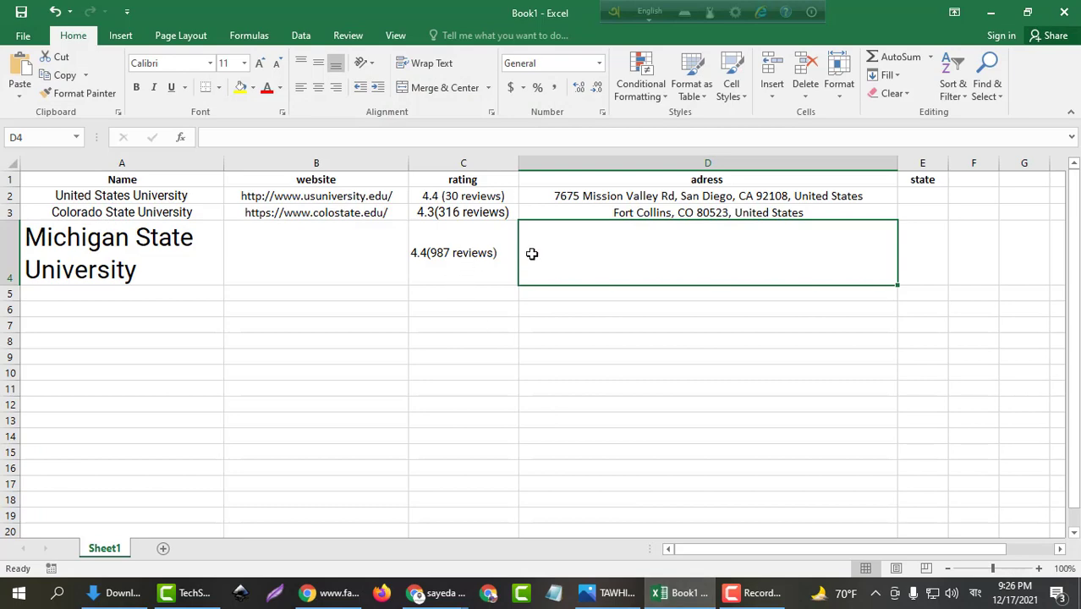
key(ctrl+v)
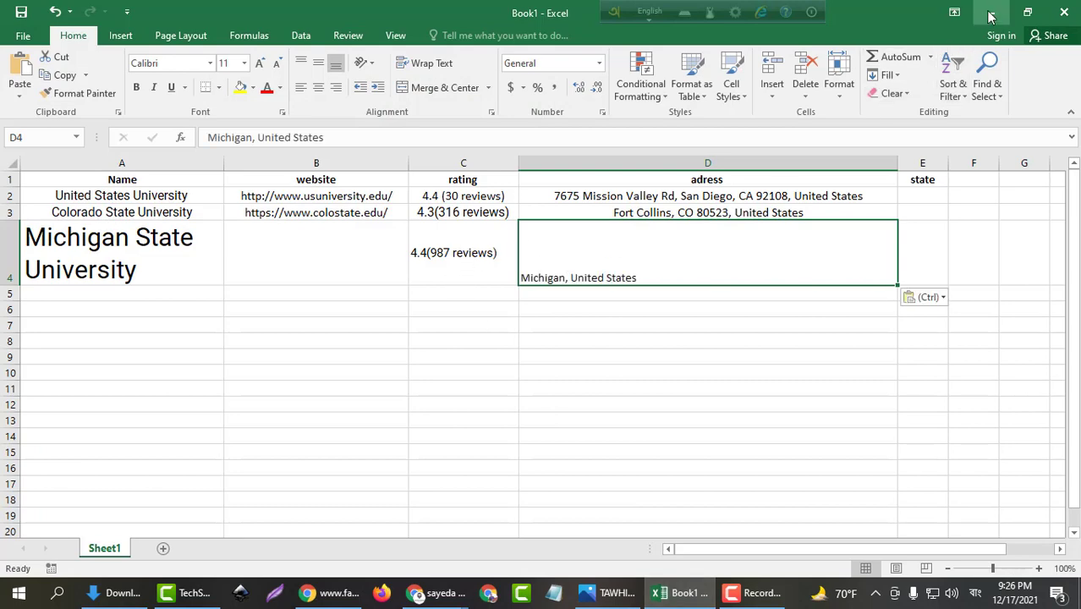
key(alt+Tab)
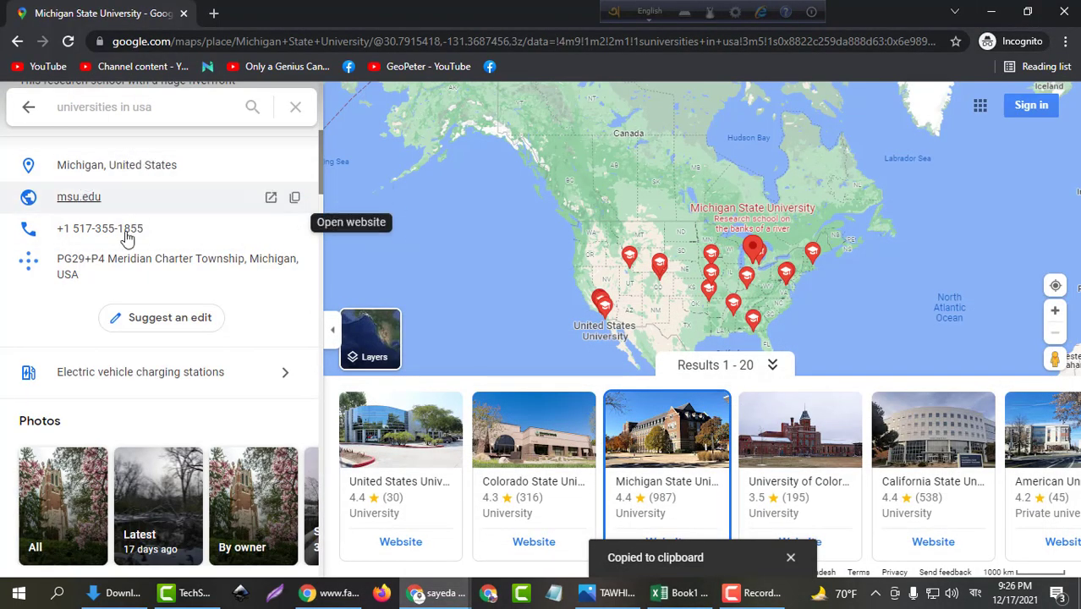
click(292, 205)
click(673, 593)
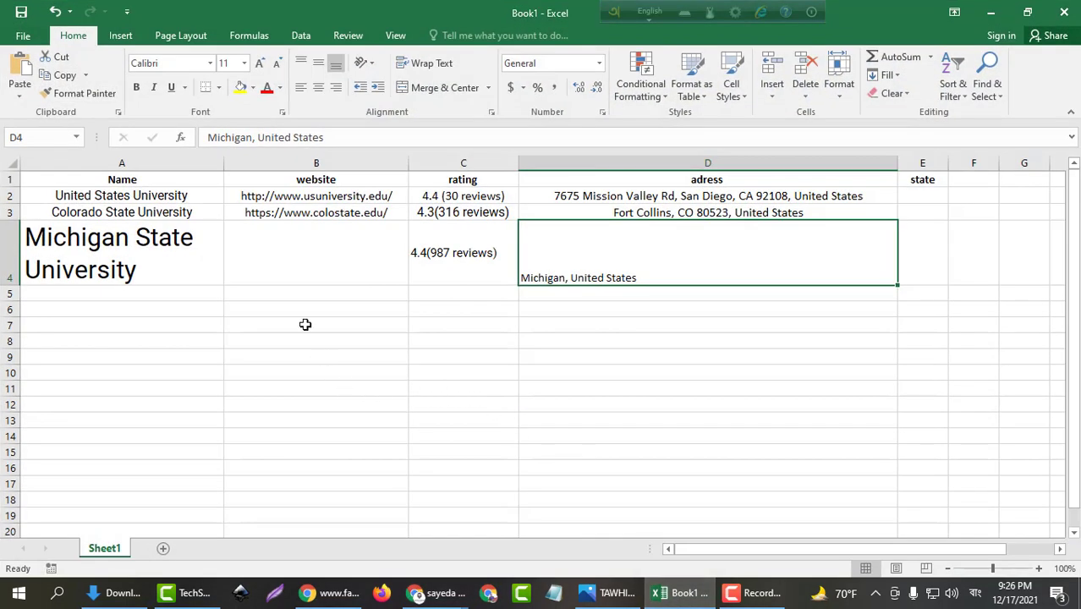
click(299, 261)
key(ctrl+v)
Step: Set the font size of row 4 to 12 and center its contents horizontally
click(11, 248)
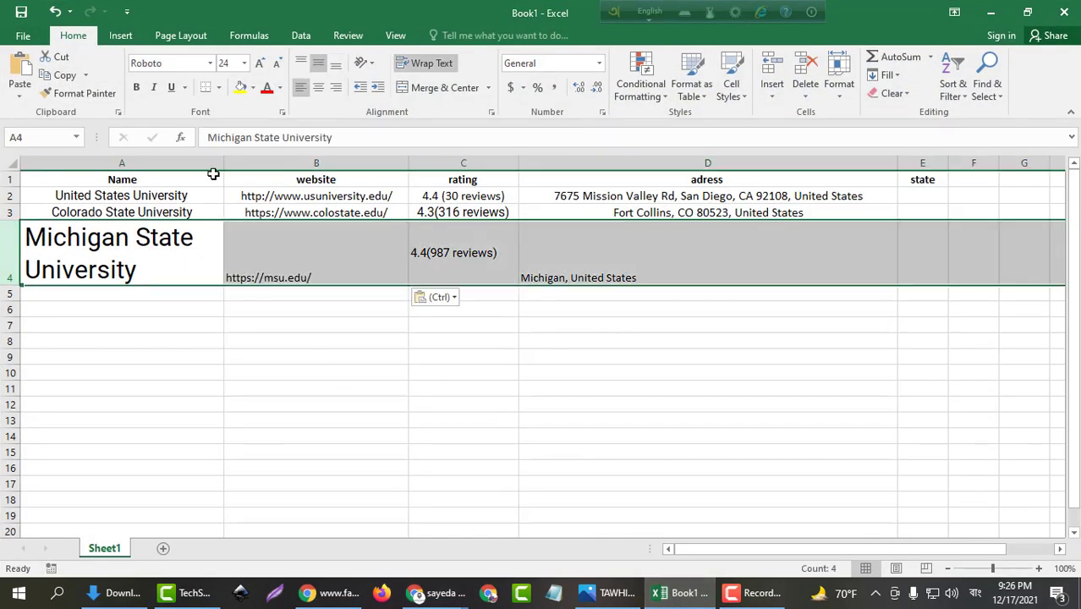
click(244, 63)
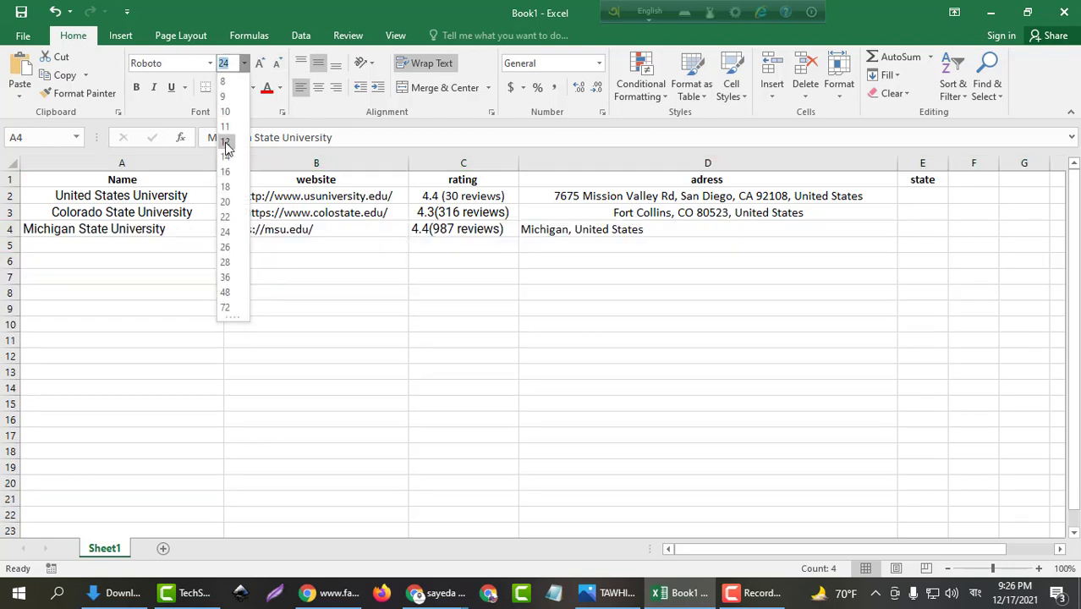
click(226, 142)
click(317, 89)
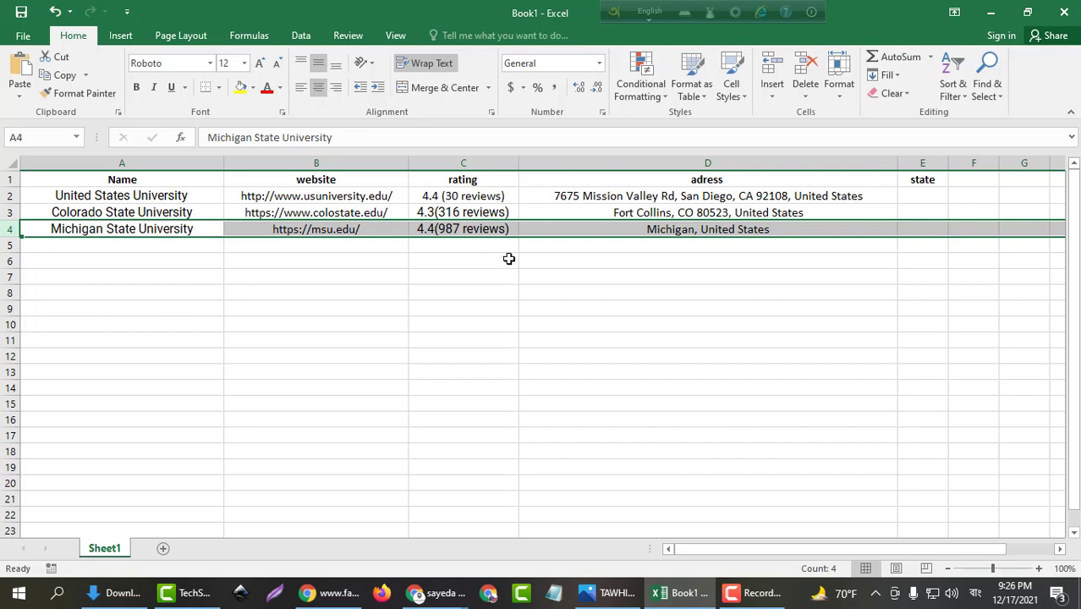
click(110, 199)
click(57, 162)
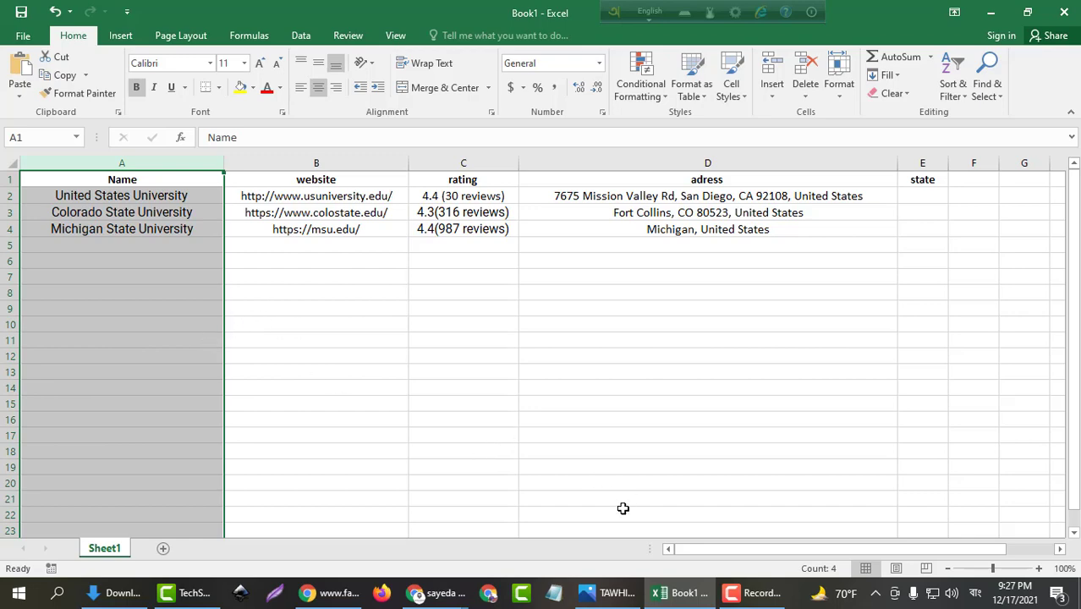
Step: Open the University of Colorado Denver listing in Google Maps and copy its name into cell A5 of the Excel sheet
click(991, 12)
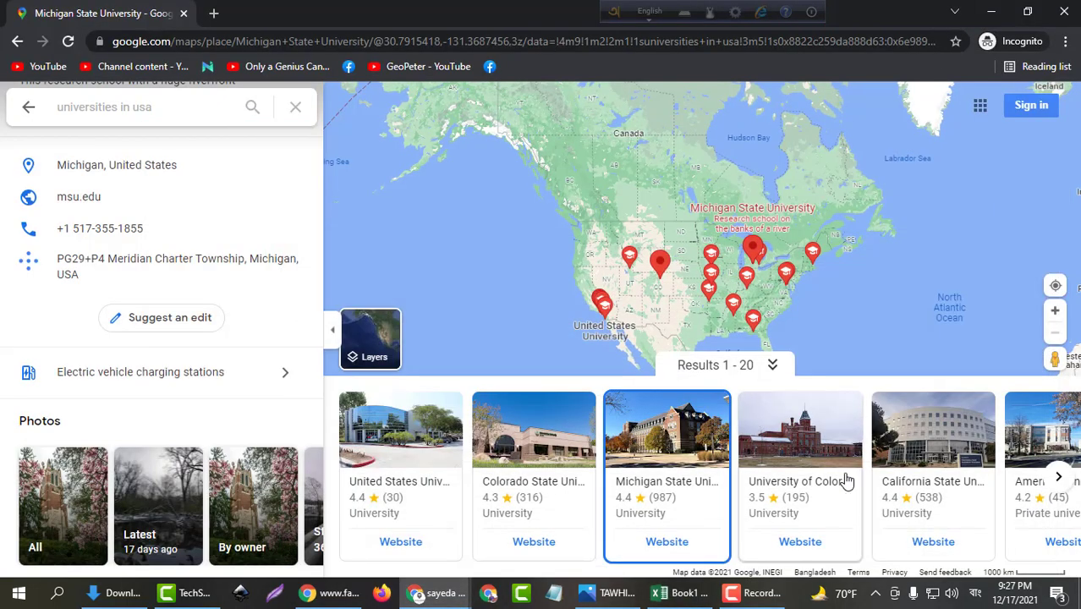
click(825, 504)
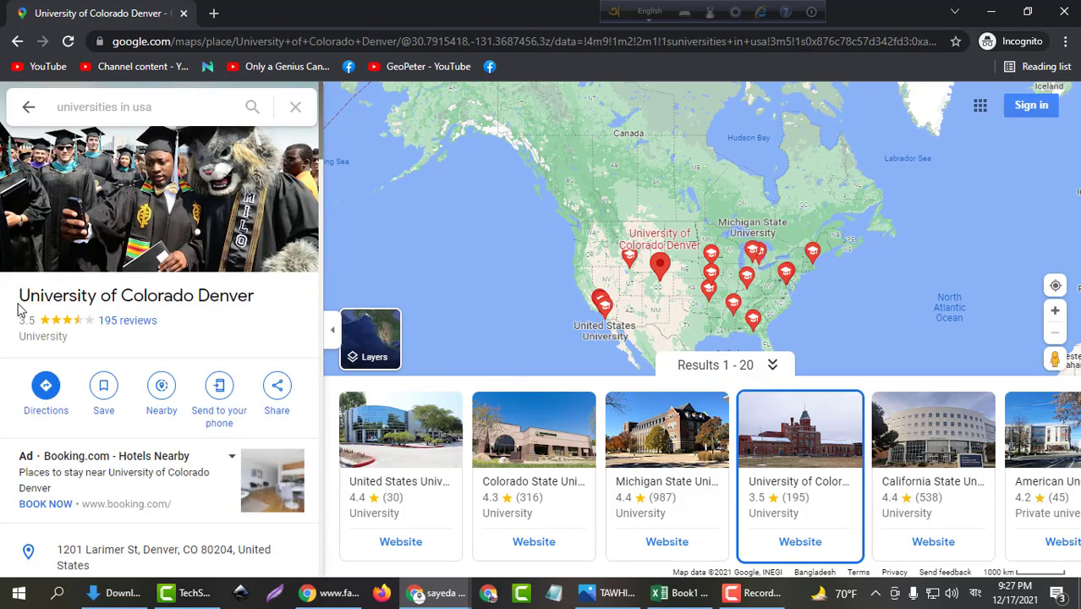
drag(19, 297, 261, 298)
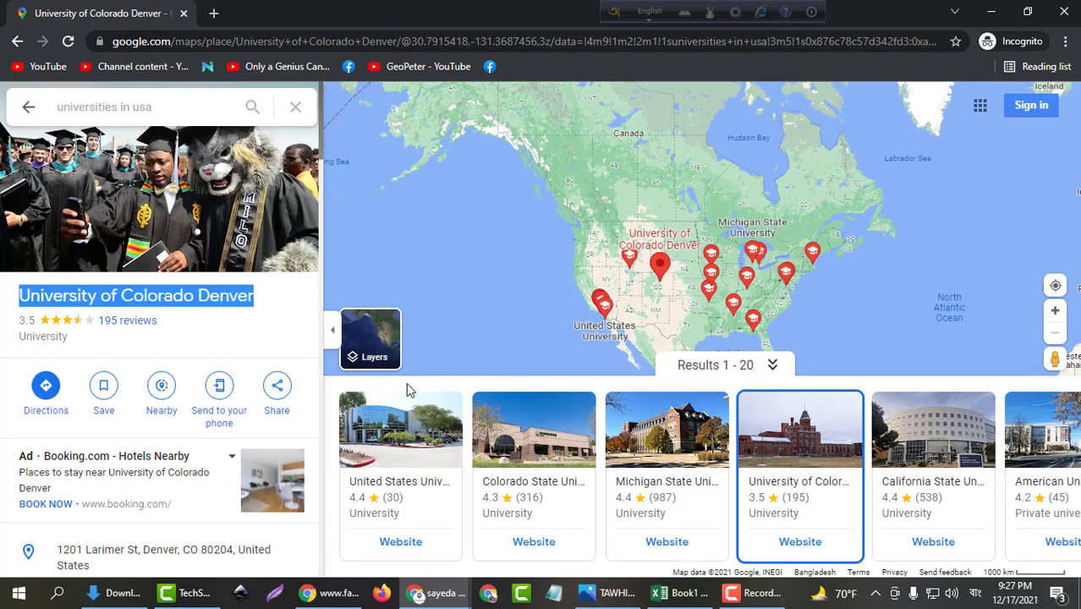
click(681, 593)
click(99, 246)
key(ctrl+v)
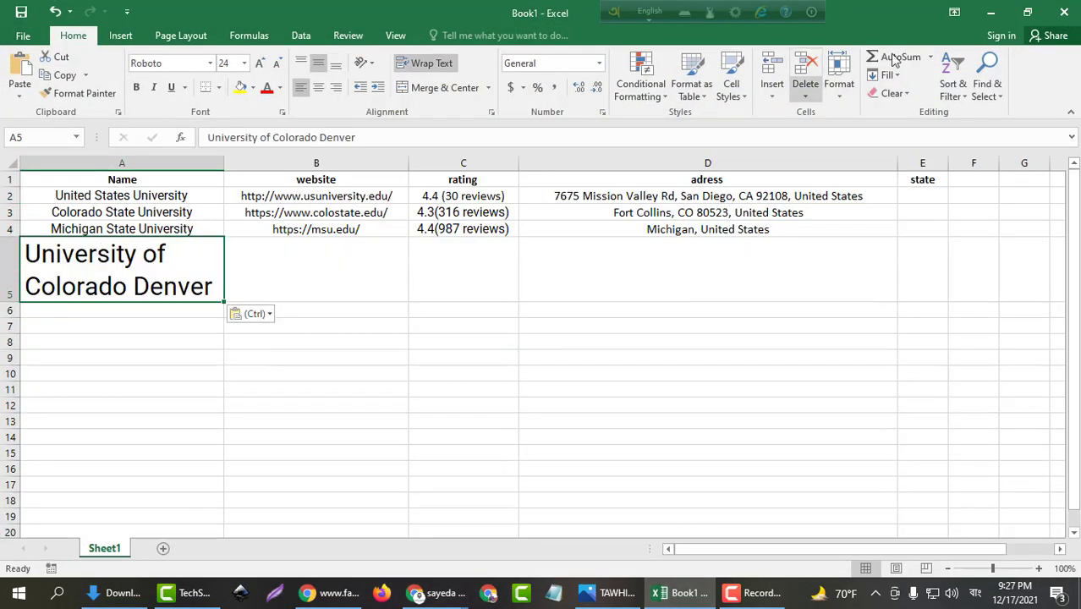
Step: Copy University of Colorado Denver's 3.5 rating with its 195 reviews from Google Maps and paste it into Excel starting at cell C5
click(991, 12)
drag(15, 321, 157, 322)
key(ctrl+c)
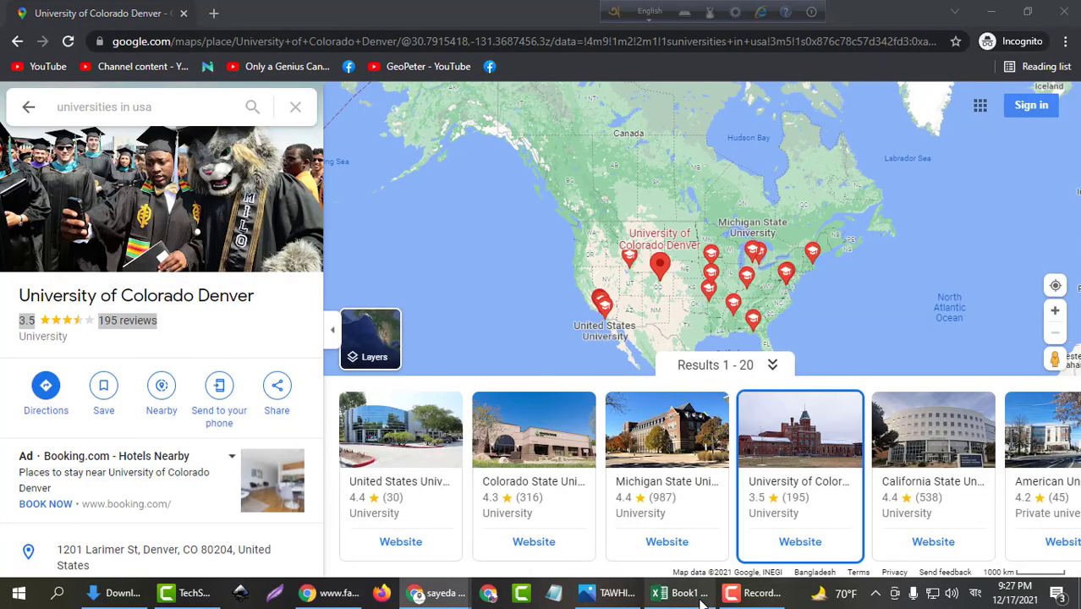
click(685, 592)
click(468, 262)
key(ctrl+v)
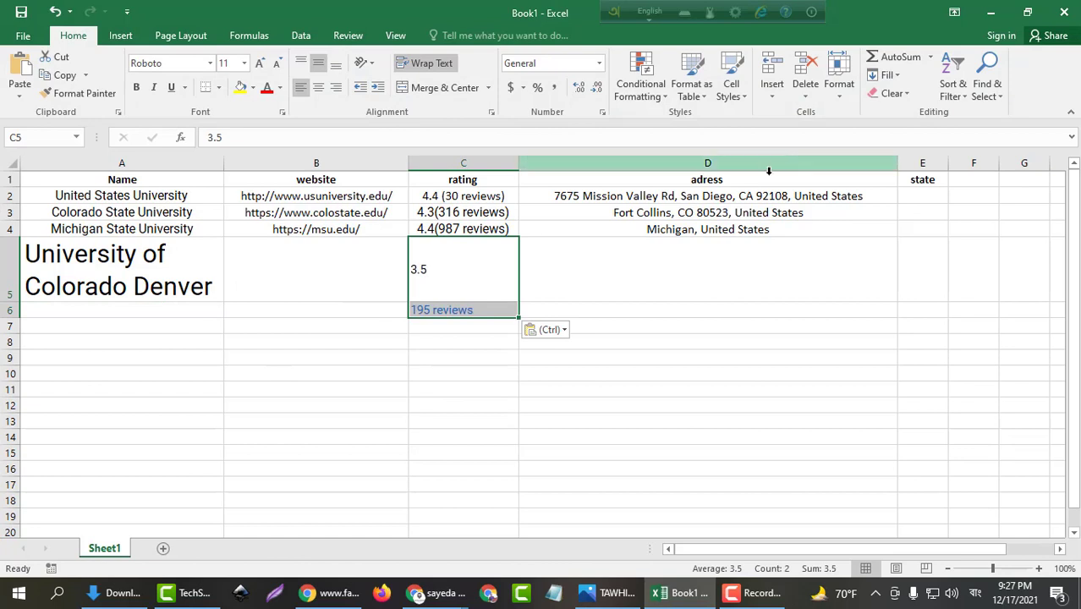
Step: Move the review count from C6 into C5 in parentheses so that C5 reads 3.5(195 reviews)
double_click(477, 311)
drag(476, 311, 412, 310)
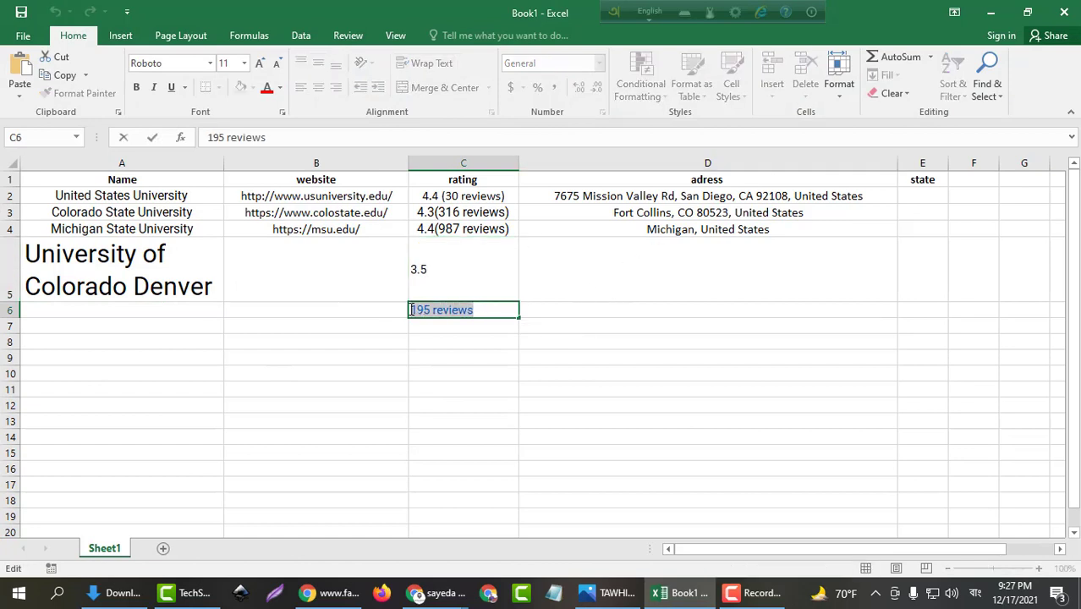
key(ctrl+x)
double_click(444, 271)
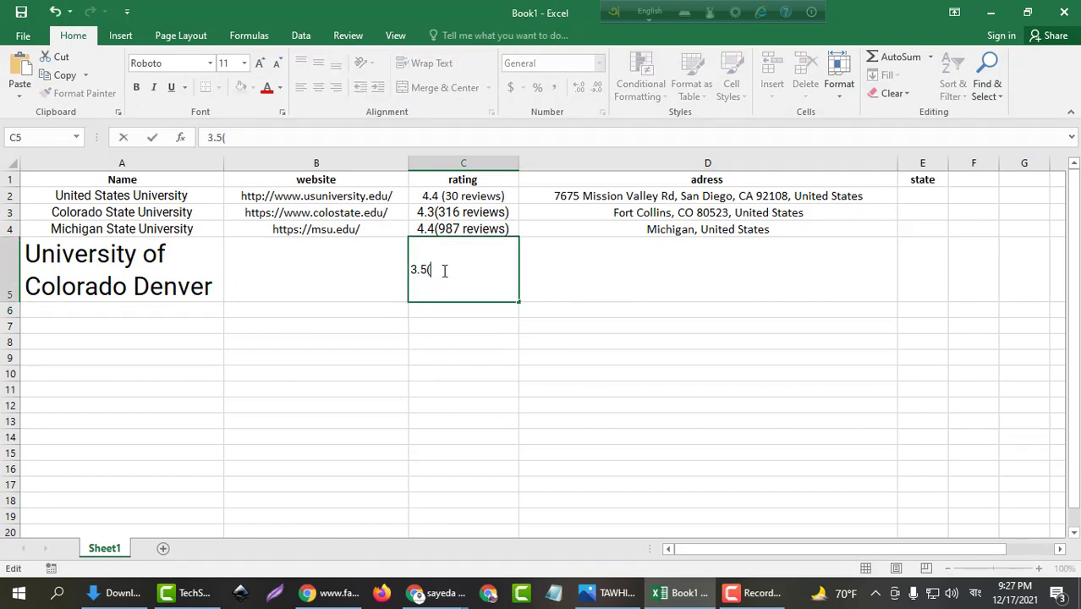
text(()
key(ctrl+v)
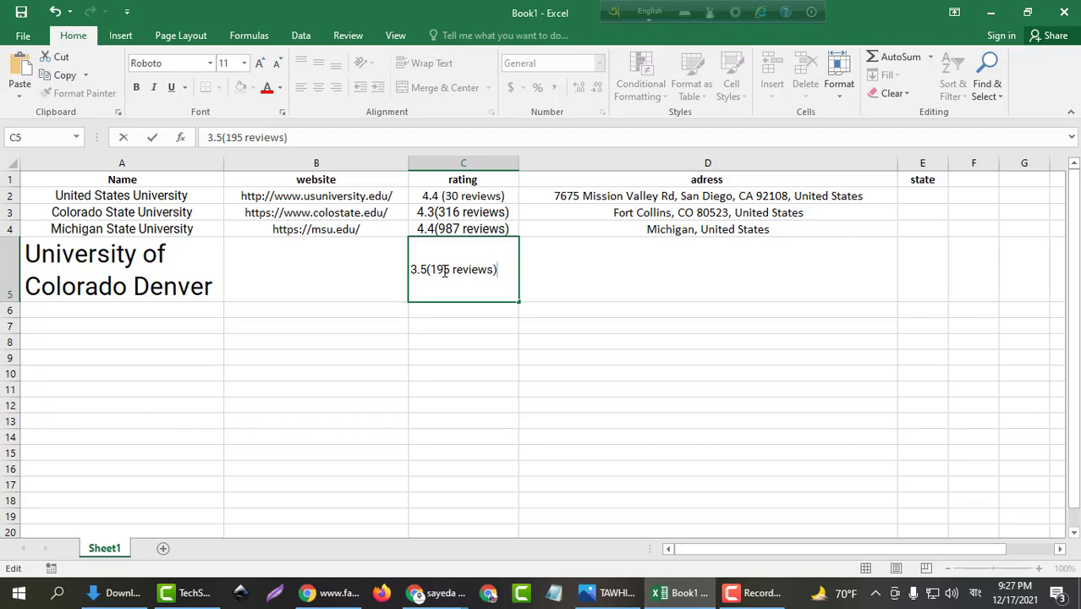
text())
Step: Copy University of Colorado Denver's address from its Google Maps listing and paste it into cell D5 of the Excel sheet
click(990, 12)
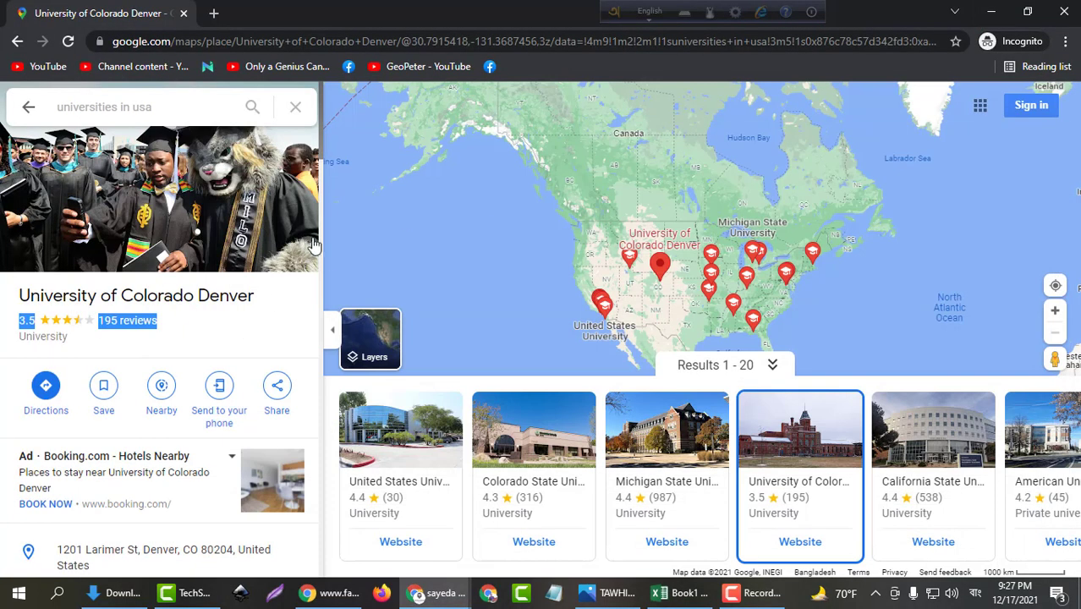
click(321, 150)
click(321, 170)
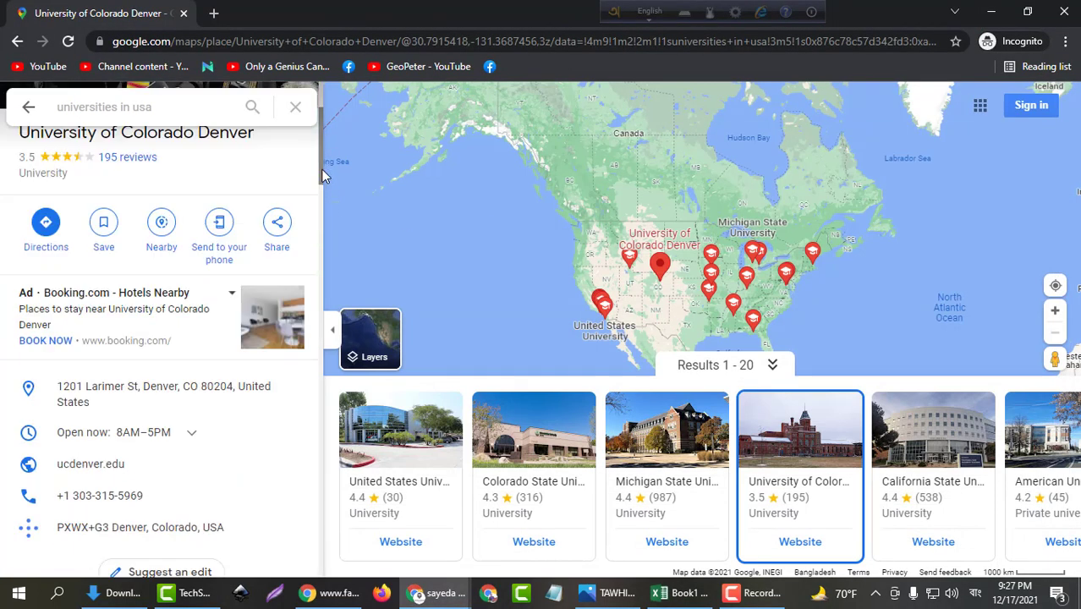
drag(322, 175, 325, 163)
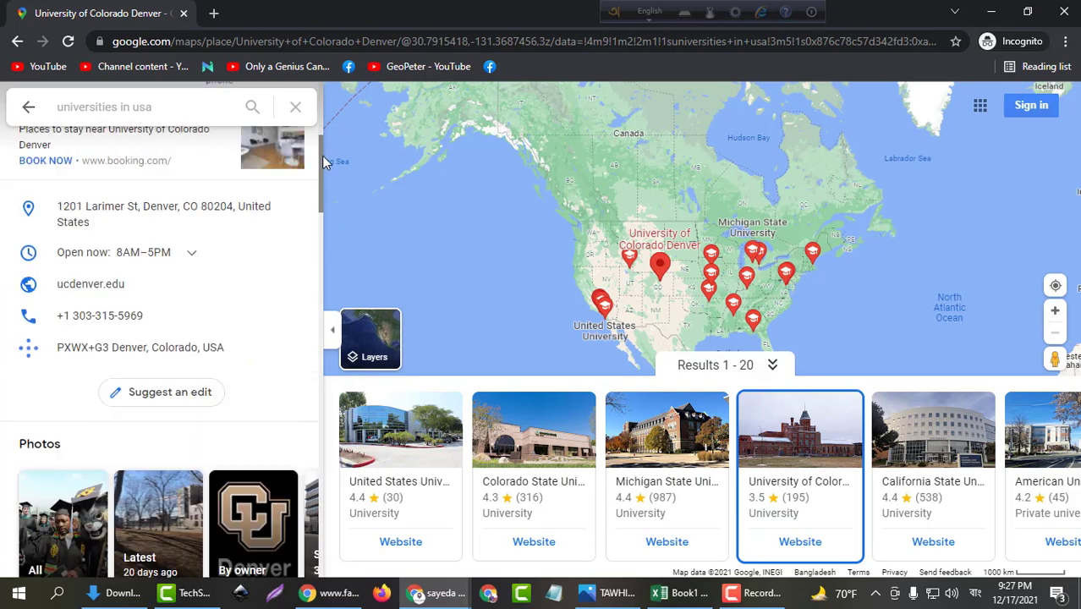
click(294, 208)
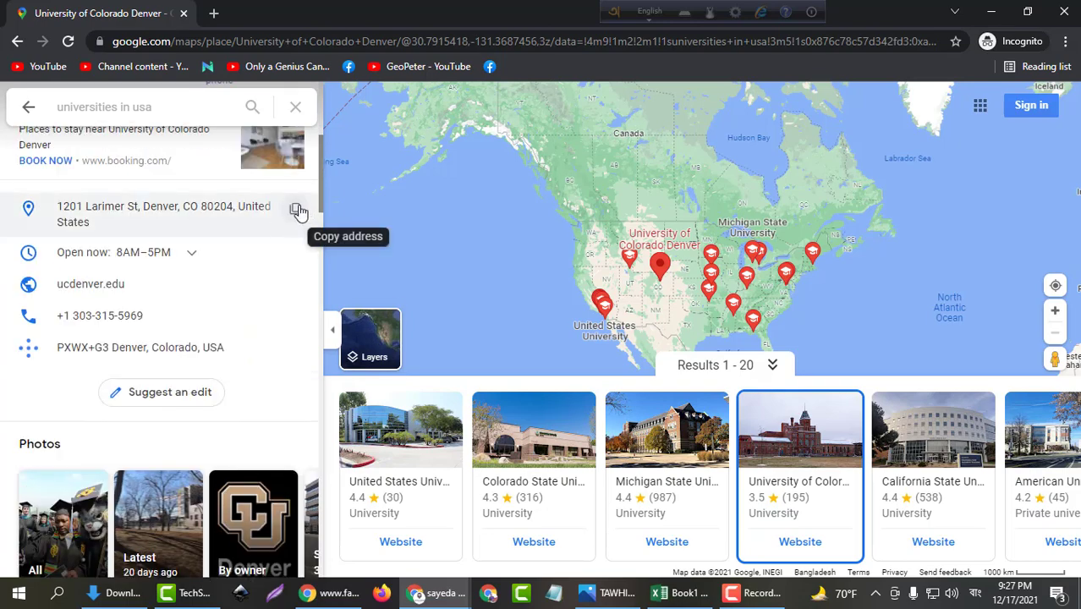
click(672, 594)
click(540, 276)
key(ctrl+v)
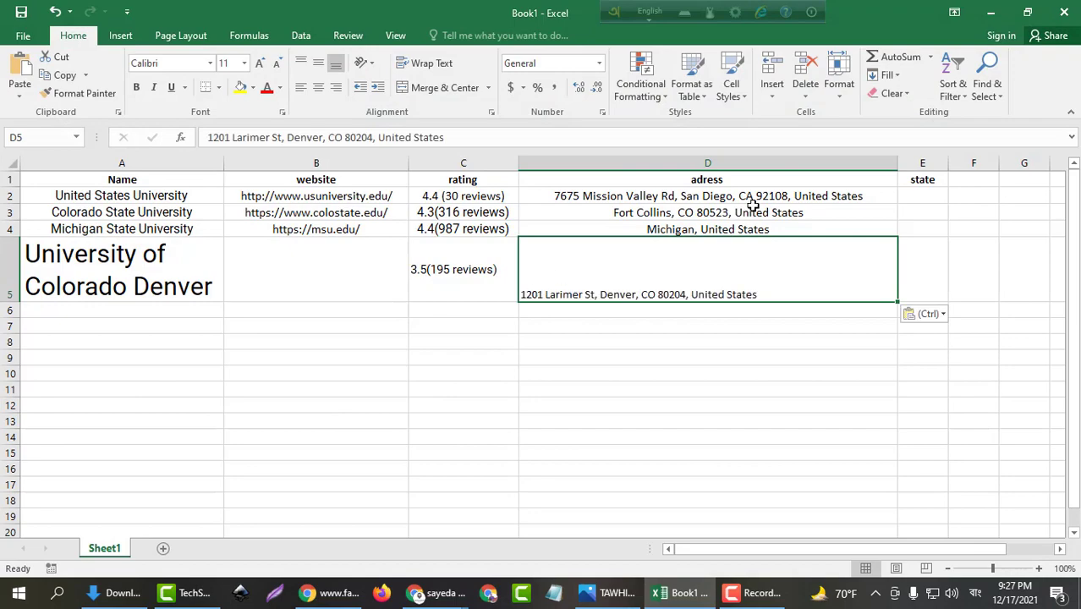
click(990, 13)
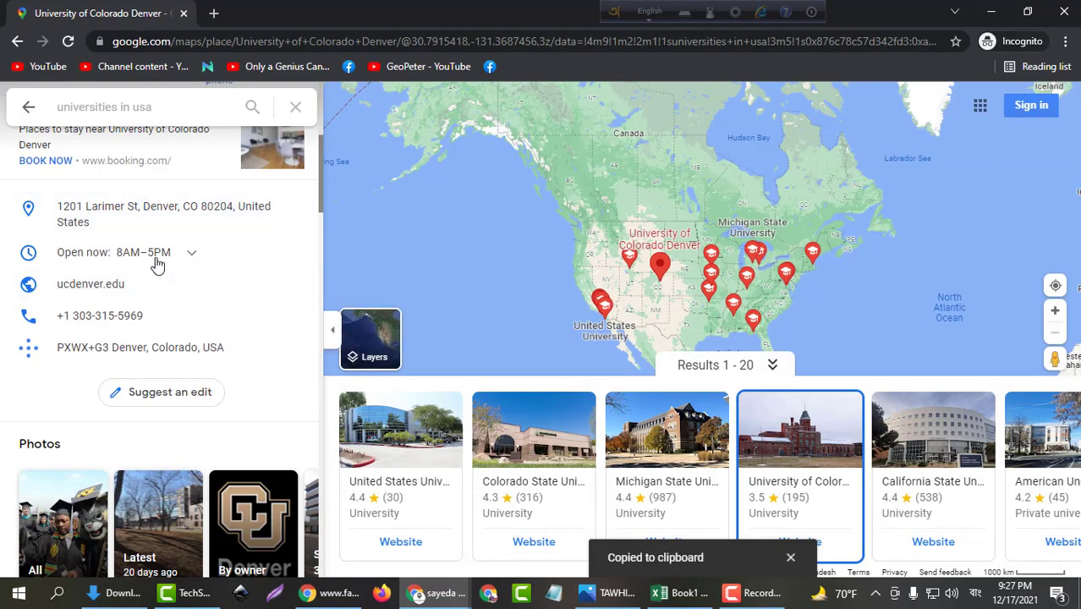
click(295, 286)
key(alt+Tab)
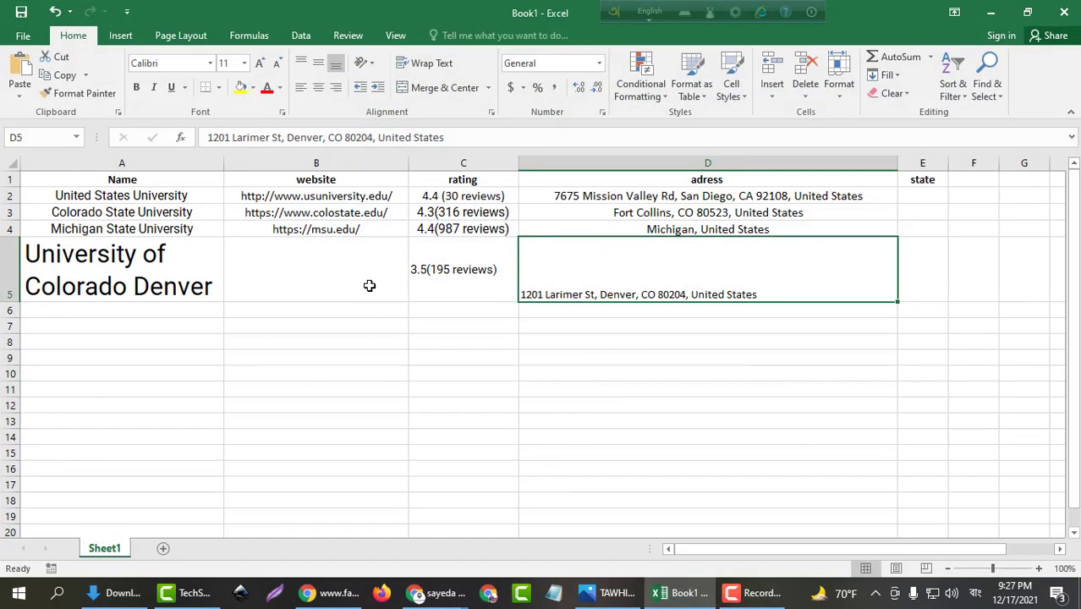
click(354, 266)
key(ctrl+v)
Step: Open the California State University, Fullerton listing in Google Maps and copy its name into cell A6 of the Excel sheet
click(991, 13)
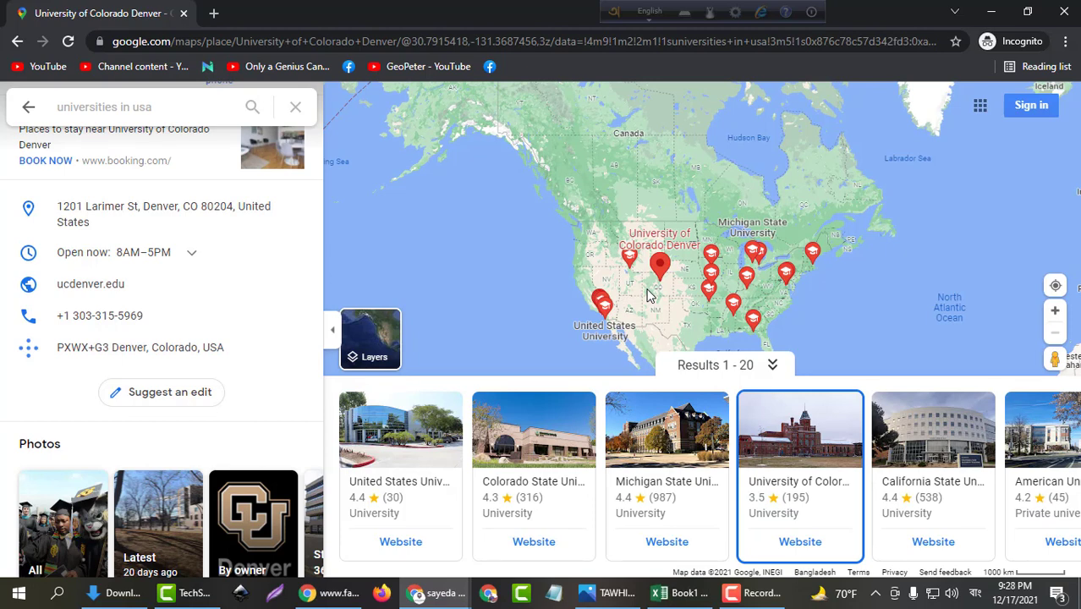
click(954, 506)
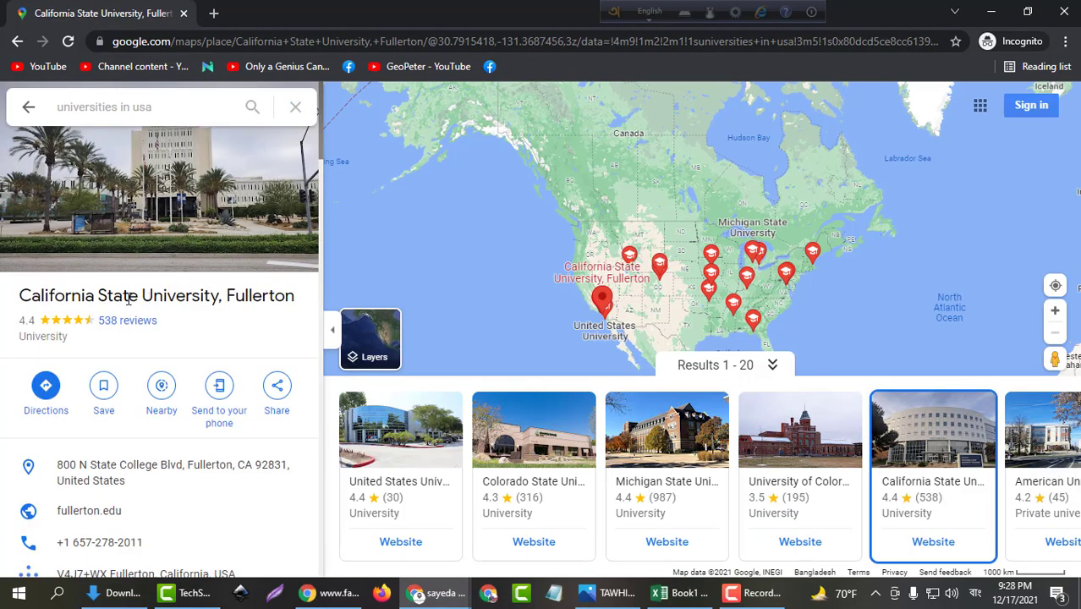
drag(19, 294, 312, 297)
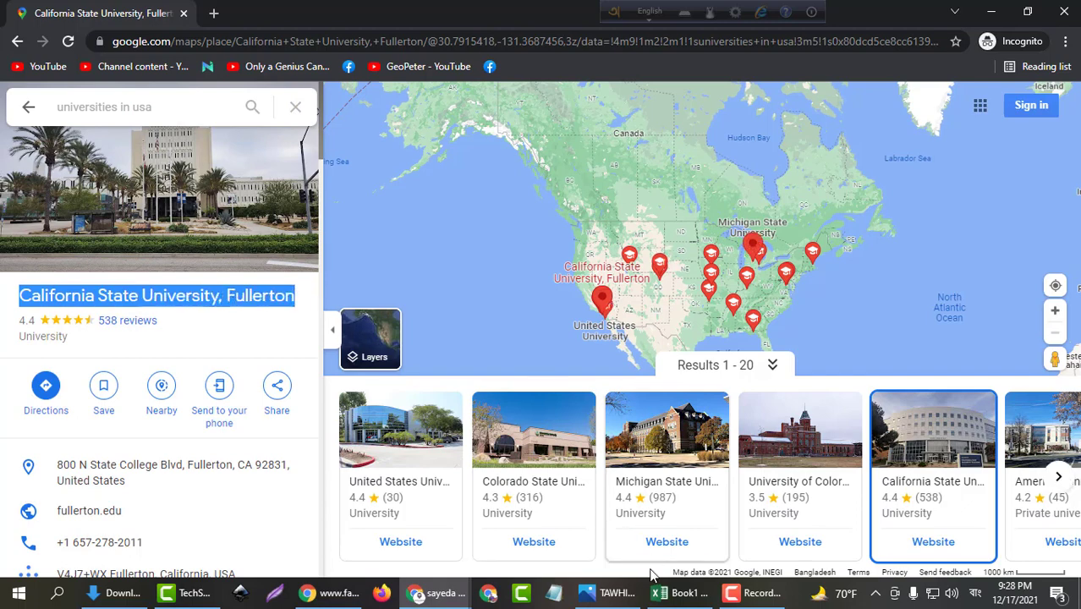
click(680, 606)
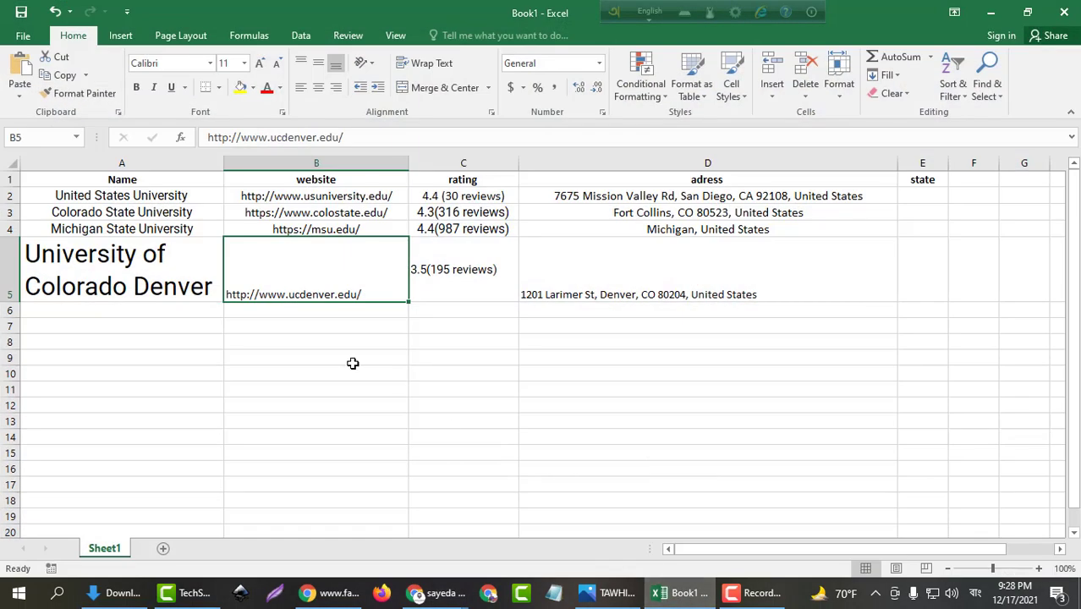
click(164, 310)
key(ctrl+v)
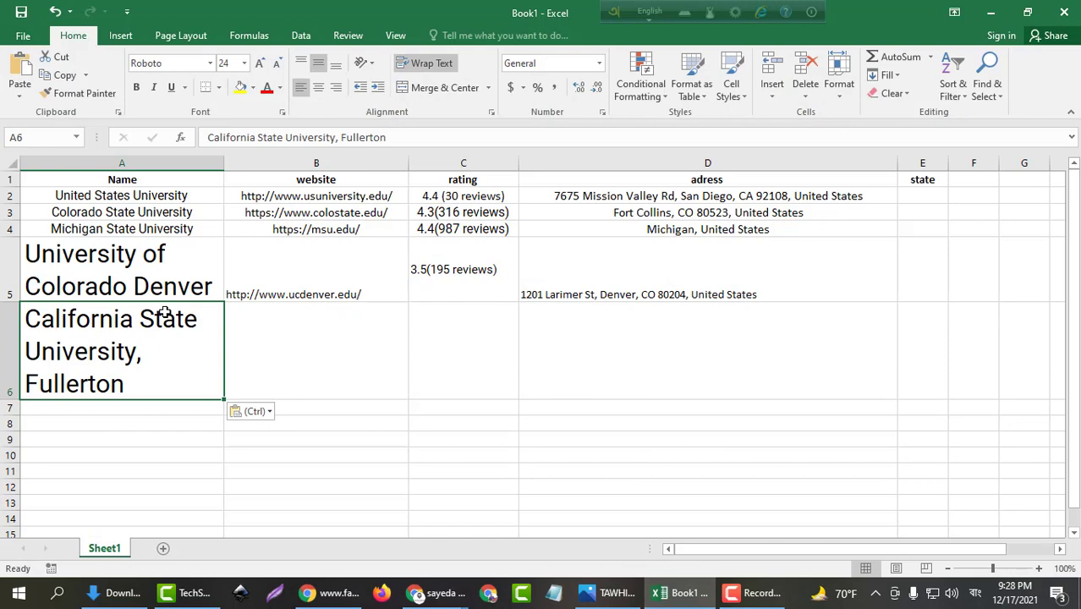
Step: Copy the rating and review count of California State University, Fullerton from Google Maps and return to the Excel sheet
click(990, 12)
drag(17, 321, 169, 322)
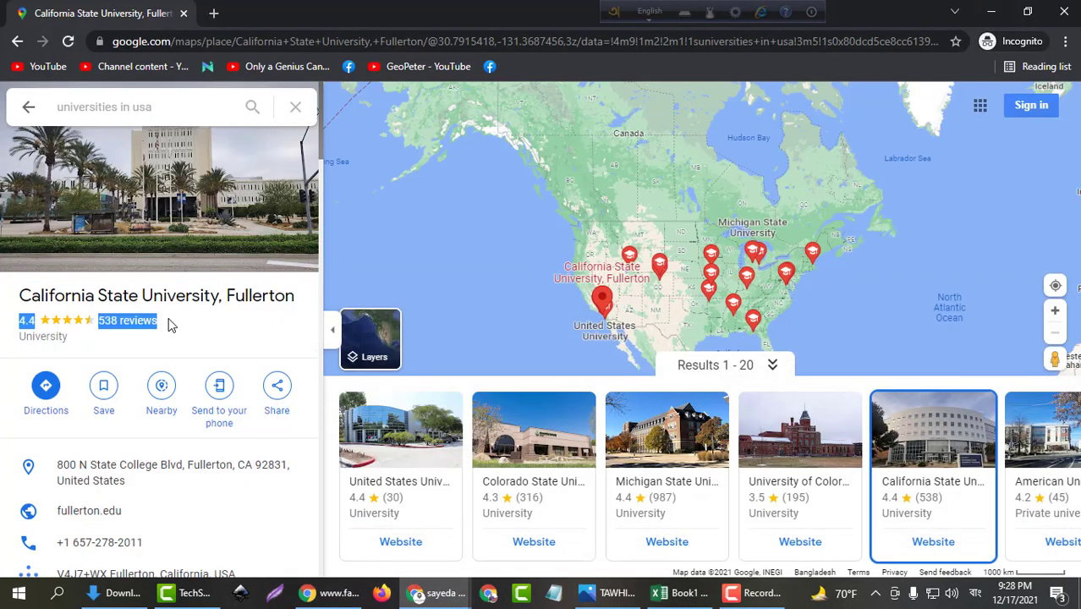
click(682, 593)
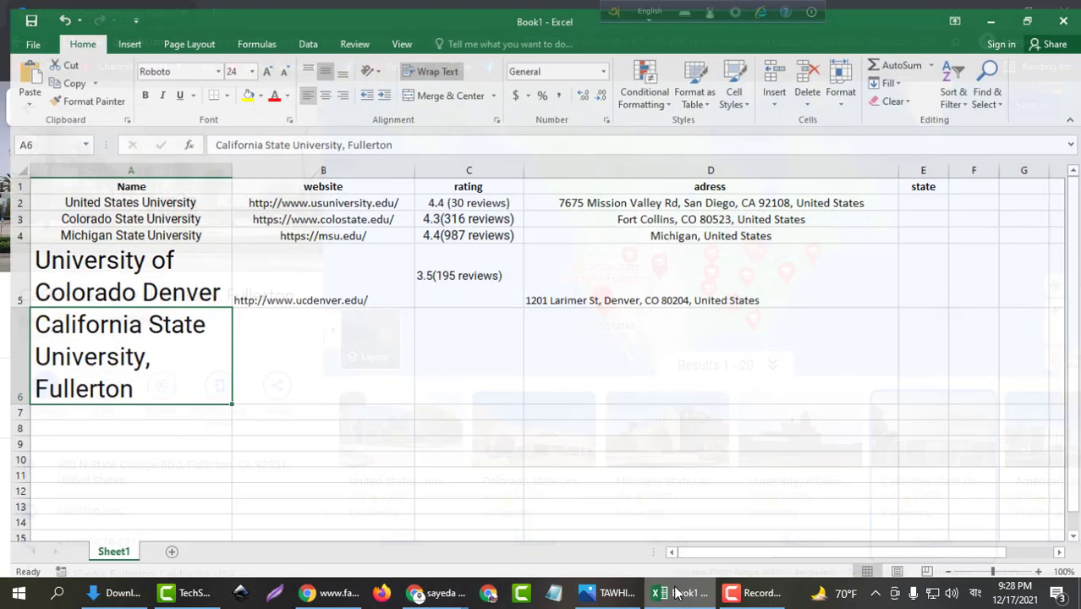
click(638, 357)
key(ctrl+v)
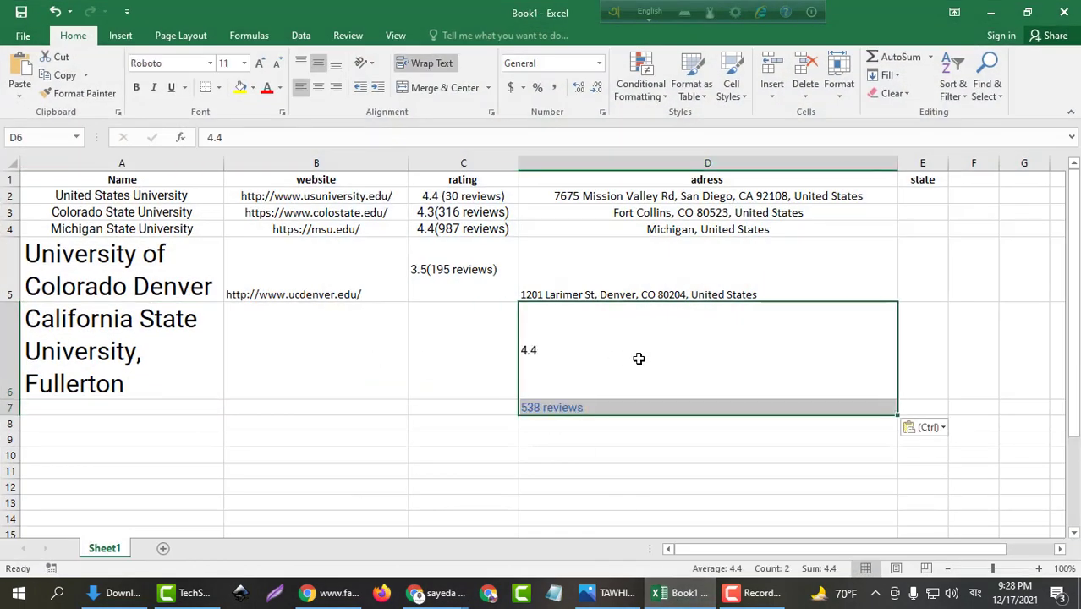
text(z)
click(465, 350)
key(ctrl+z)
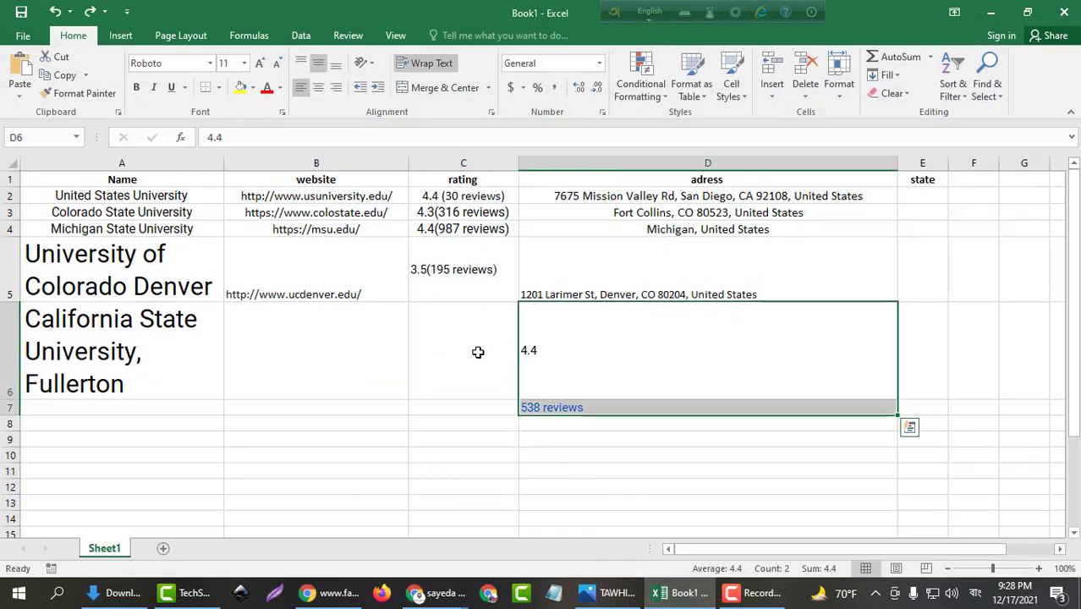
key(ctrl+z)
Step: Paste the copied rating into C6 and move the review count from C7 into it in parentheses so that C6 reads 4.4(538 reviews)
click(466, 345)
key(ctrl+v)
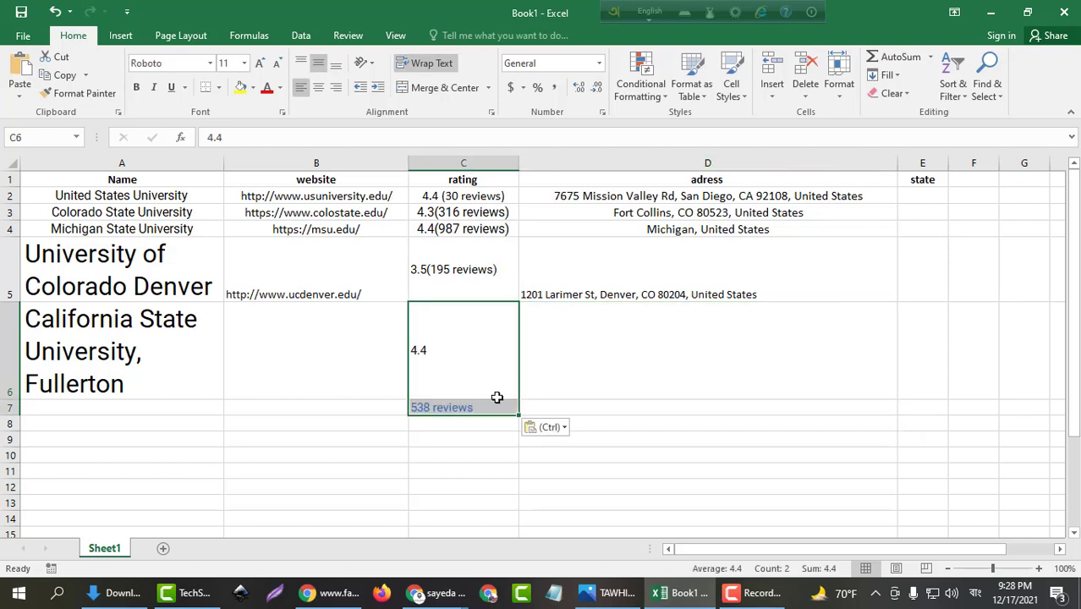
click(500, 412)
double_click(499, 412)
drag(499, 411, 412, 410)
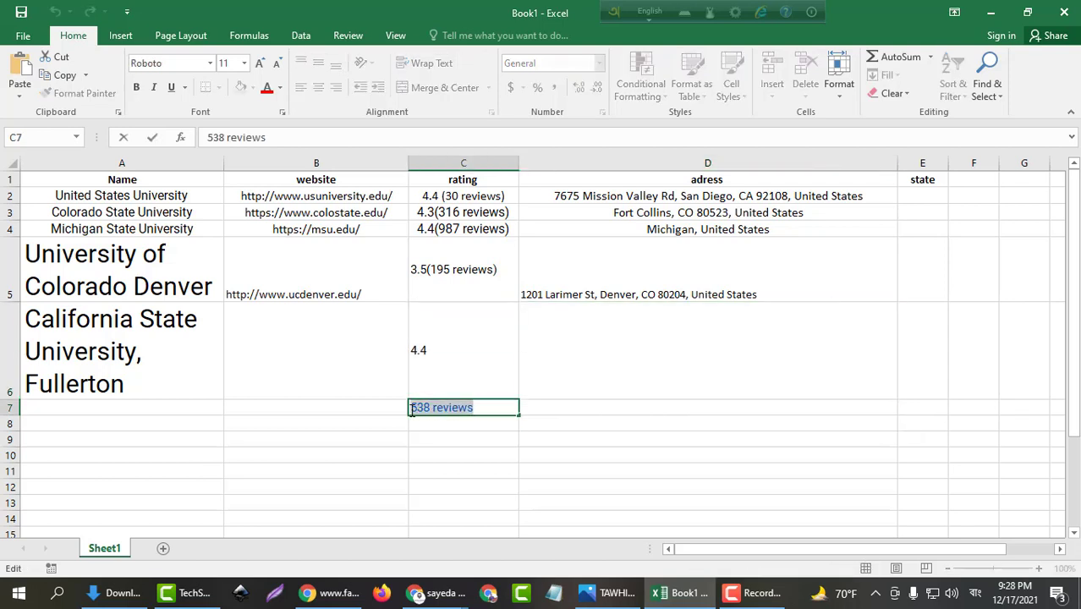
key(ctrl+x)
click(438, 348)
double_click(440, 350)
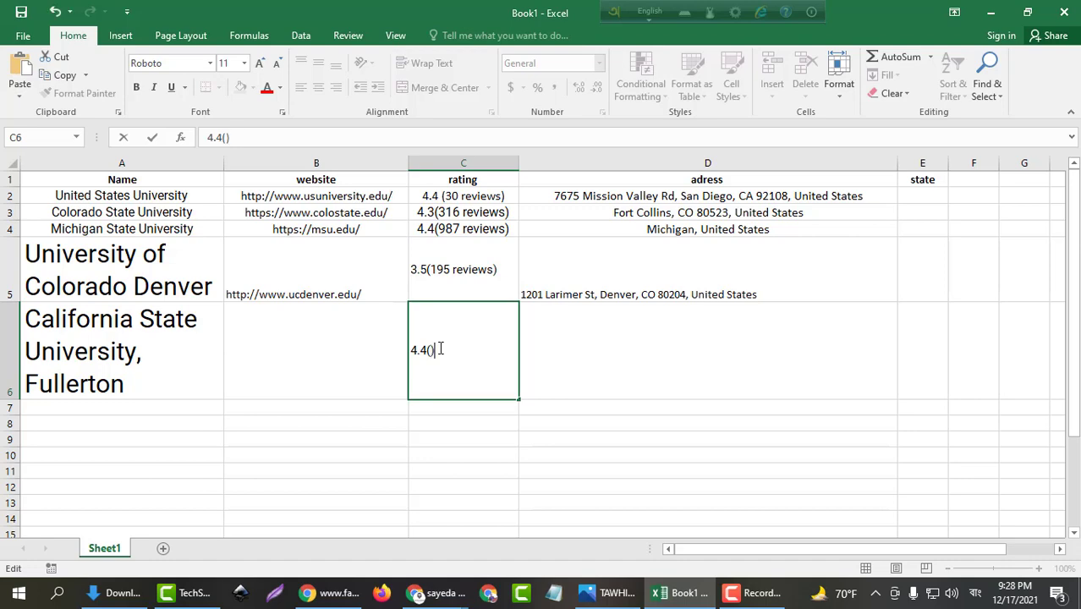
key(ctrl+v)
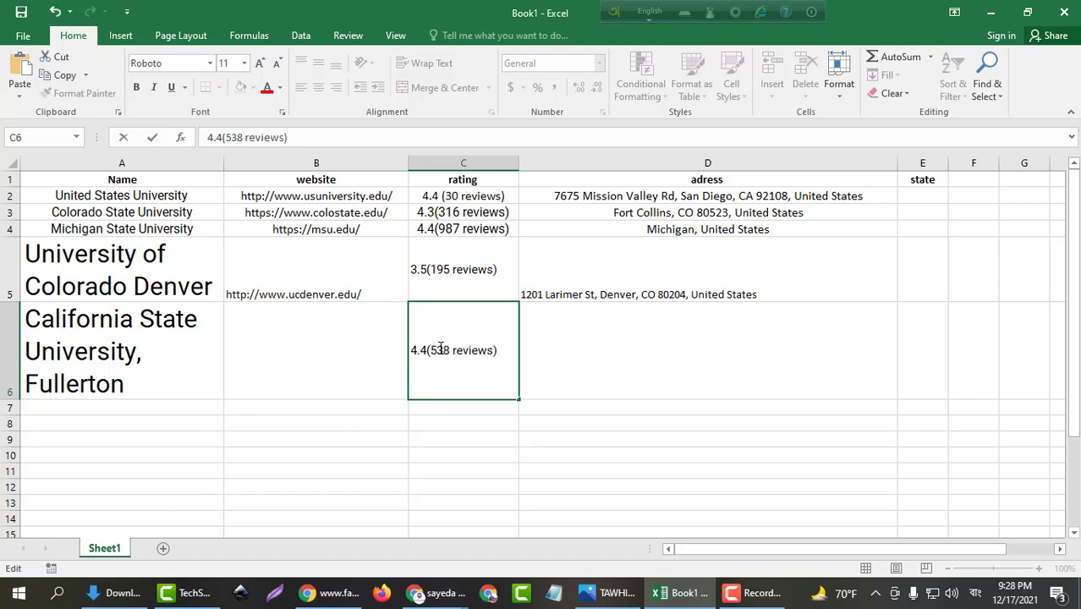
Step: Copy the address of California State University, Fullerton from its Google Maps listing and paste it into cell D6 of the Excel sheet
key(alt+Tab)
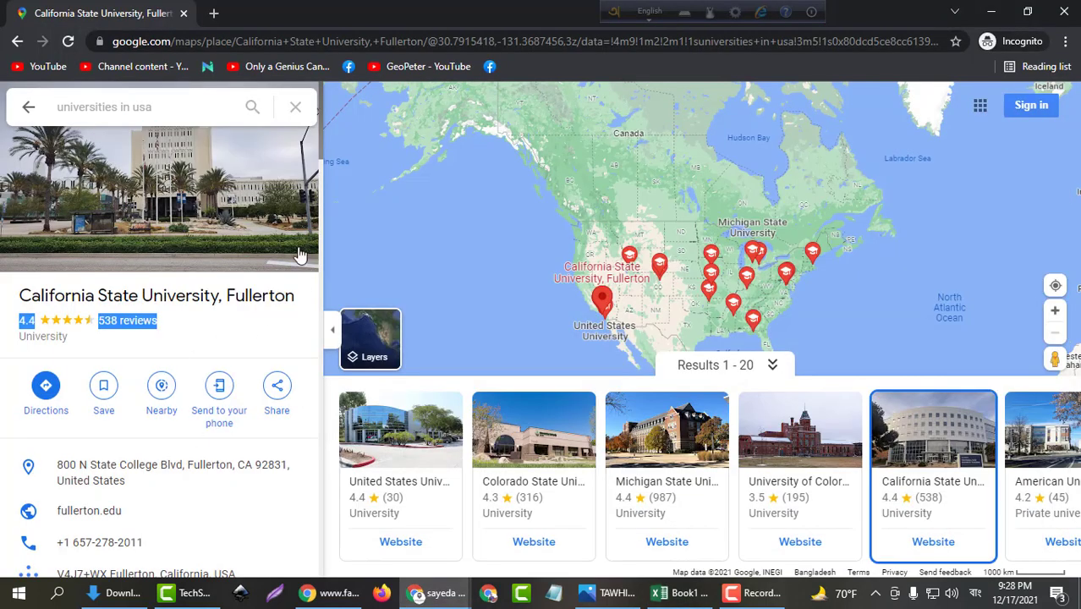
mouse_move(320, 144)
mouse_down()
mouse_move(320, 194)
mouse_move(318, 161)
mouse_up()
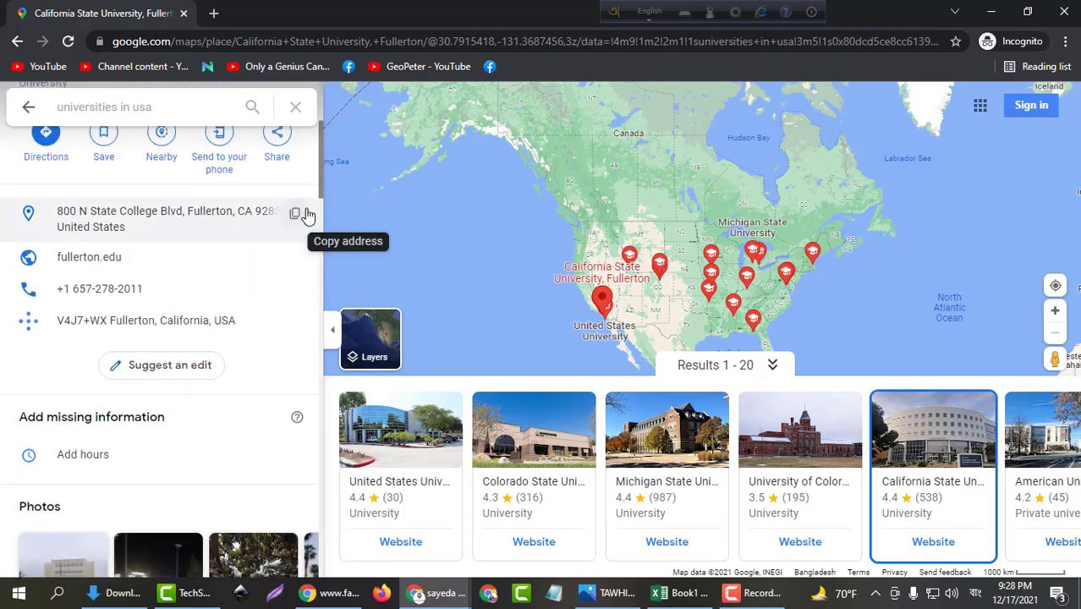
click(297, 216)
key(alt+Tab)
click(595, 358)
key(ctrl+v)
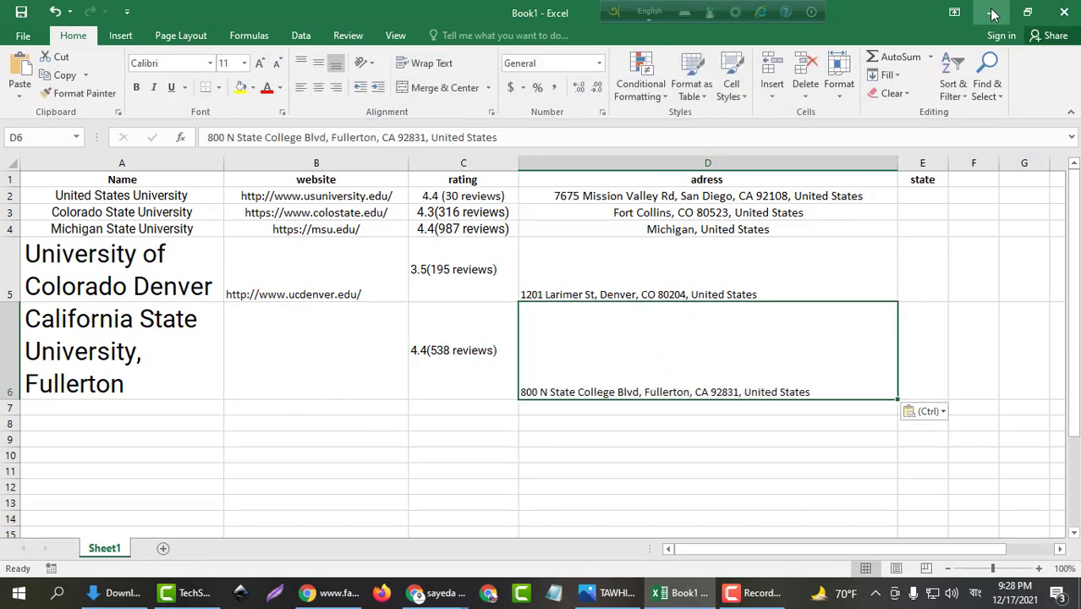
click(991, 12)
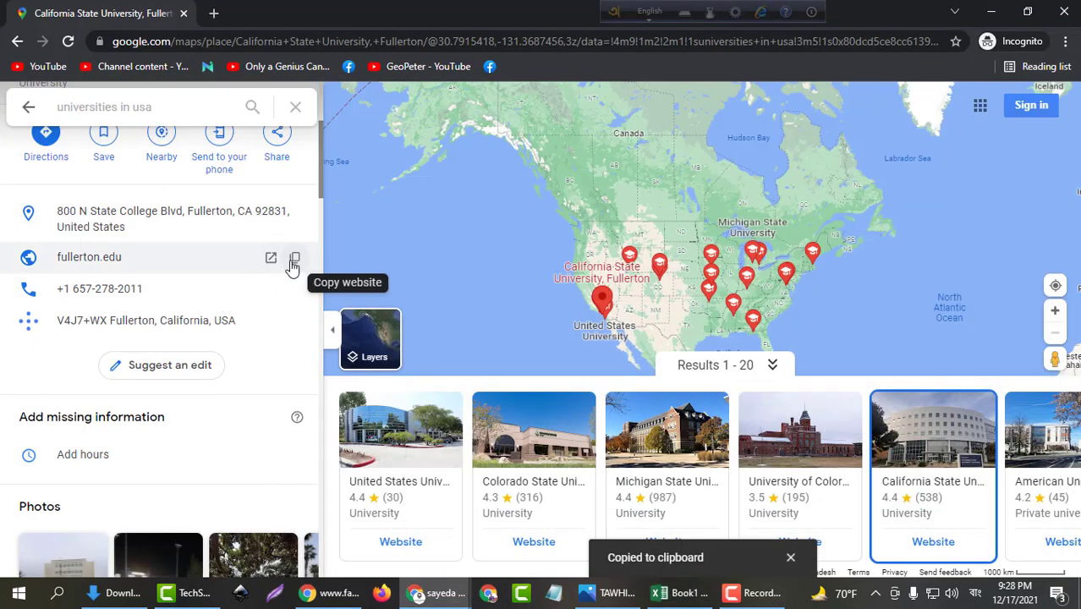
click(297, 261)
click(681, 593)
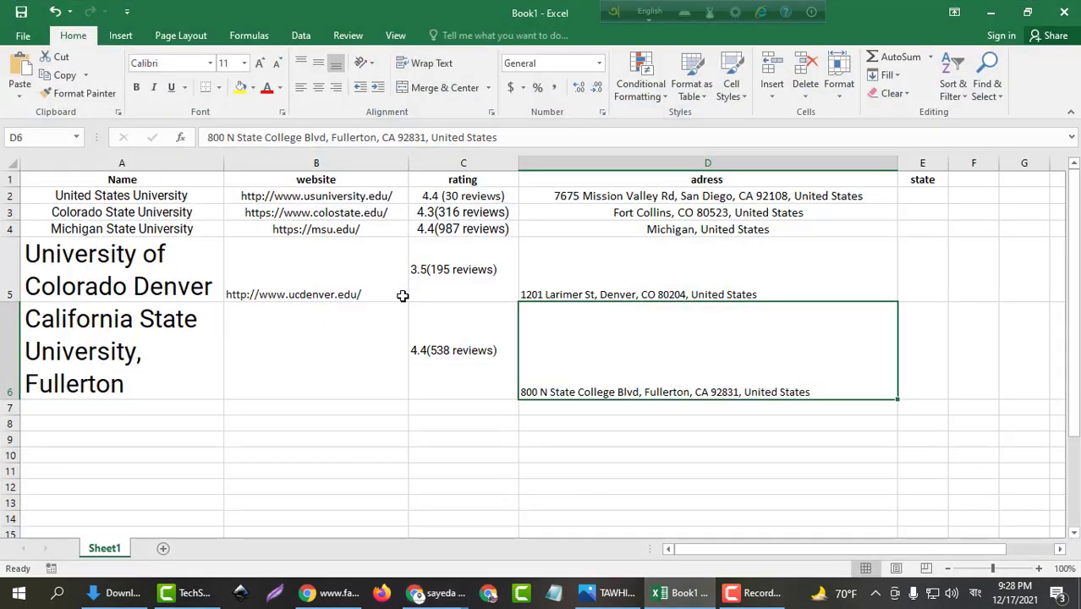
click(369, 330)
key(ctrl+v)
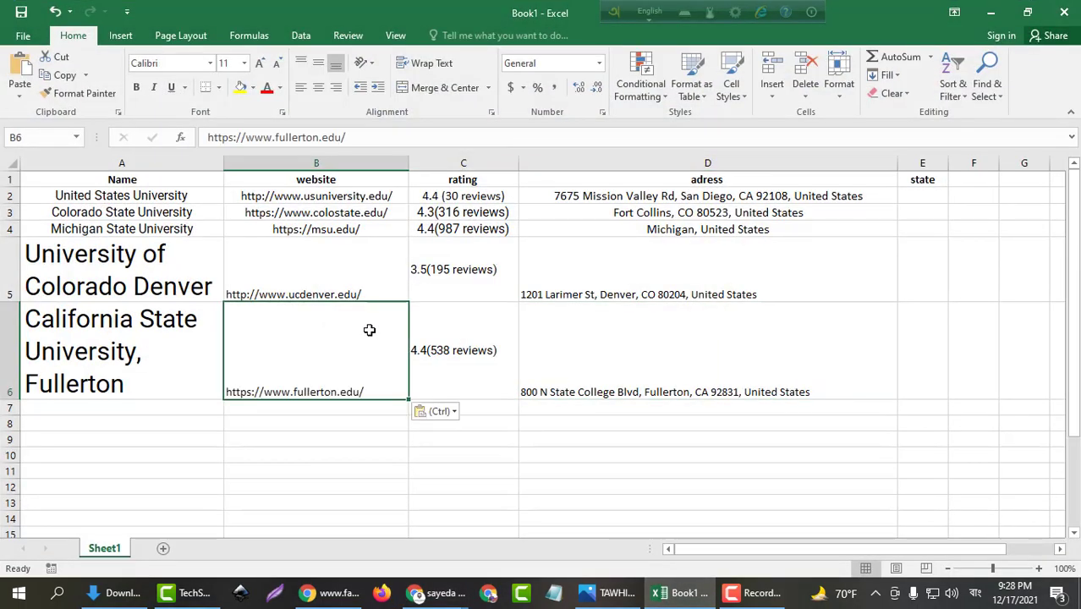
Step: Set the font size of columns A to D to 12 and center their contents horizontally
drag(136, 167, 678, 190)
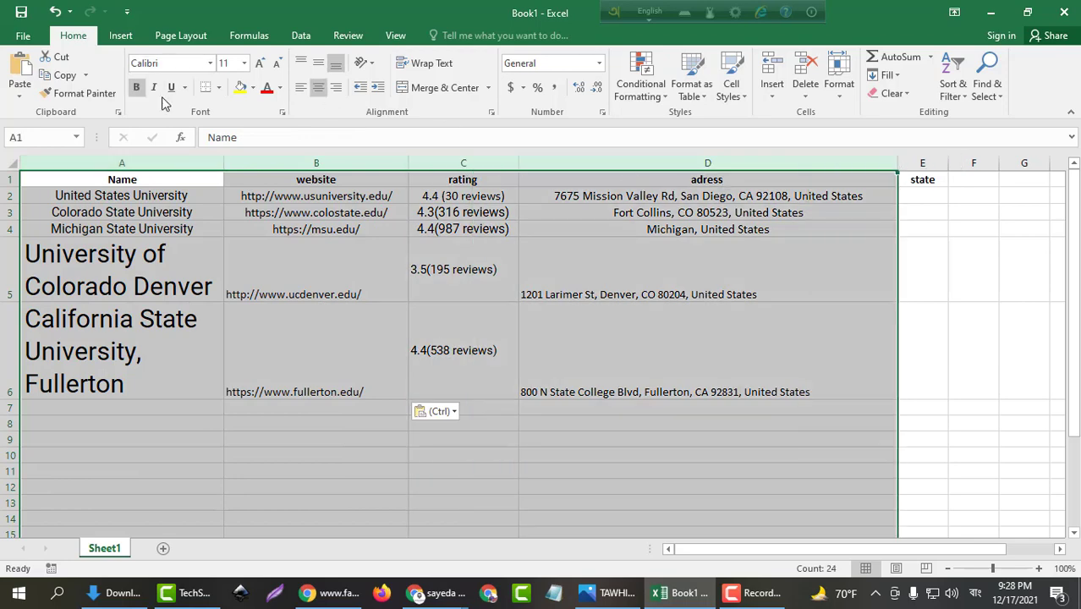
click(243, 68)
click(232, 142)
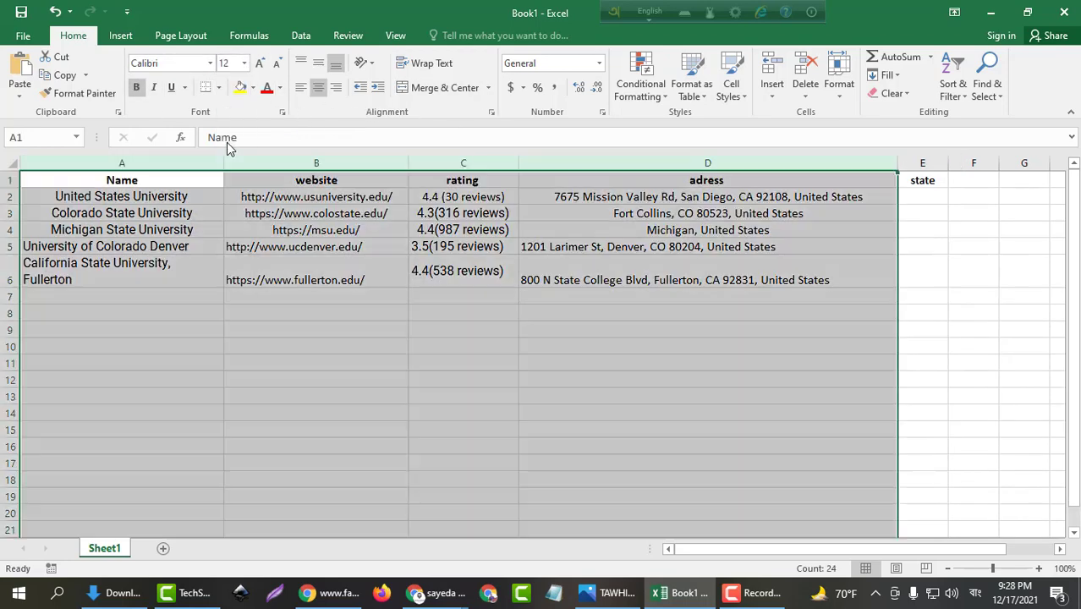
click(319, 89)
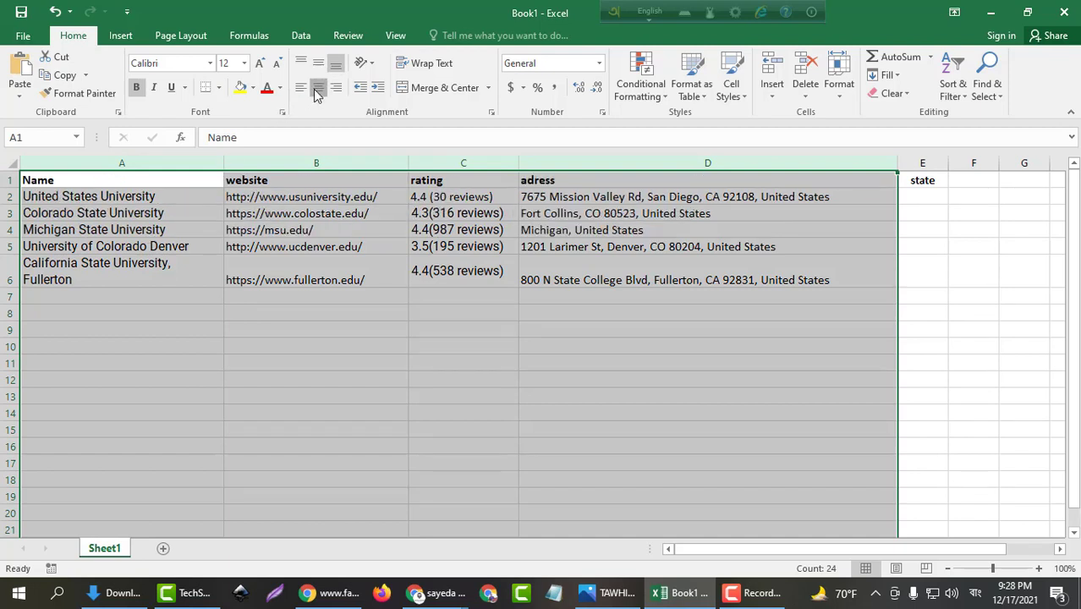
click(317, 89)
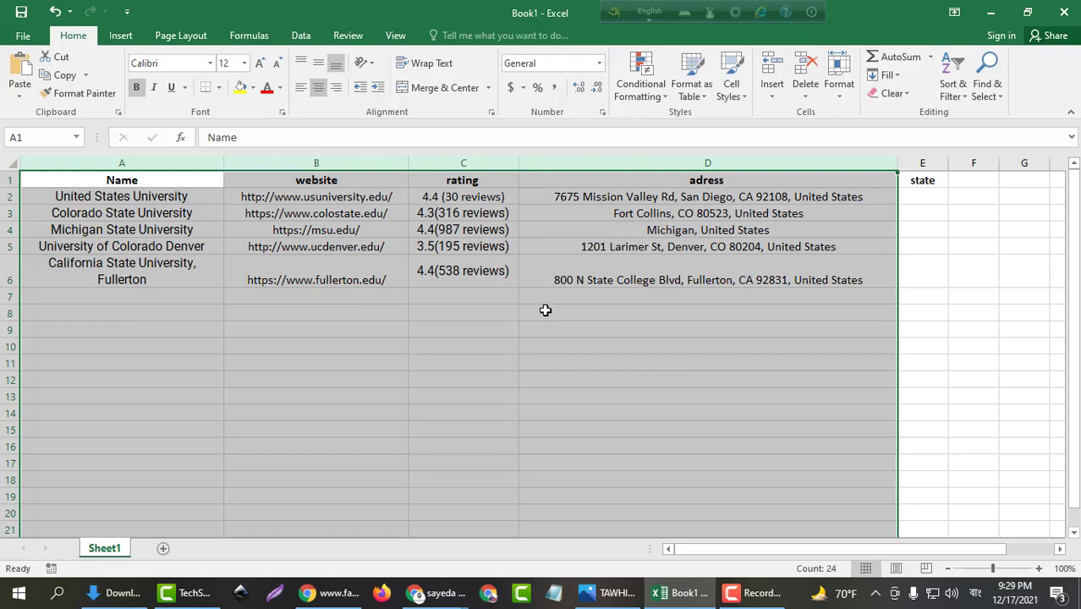
Step: Widen column A so that California State University, Fullerton fits on a single line
click(448, 273)
click(393, 269)
mouse_move(224, 163)
mouse_down()
mouse_move(244, 162)
mouse_move(232, 163)
mouse_up()
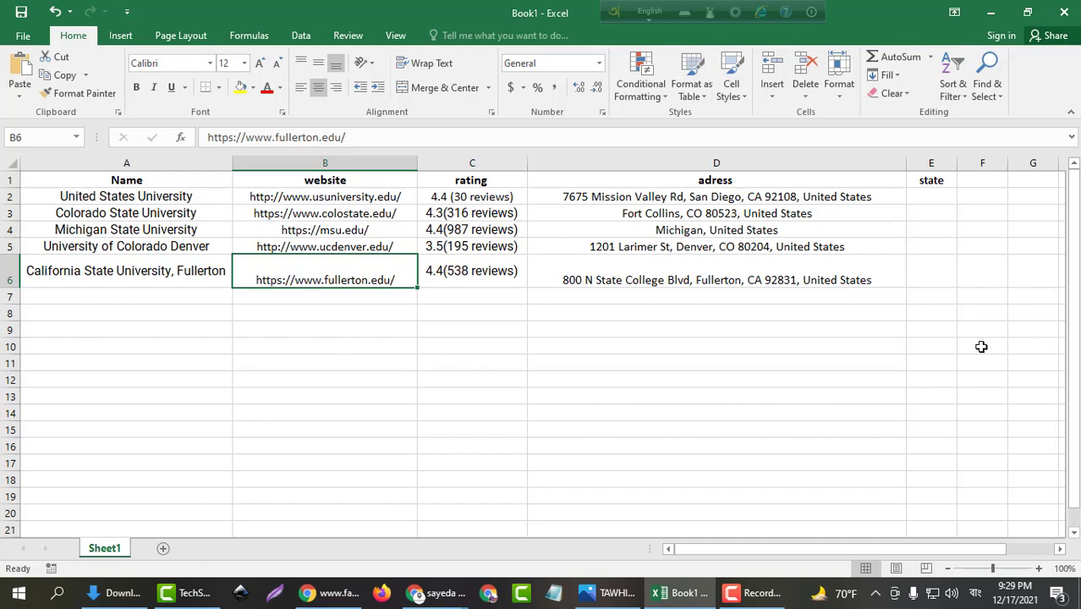
click(550, 282)
click(474, 262)
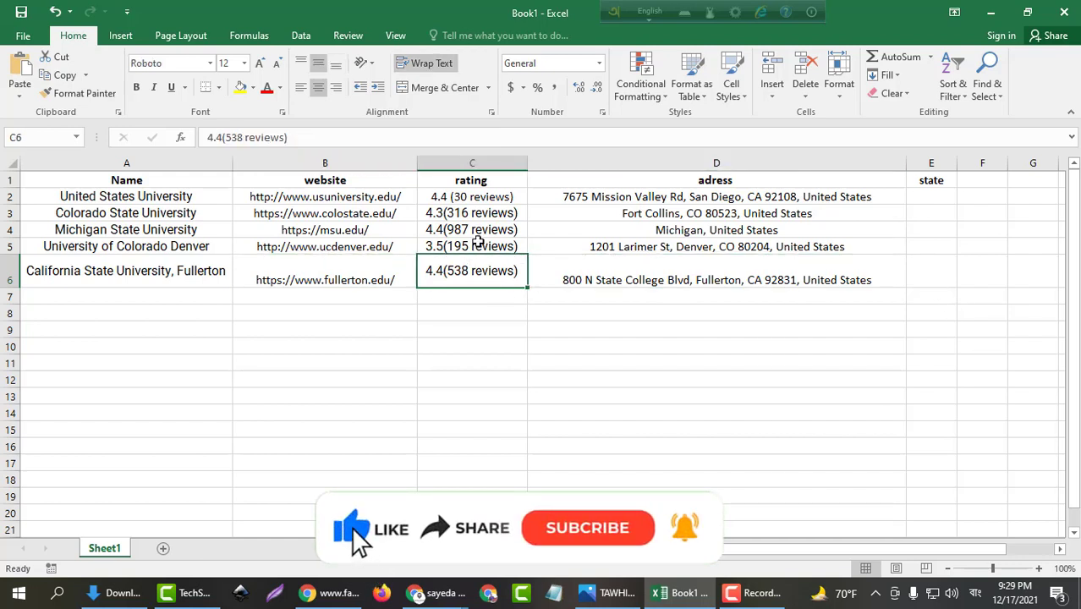
click(478, 242)
click(482, 230)
click(488, 213)
click(496, 197)
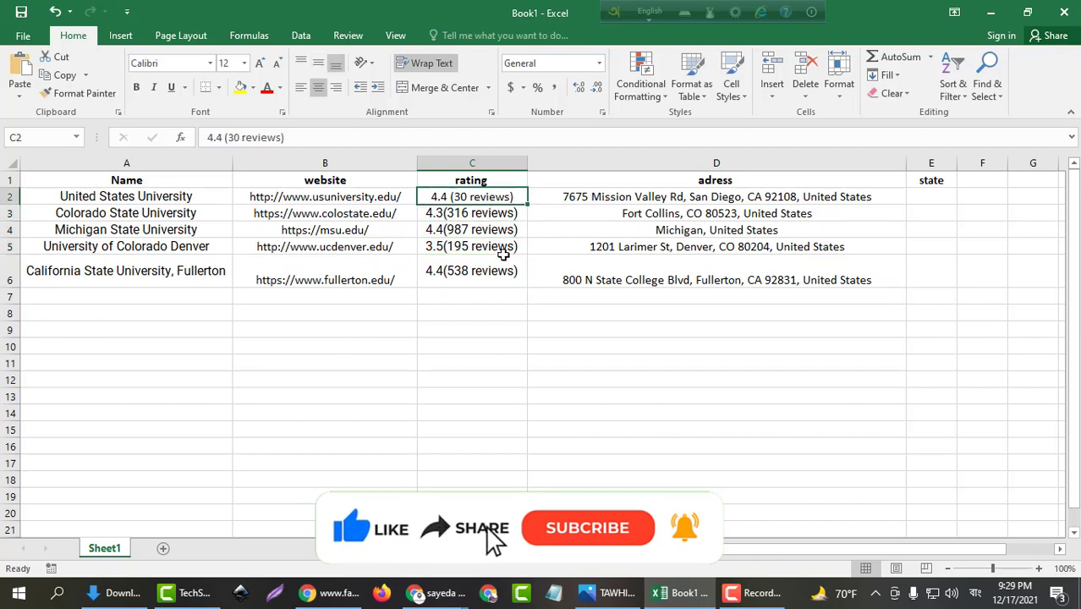
click(623, 362)
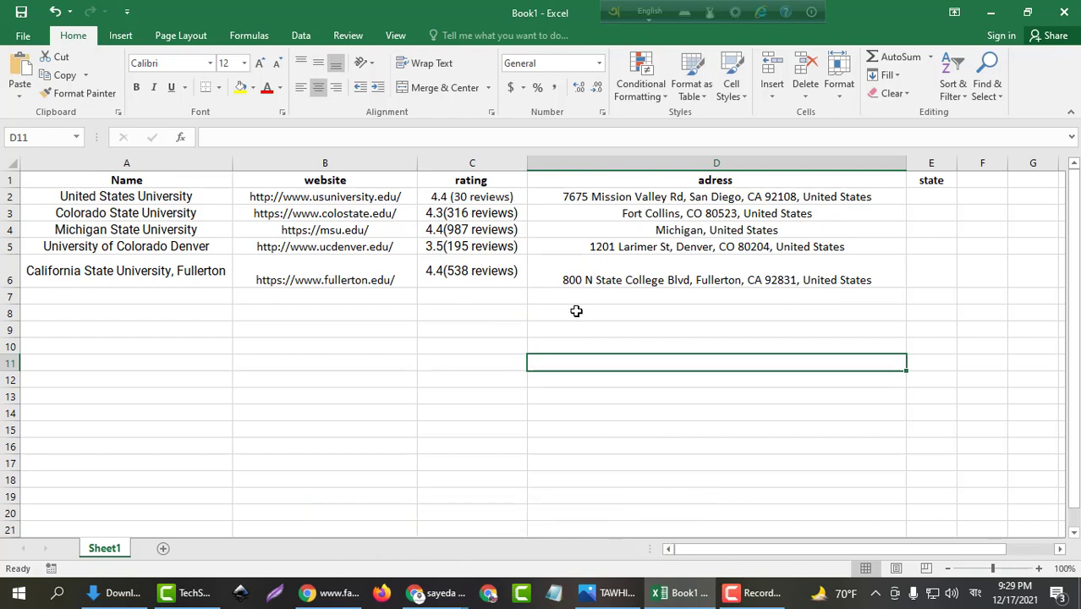
Step: Reduce the height of row 6 to suit its single-line text
click(501, 200)
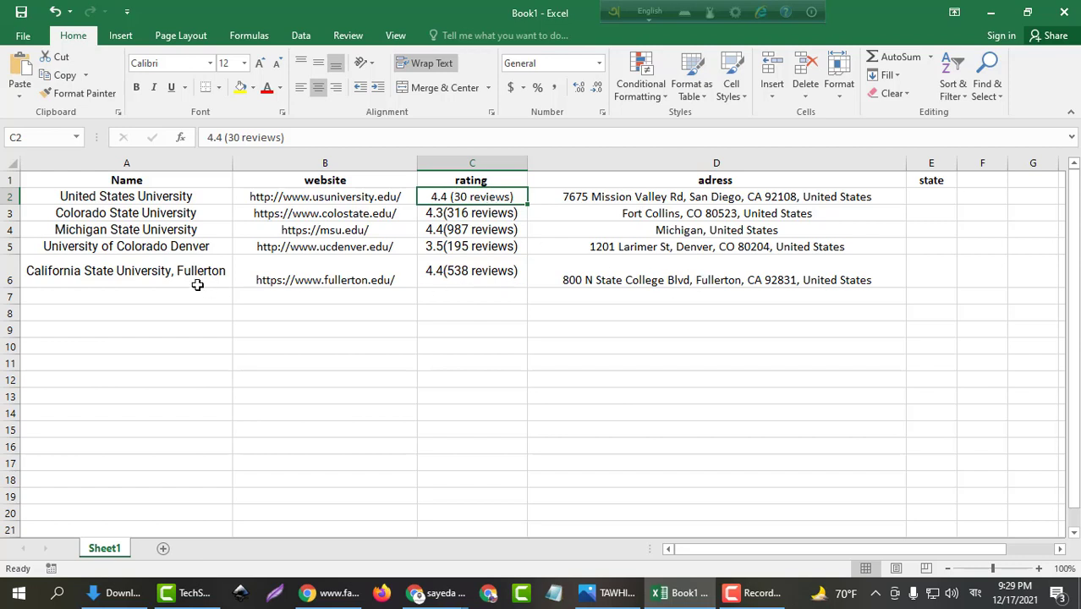
drag(9, 288, 15, 275)
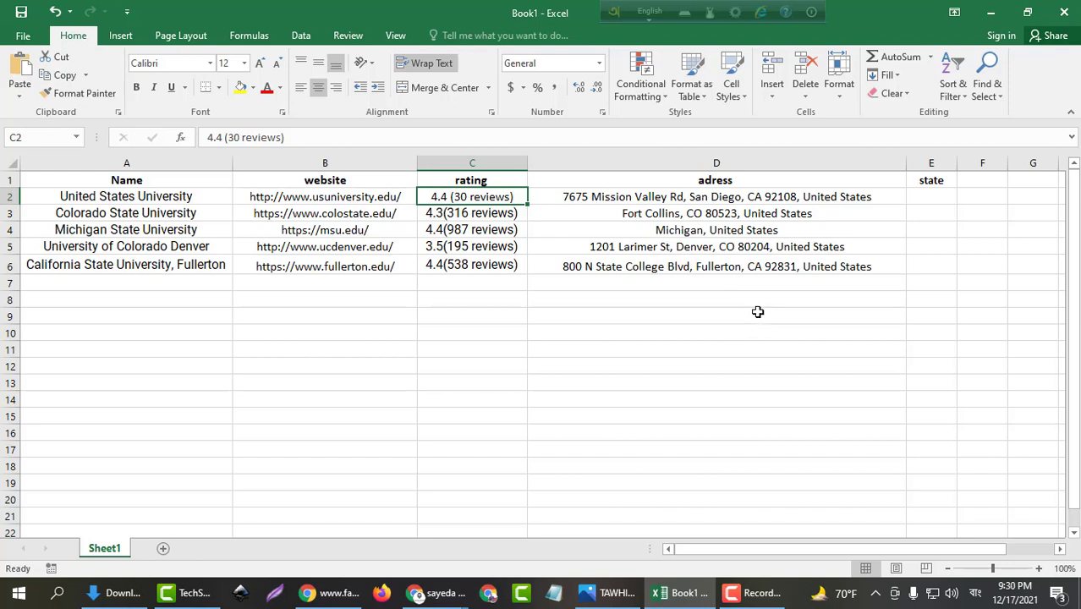
click(937, 168)
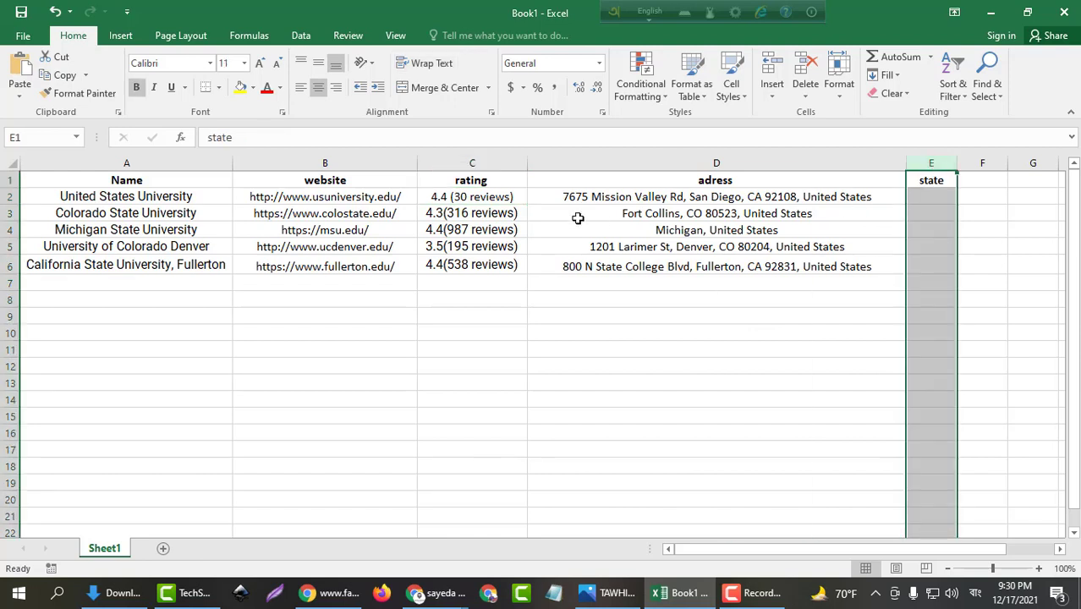
click(633, 197)
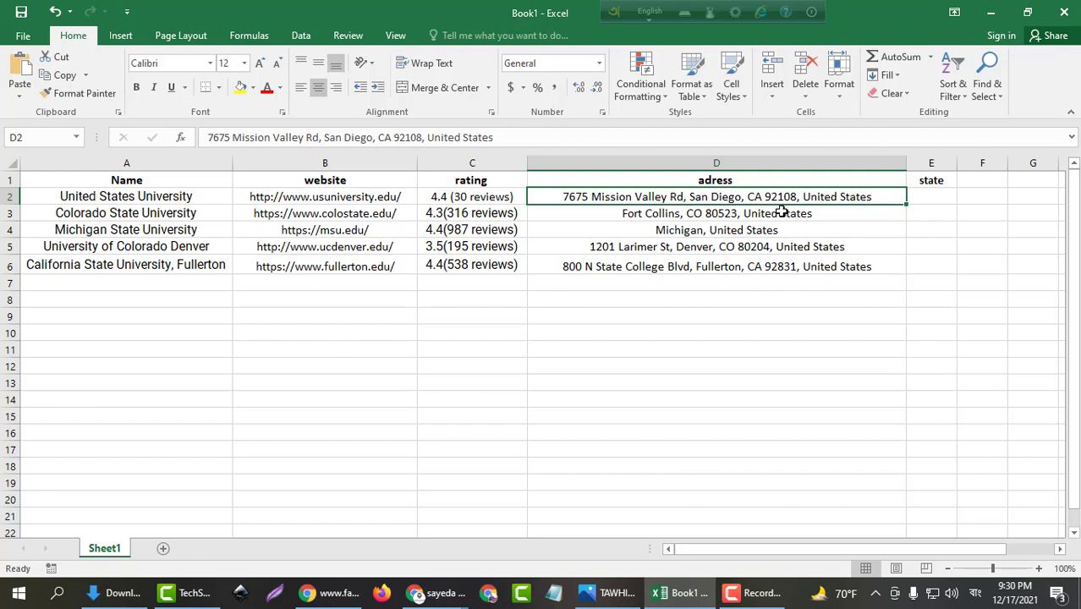
double_click(875, 198)
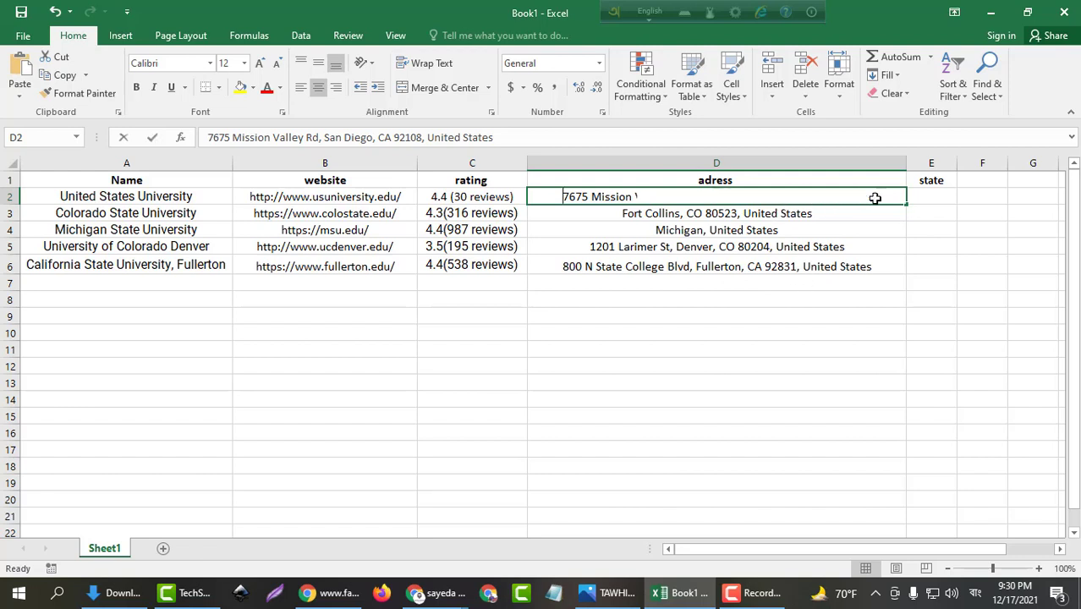
click(827, 296)
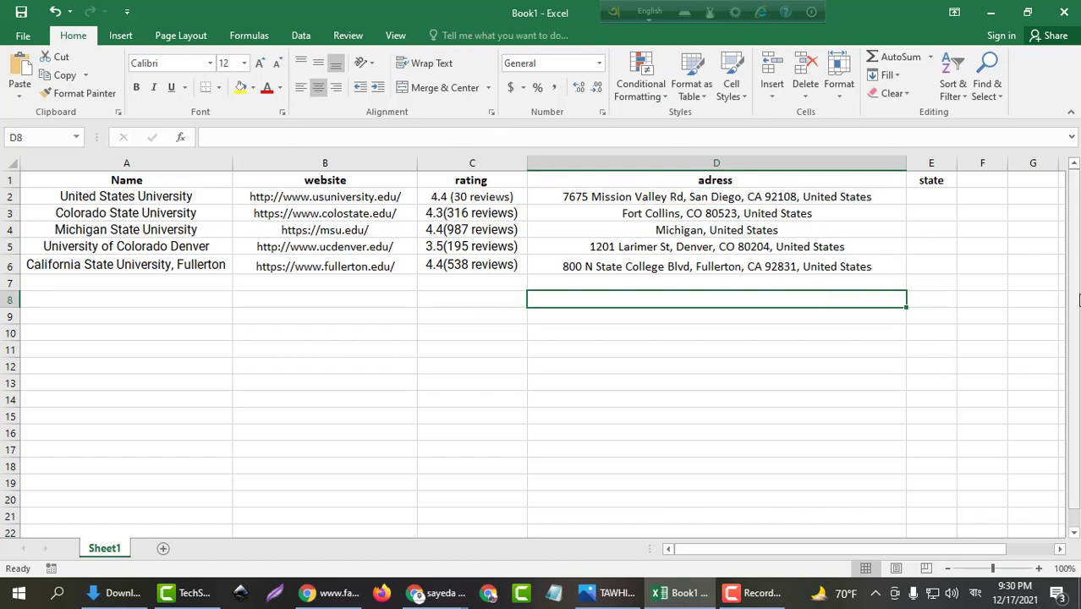
drag(1075, 304, 1076, 251)
drag(572, 198, 672, 265)
click(672, 266)
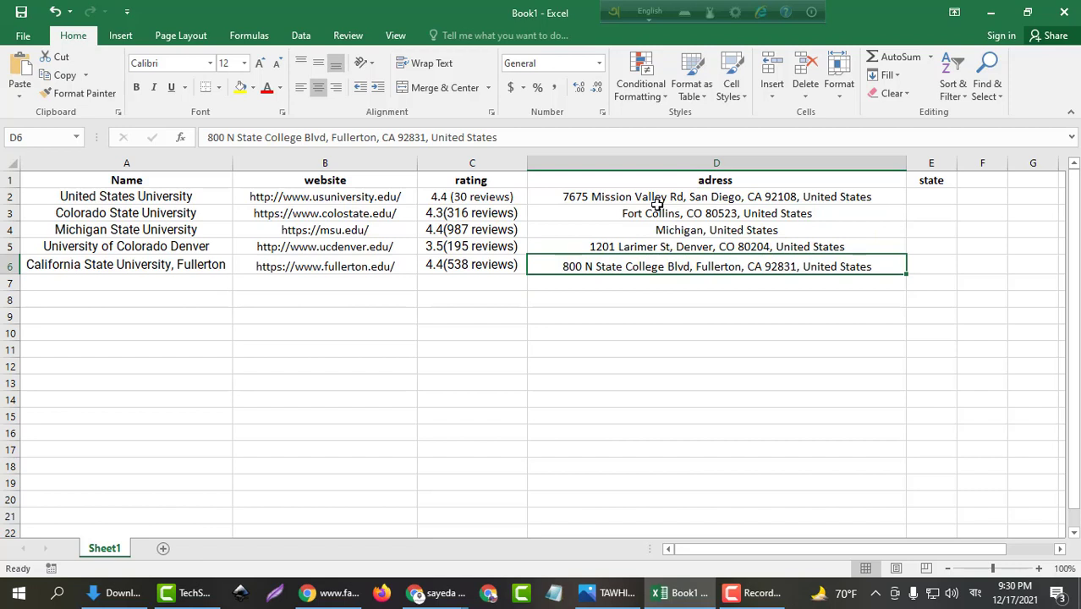
drag(663, 197, 682, 266)
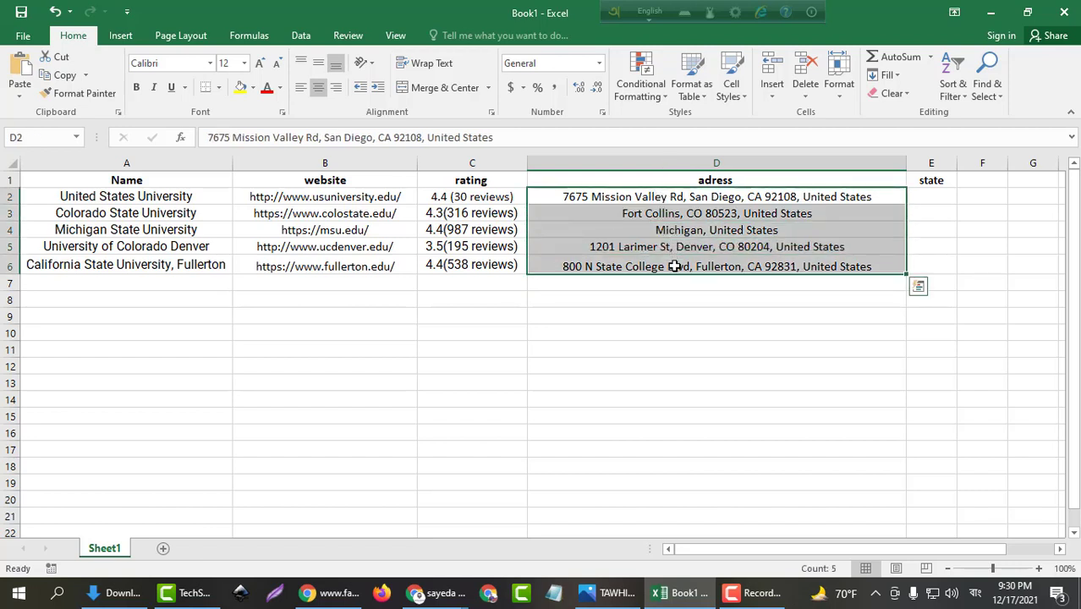
Step: Delete the state heading from cell E1
click(923, 182)
key(Delete)
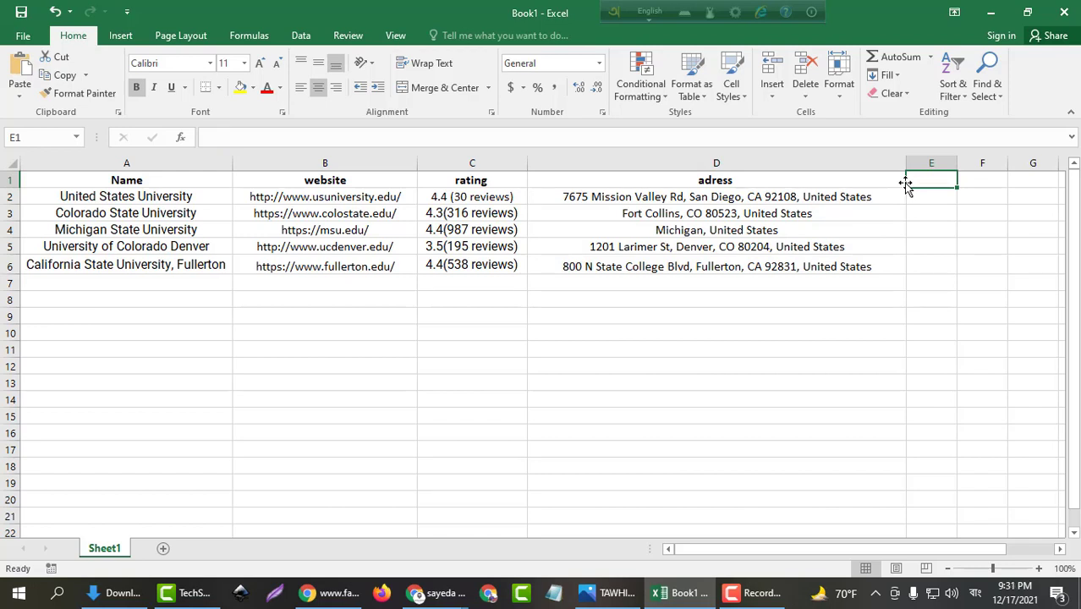
Step: Start Text to Columns on the addresses in D2:D6 as delimited data, with the Tab delimiter turned off
drag(683, 201, 688, 260)
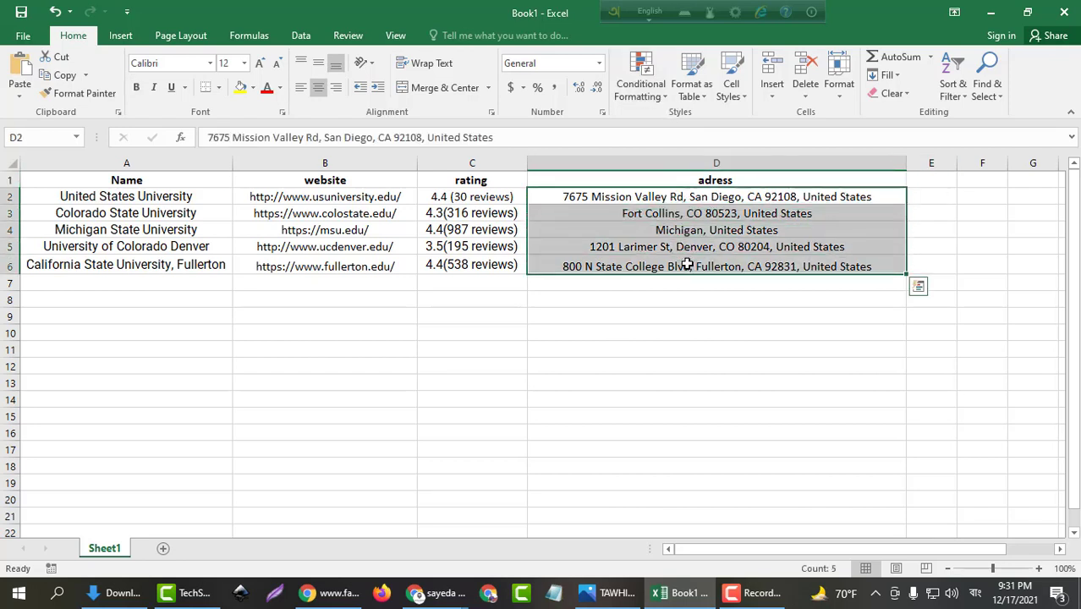
click(303, 35)
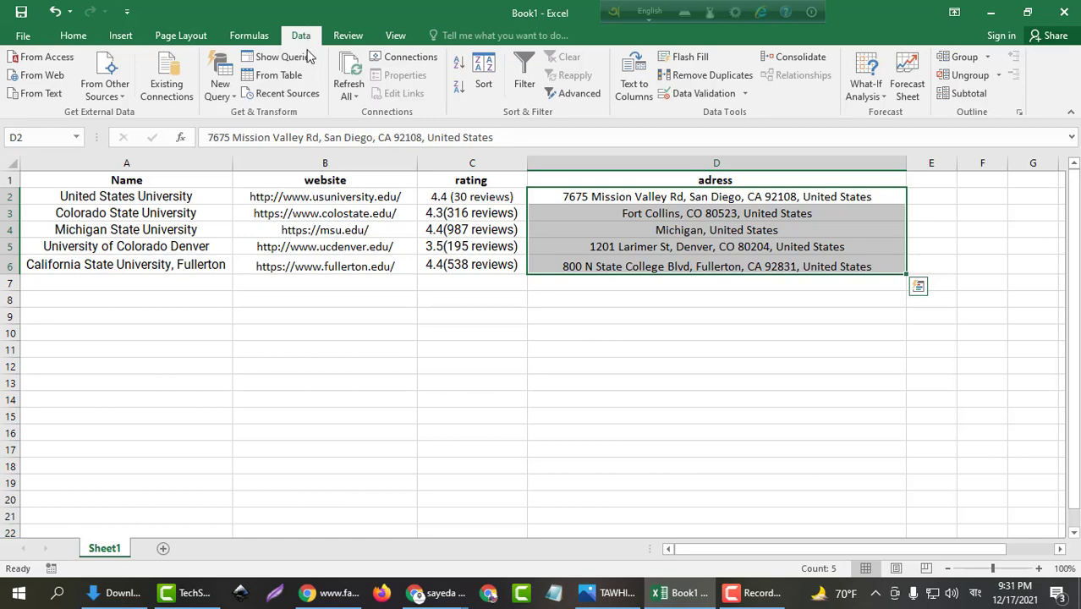
click(635, 90)
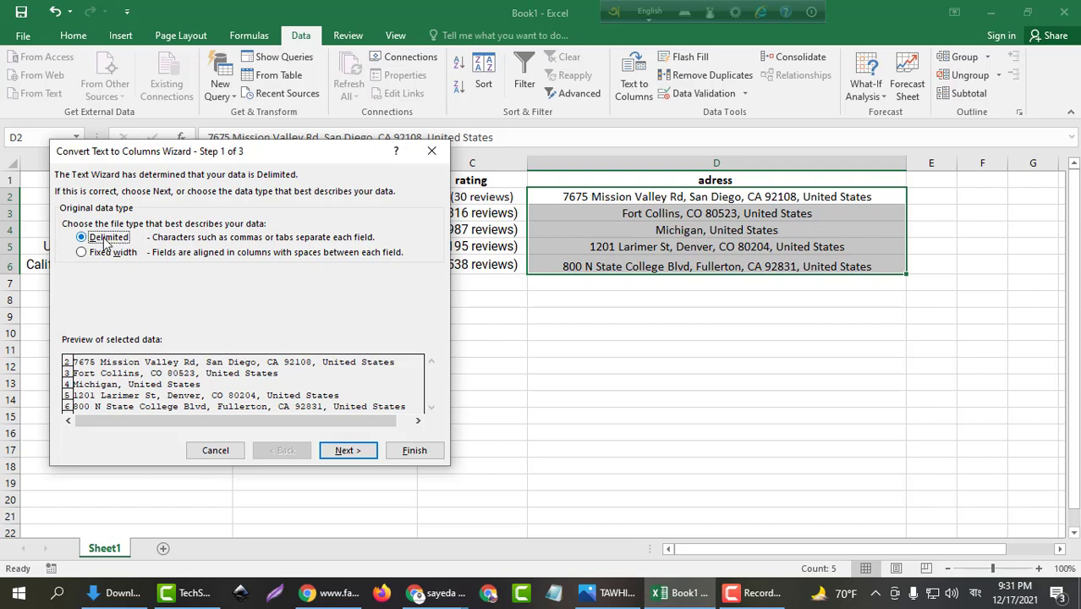
click(359, 452)
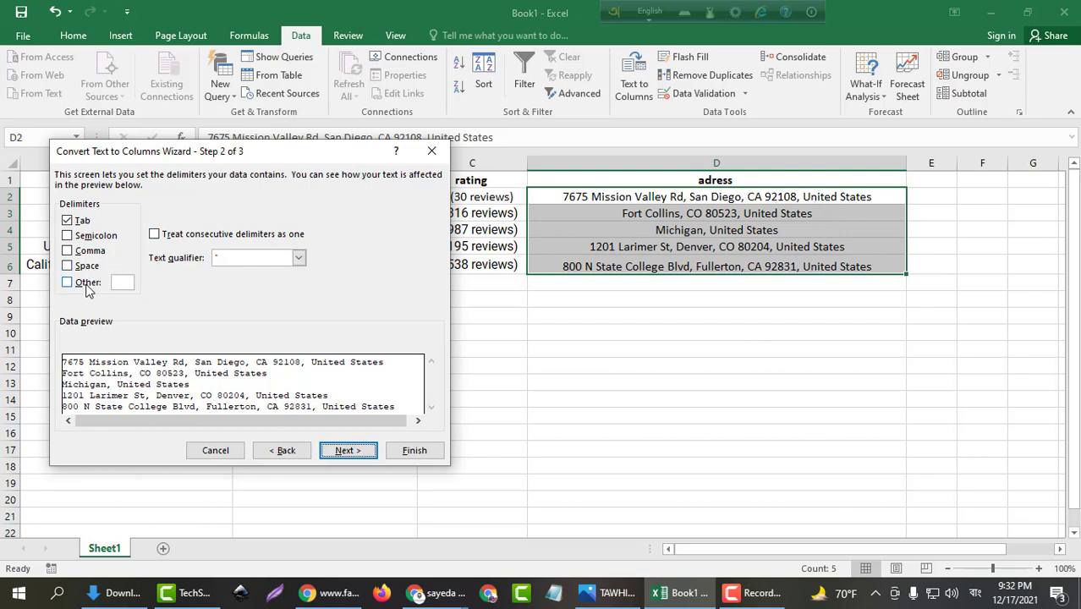
click(74, 222)
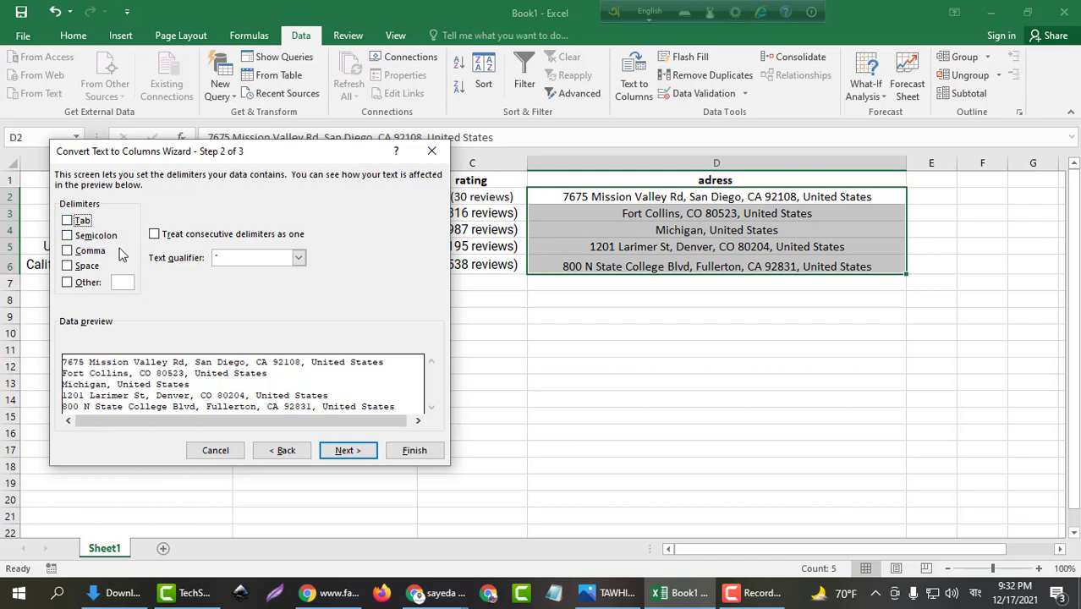
Step: Try Space as the delimiter and review how the preview splits the addresses
click(67, 267)
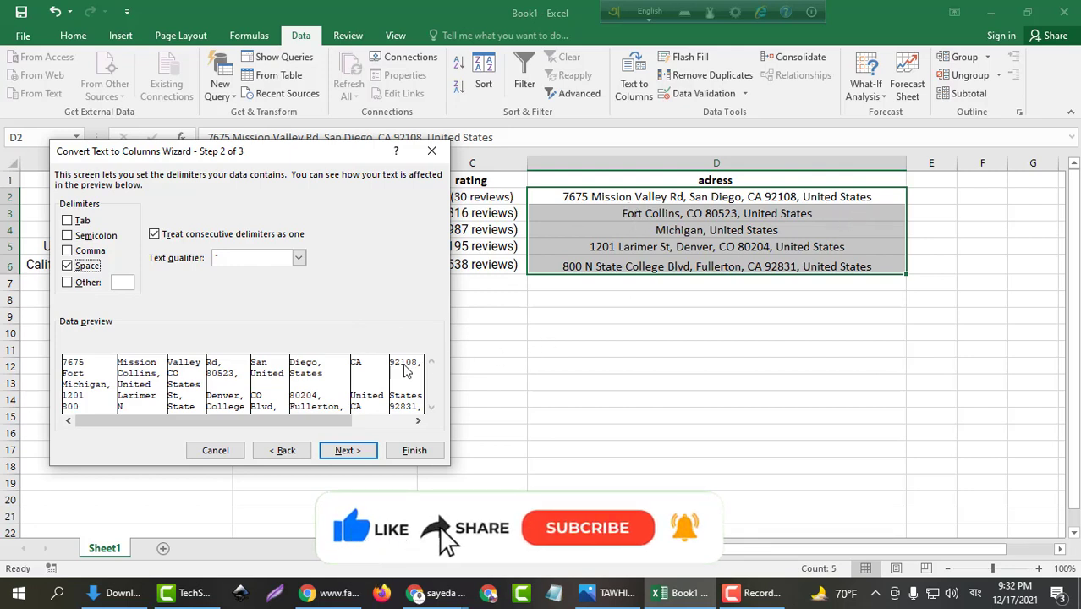
drag(329, 425, 409, 416)
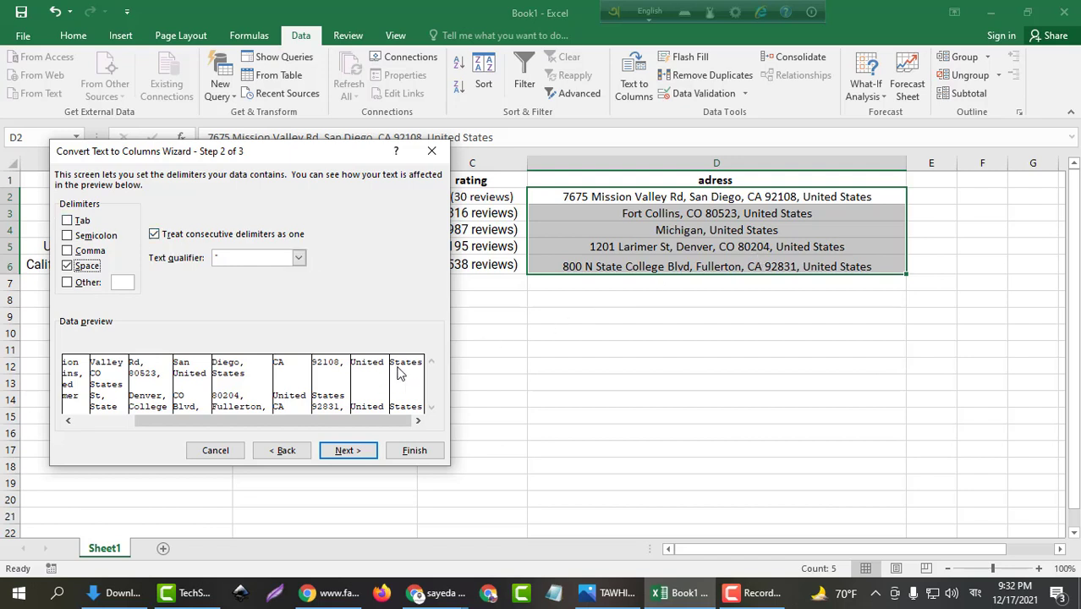
click(88, 267)
click(296, 237)
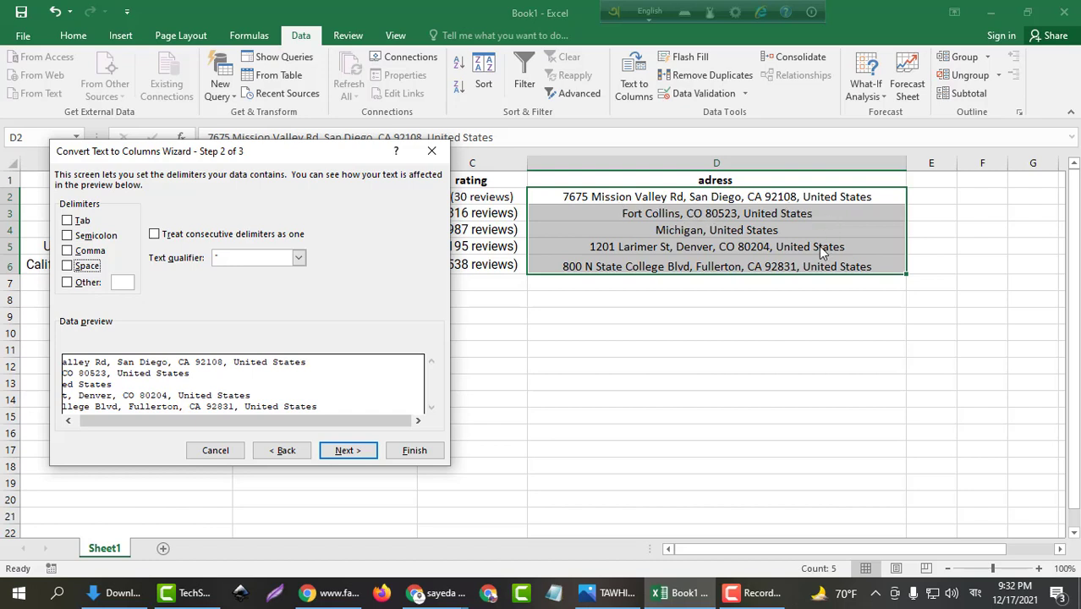
Step: Split the addresses by the Comma delimiter in General format, with the destination at $D$2
click(89, 251)
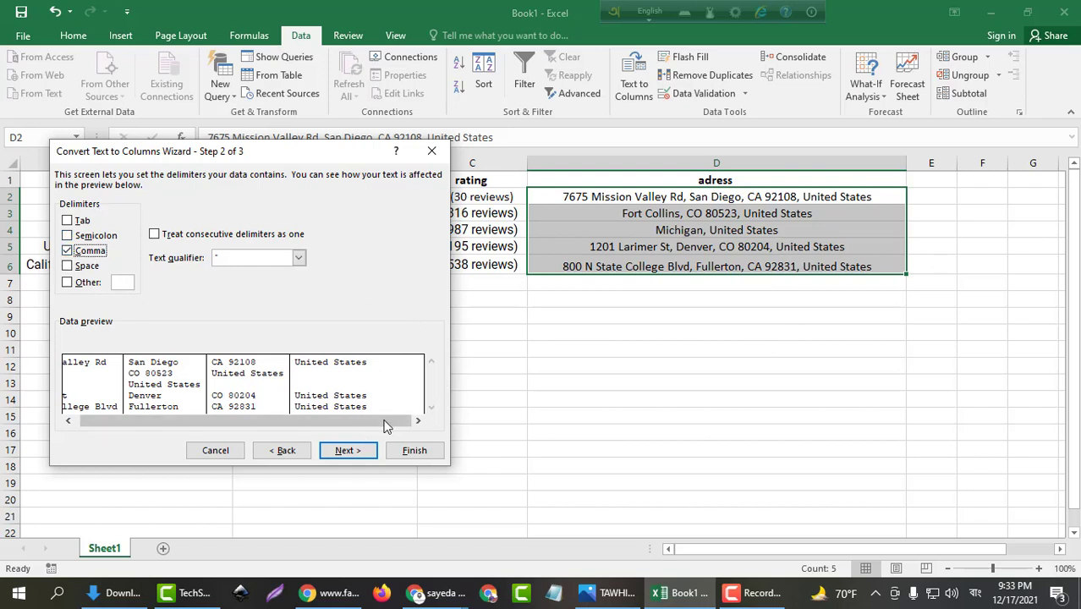
drag(111, 420, 107, 390)
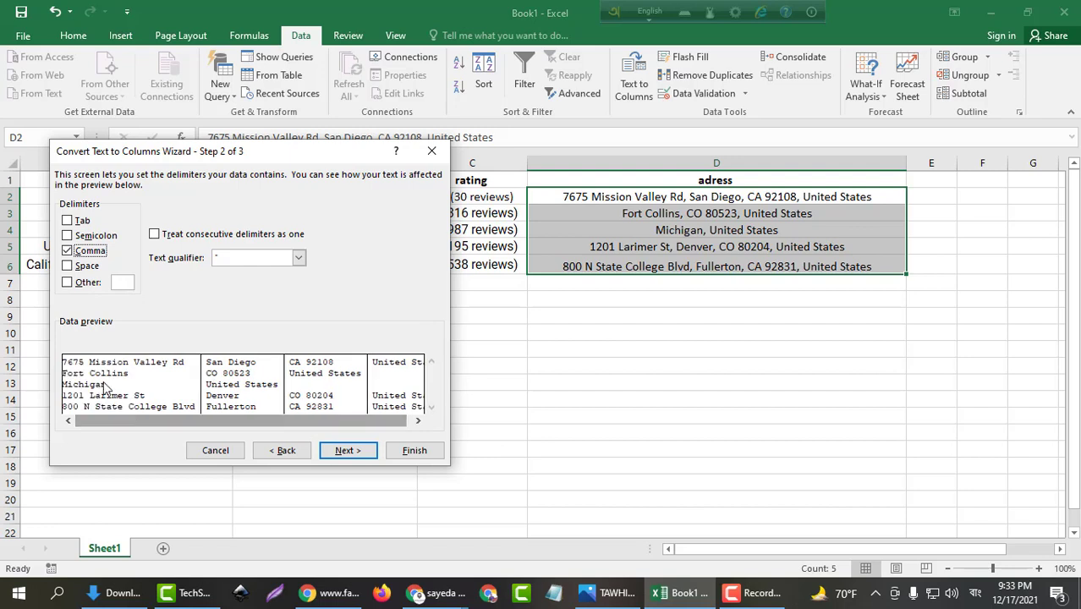
click(363, 452)
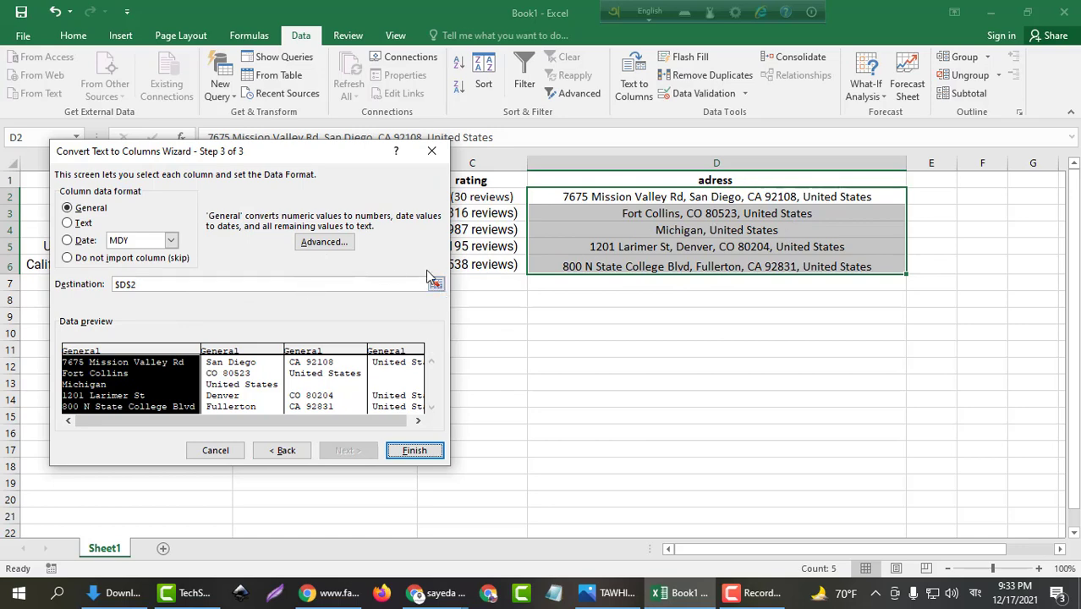
click(414, 450)
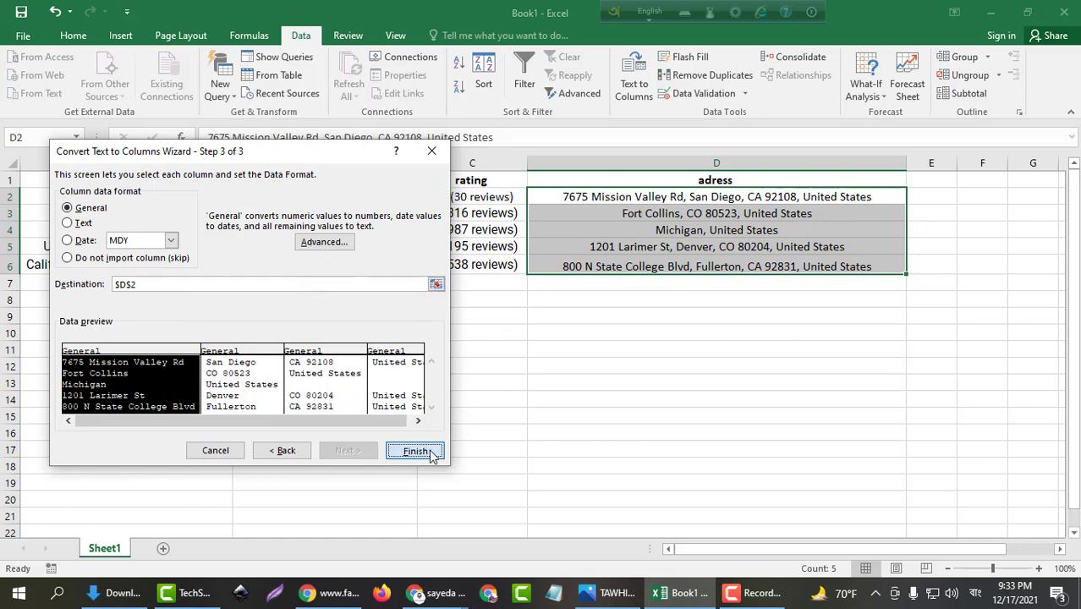
Step: Widen columns E and F so that the split address parts fit inside their cells
drag(705, 551, 806, 550)
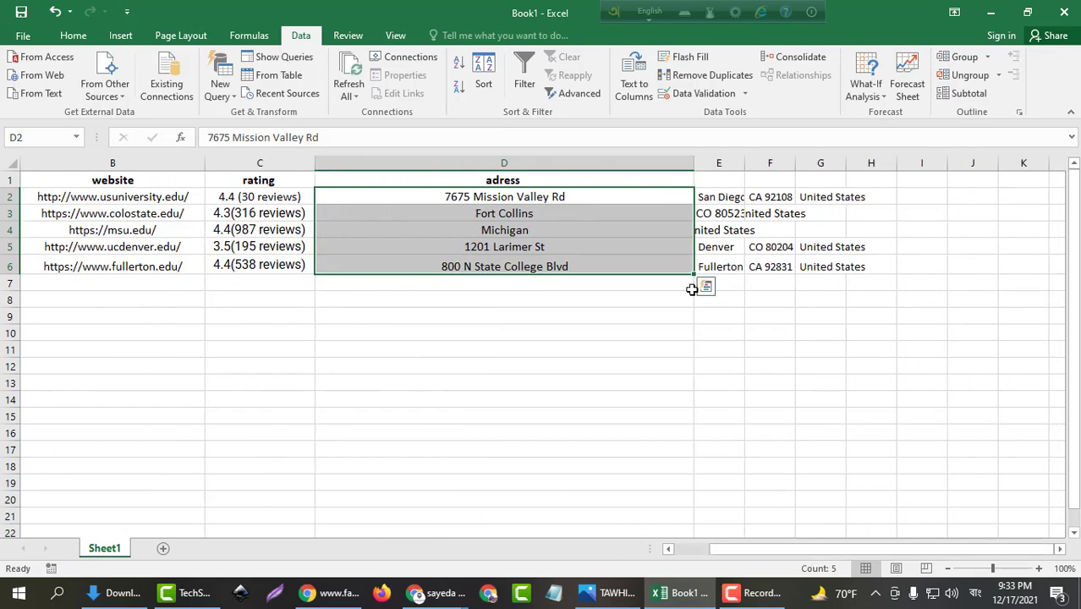
drag(749, 166, 863, 157)
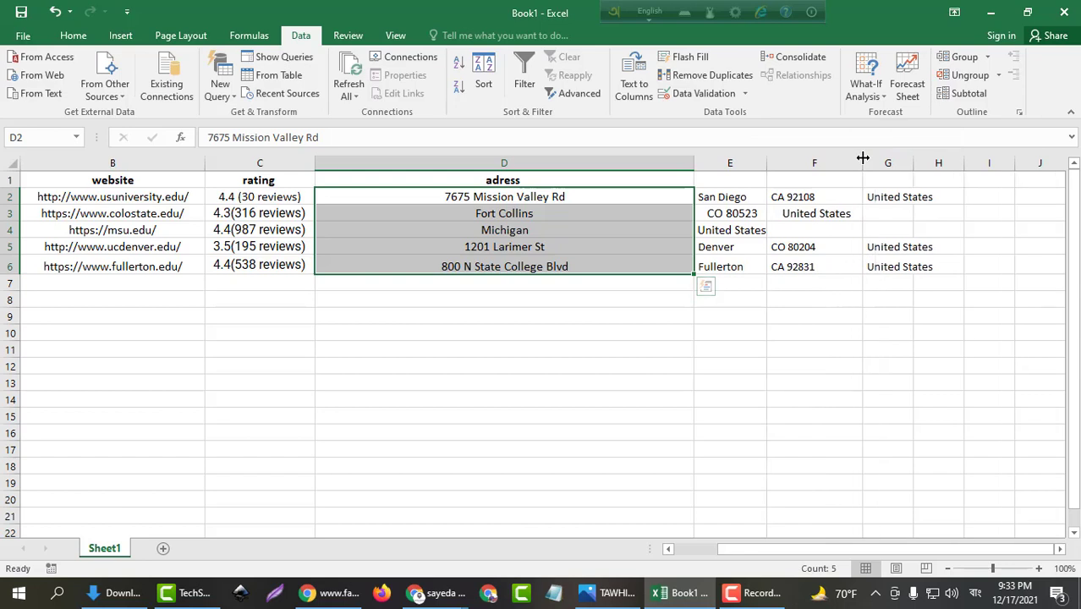
Step: Examine the split address parts column by column, from column D to column G
click(484, 197)
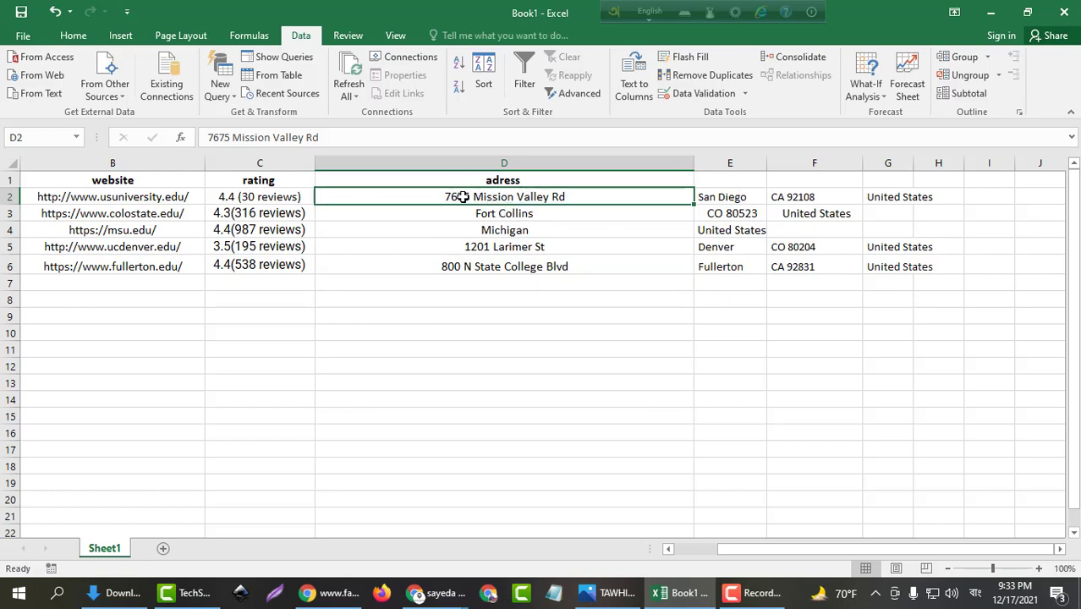
click(526, 217)
click(525, 231)
click(524, 245)
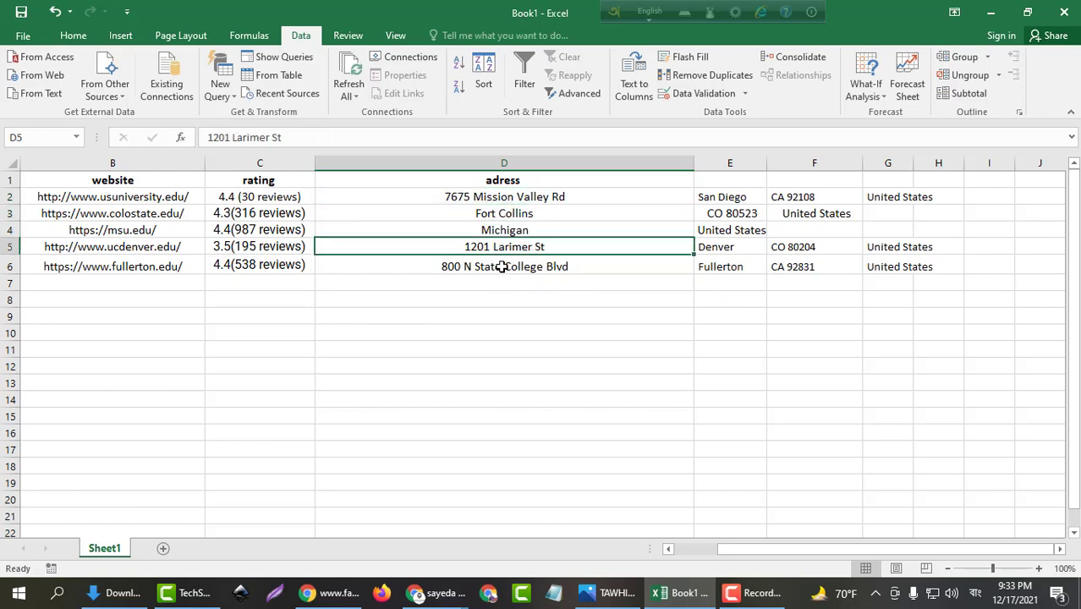
click(749, 161)
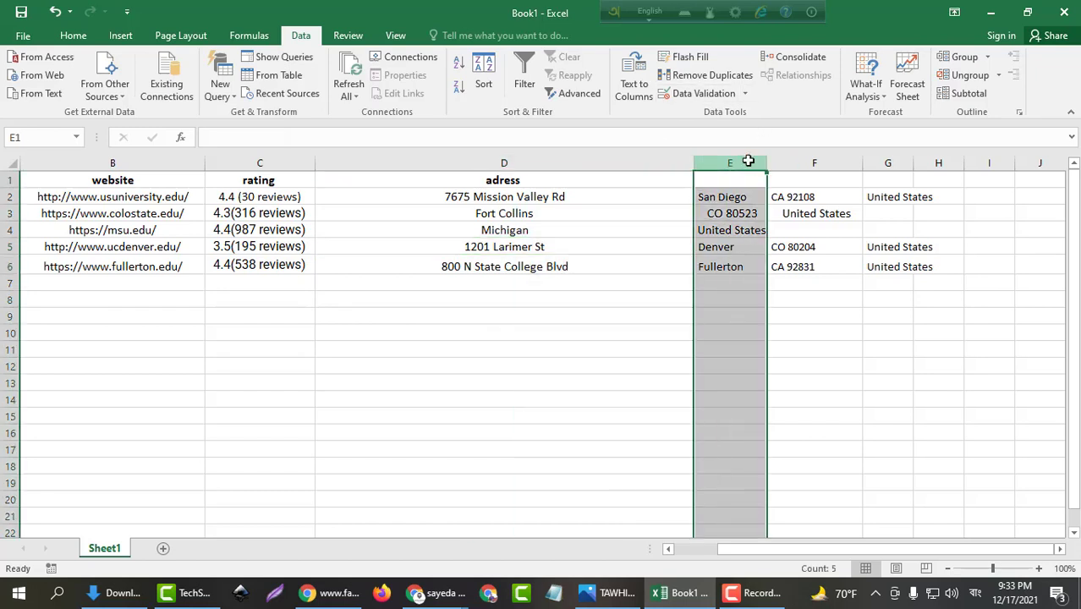
click(808, 161)
click(893, 162)
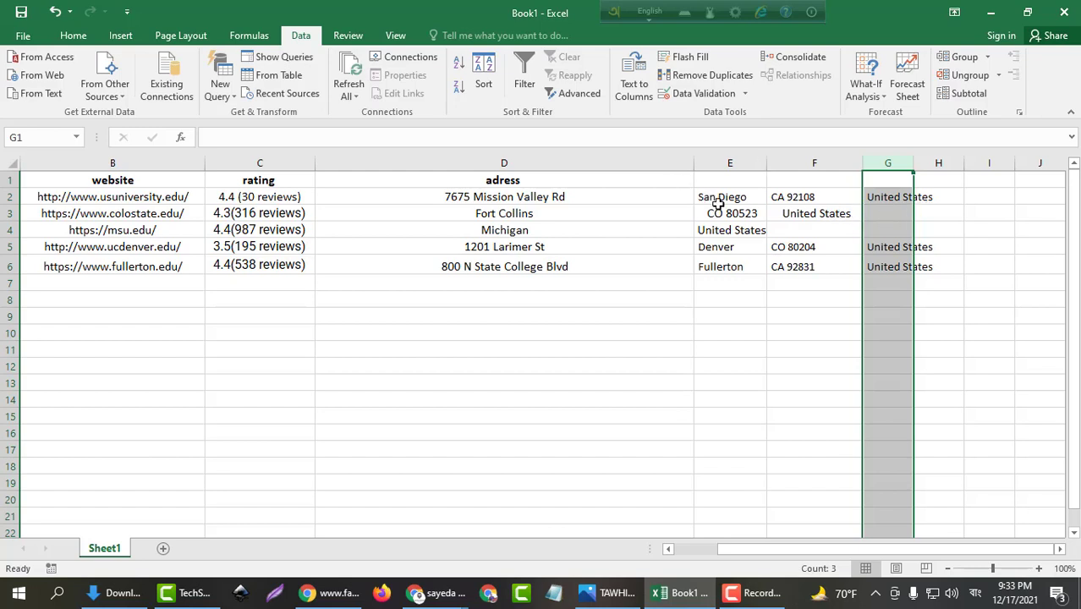
click(362, 200)
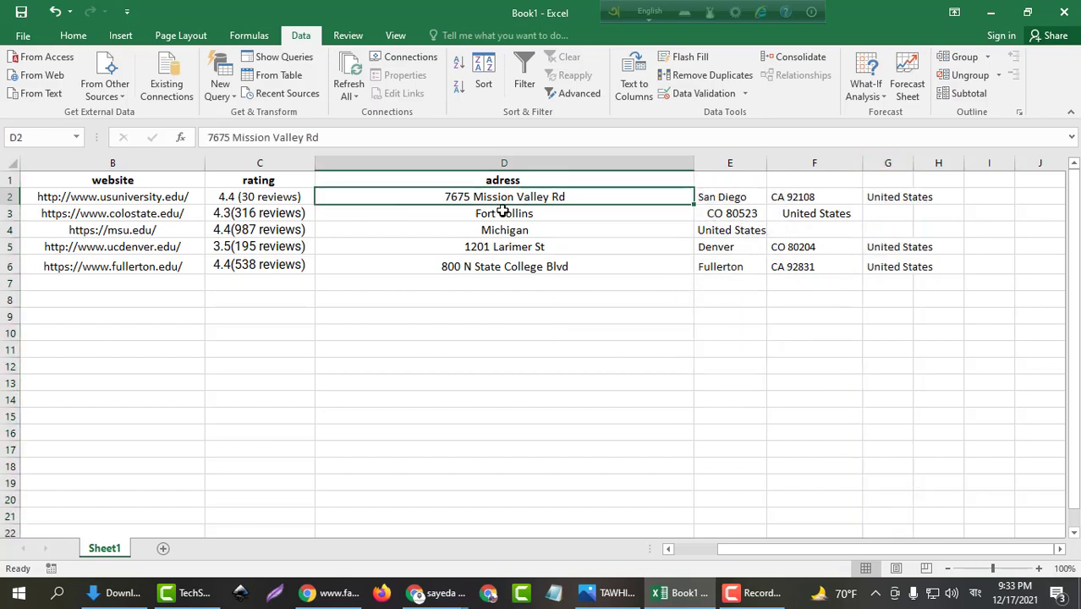
click(566, 218)
click(575, 233)
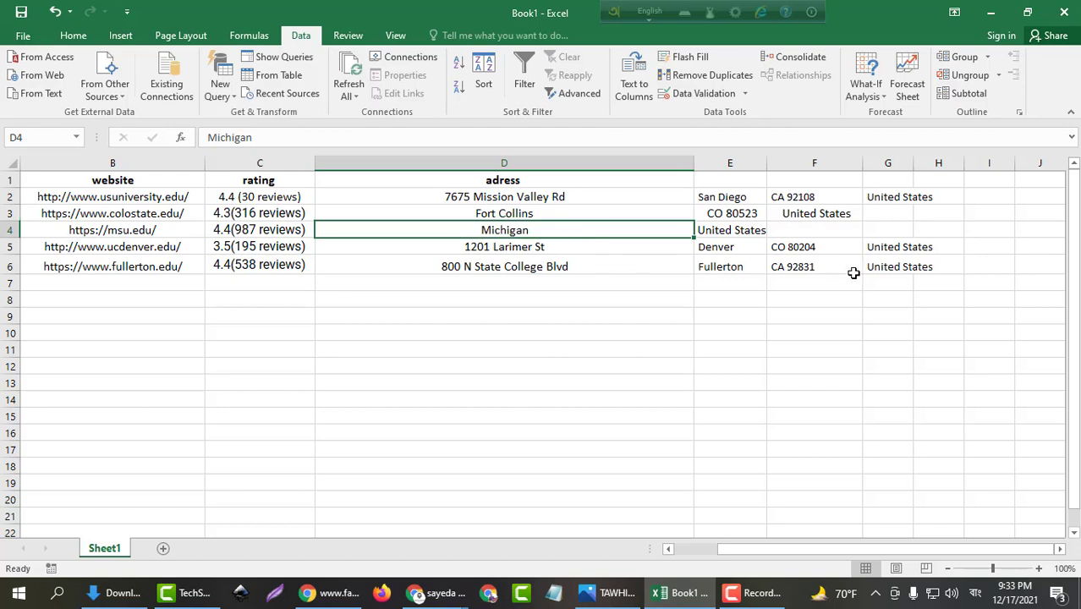
Step: Compare the address parts of rows 2 and 3 cell by cell across columns D to G
click(445, 199)
click(740, 203)
click(802, 201)
click(877, 198)
click(620, 192)
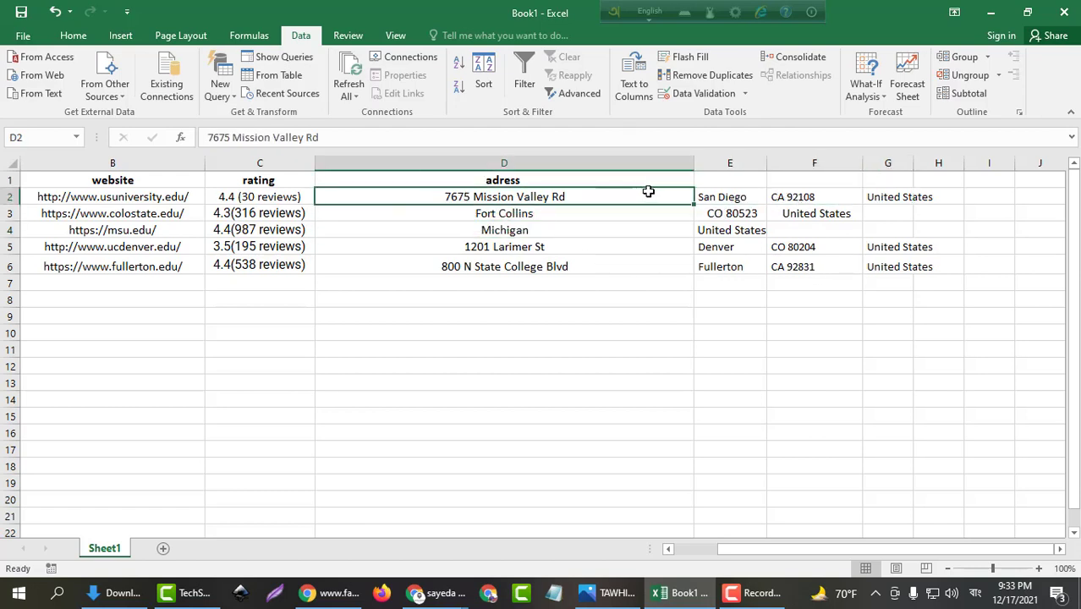
click(730, 195)
click(795, 197)
click(893, 198)
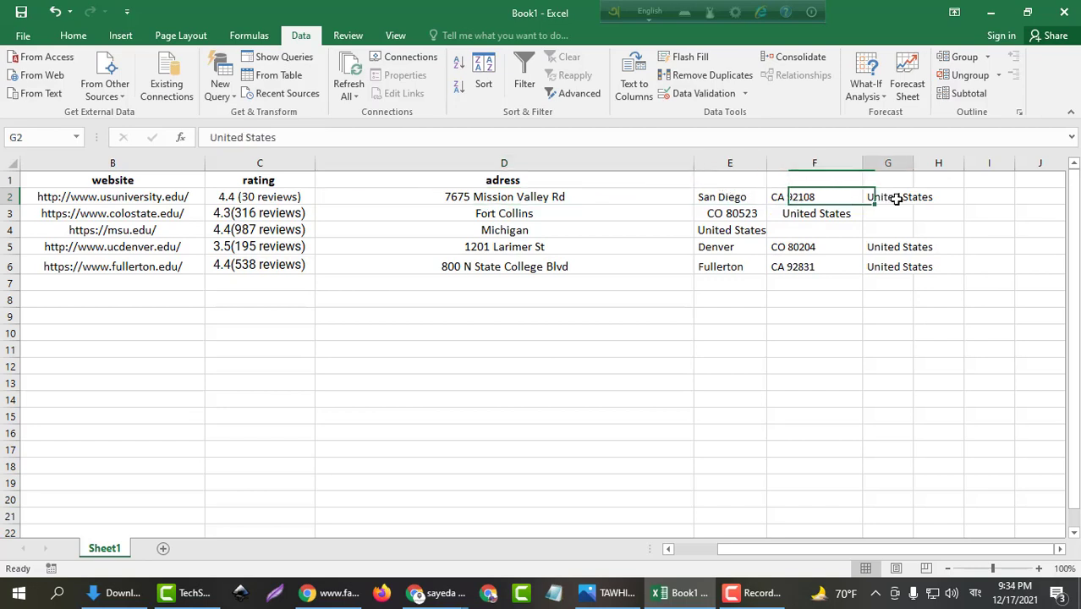
click(567, 213)
click(727, 212)
click(816, 215)
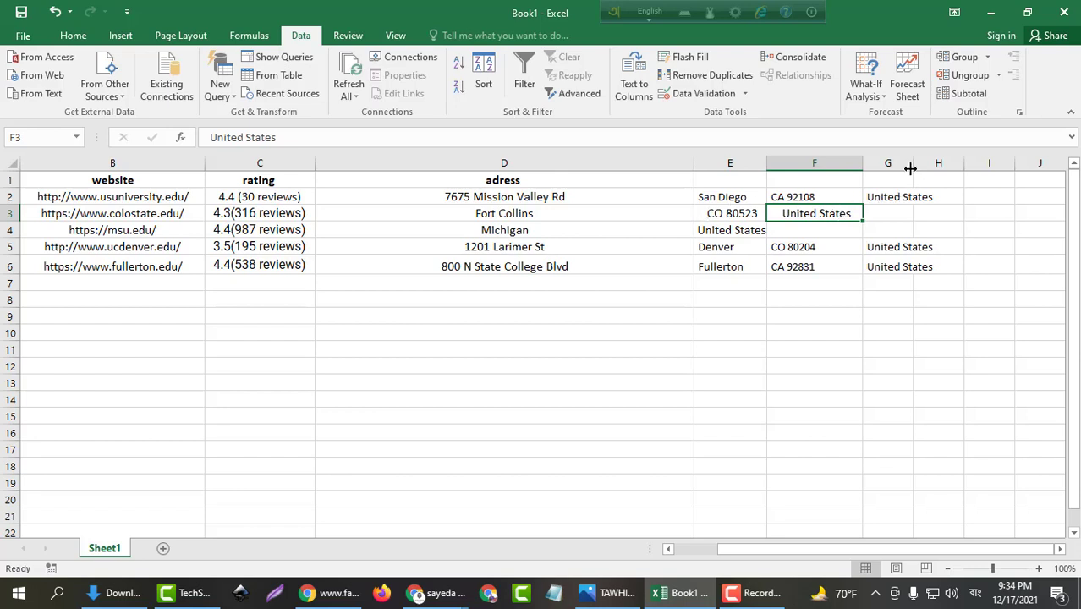
Step: Check in which column the country entry of each university address is placed
click(895, 199)
click(900, 249)
click(888, 263)
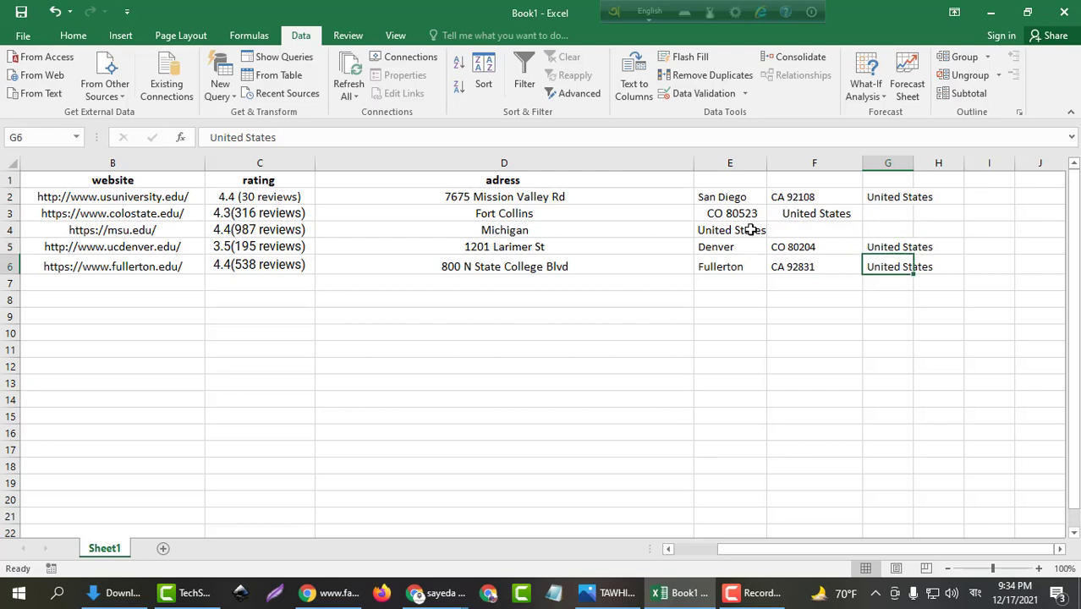
click(833, 214)
click(739, 231)
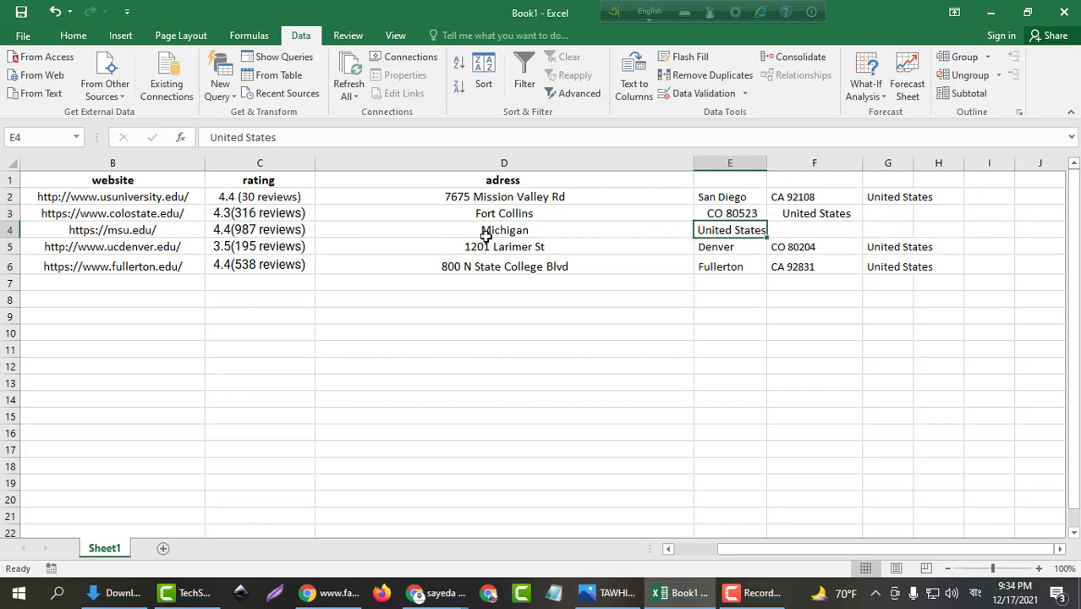
click(732, 215)
click(819, 214)
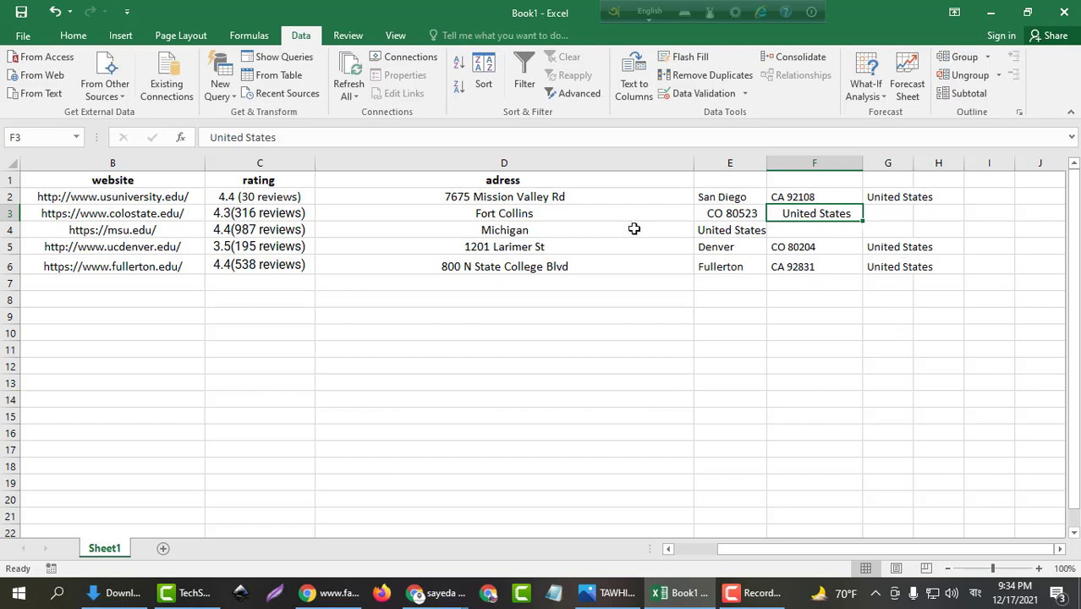
Step: Review the header cells D1 to F1 and the Name, website and rating columns of the sheet
click(542, 179)
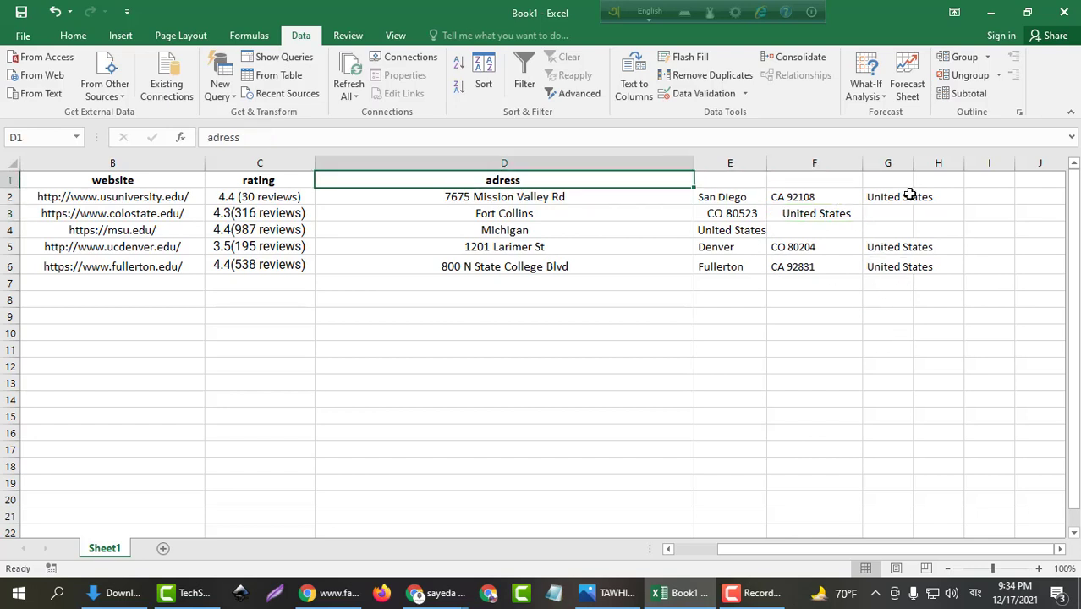
click(734, 180)
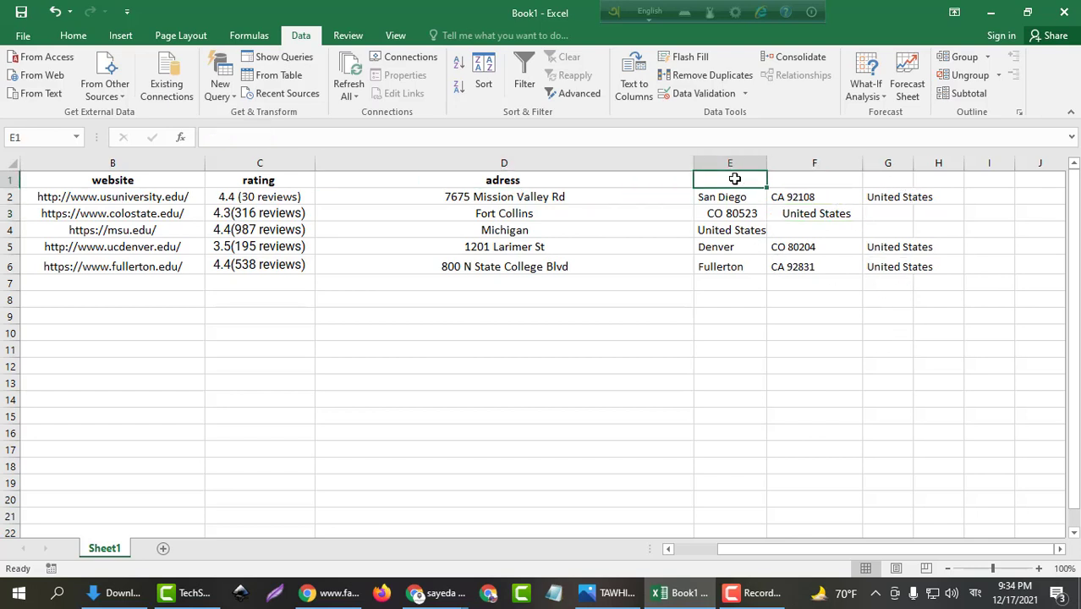
click(857, 177)
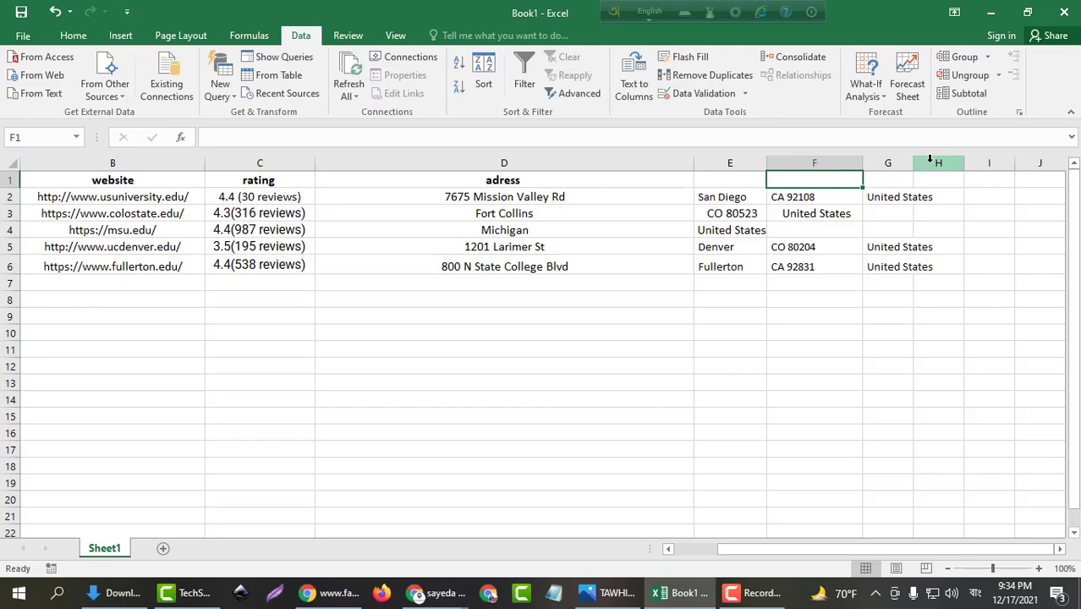
drag(780, 554, 720, 557)
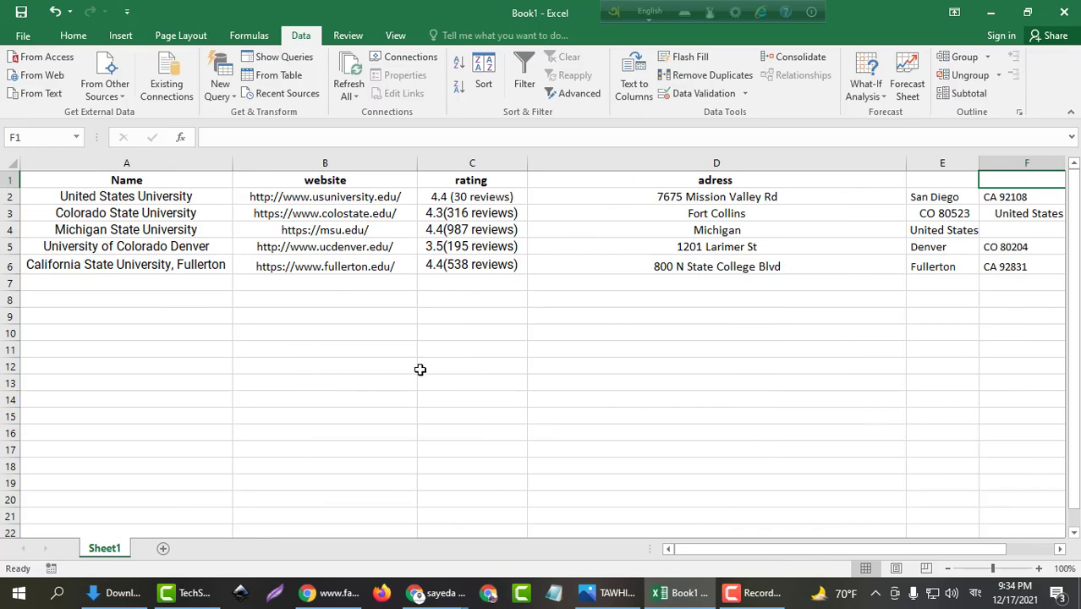
drag(1075, 431, 1075, 436)
click(88, 166)
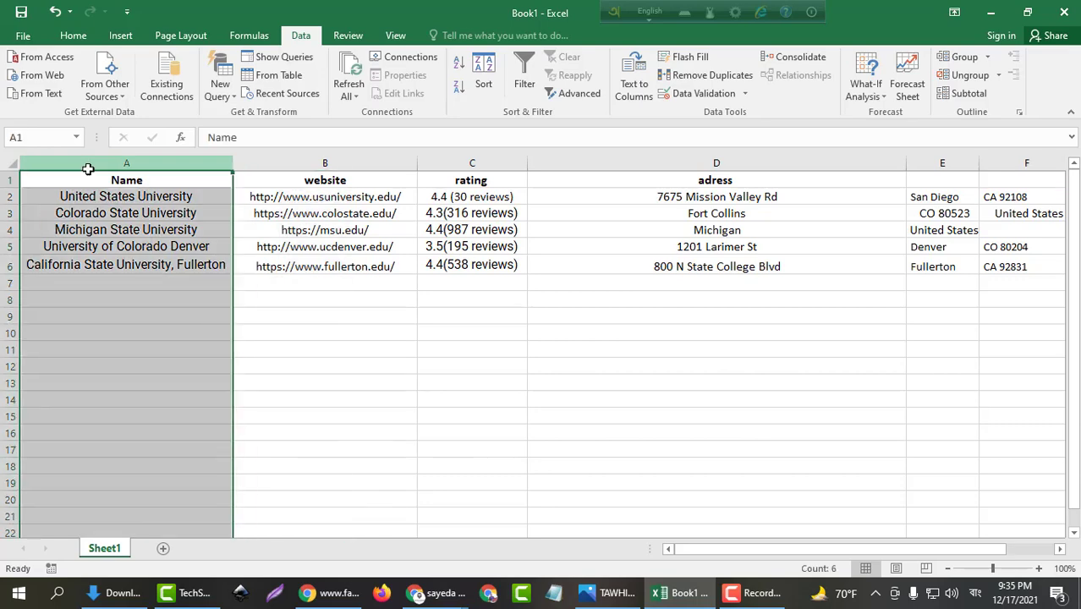
click(326, 163)
click(434, 166)
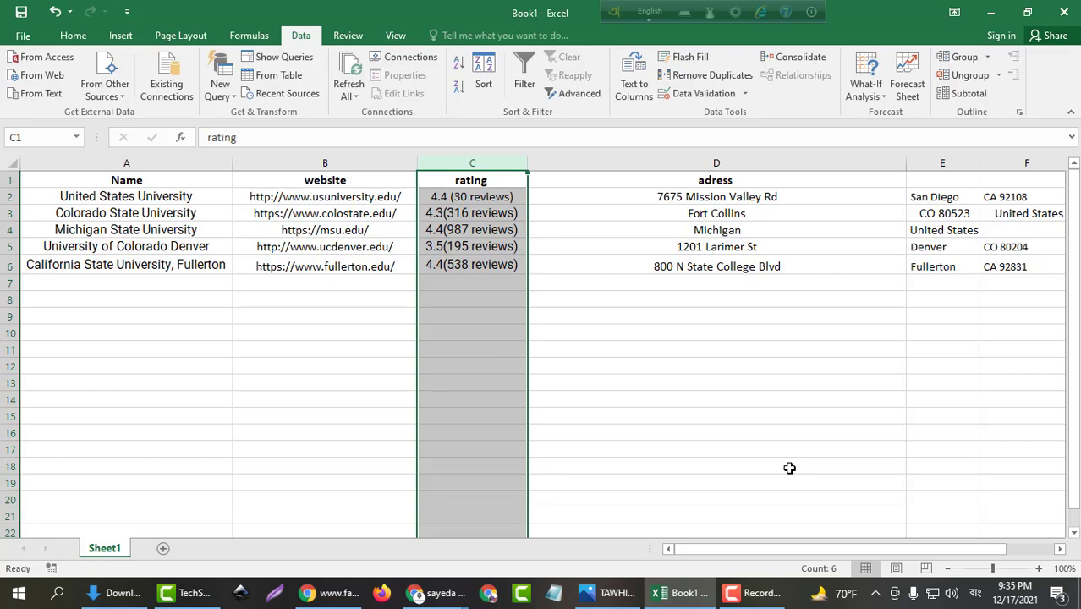
drag(838, 548, 815, 552)
Step: Switch to the Facebook Live Dashboard in Chrome and end the live video
click(441, 595)
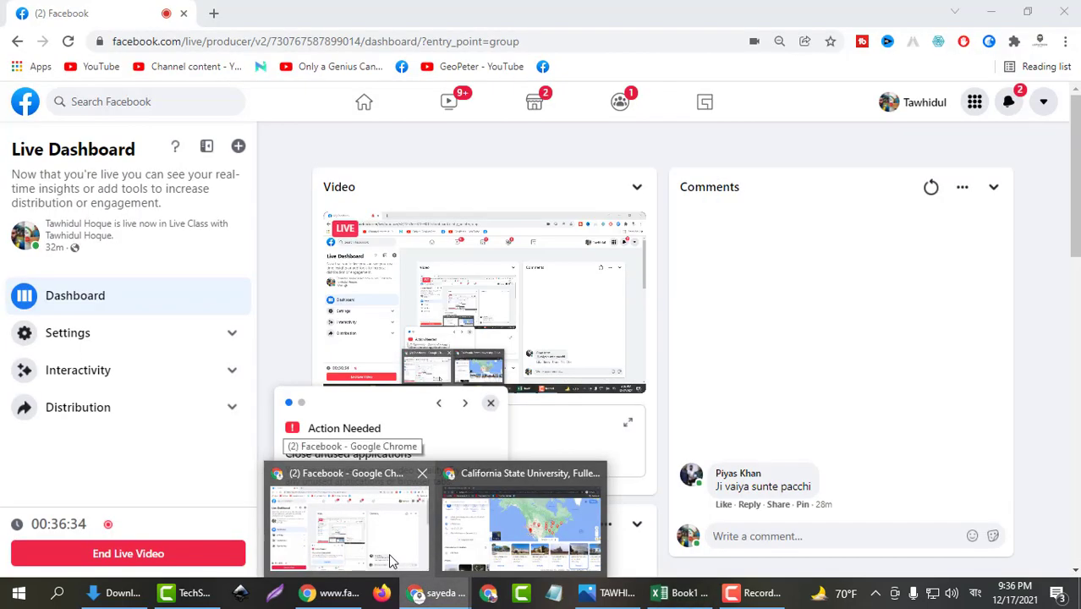
click(389, 553)
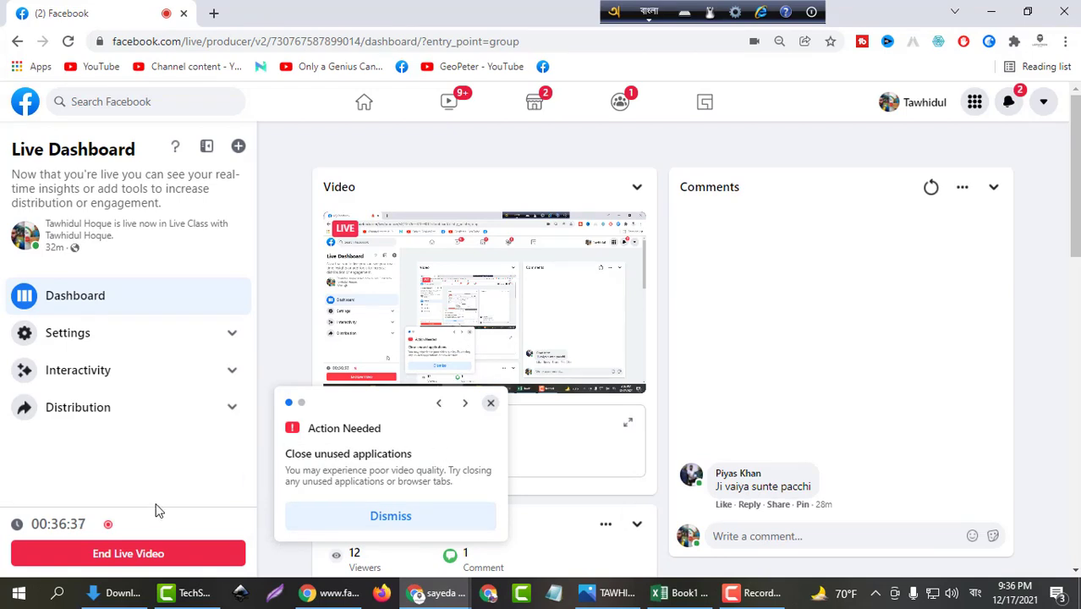
click(129, 555)
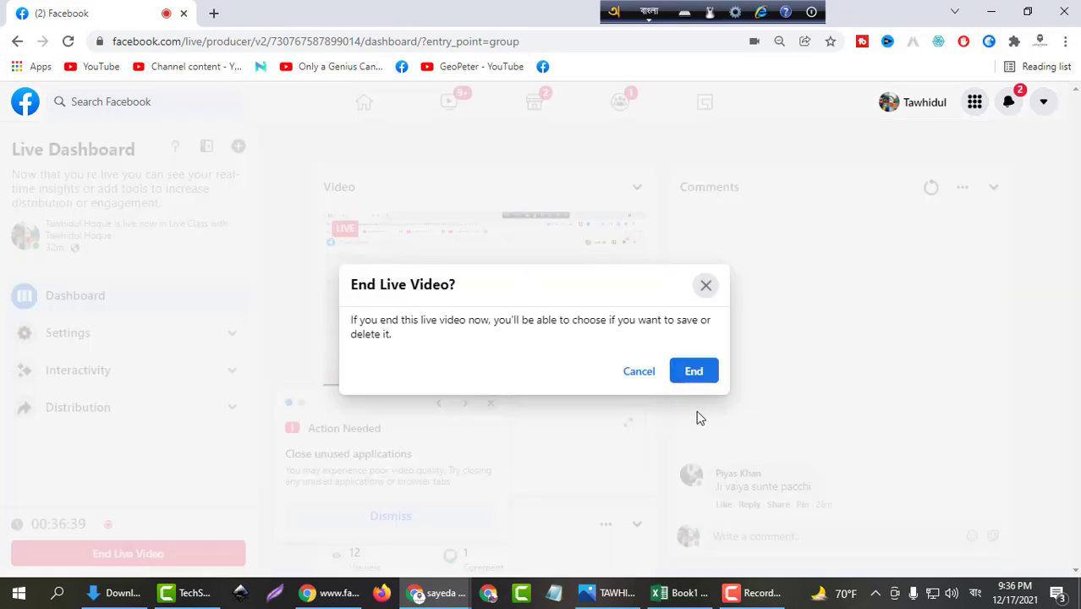
click(693, 372)
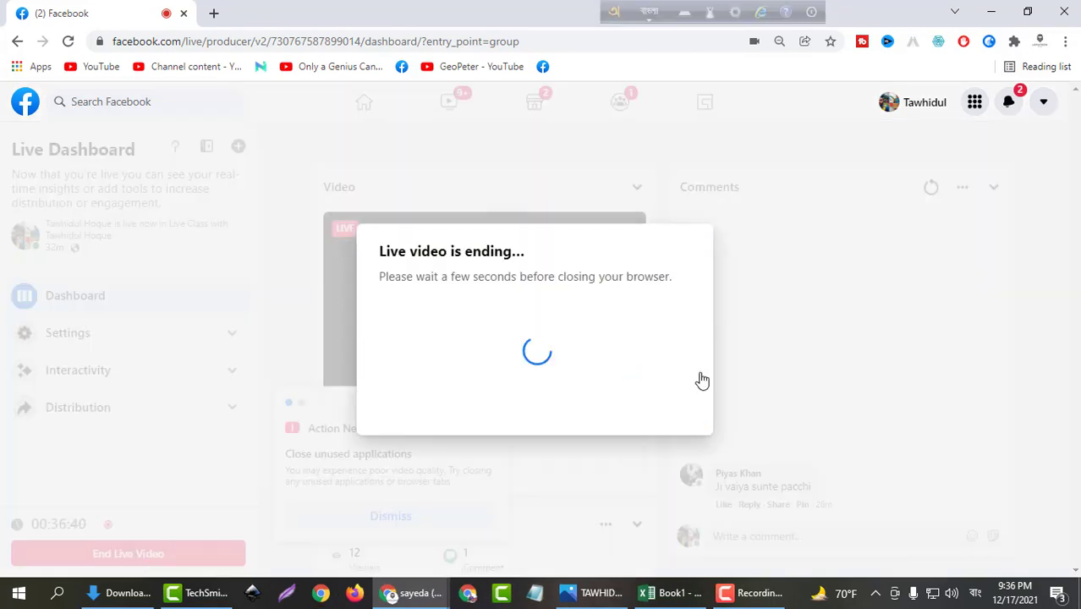